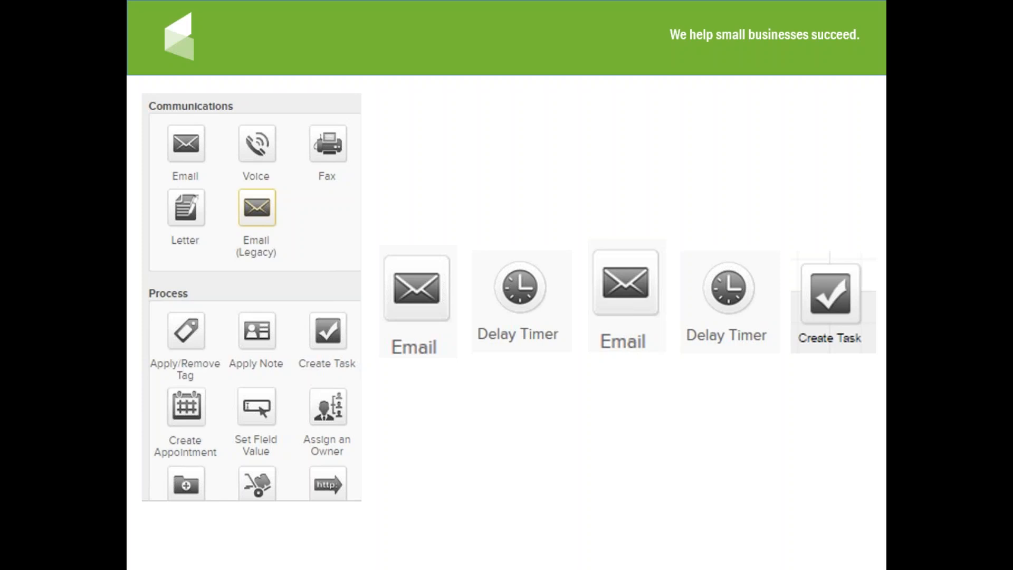
# Step: Advance the slideshow to the goal-to-sequence slide and reveal its 'Let's Build a Campaign' point
pyautogui.press('Right')
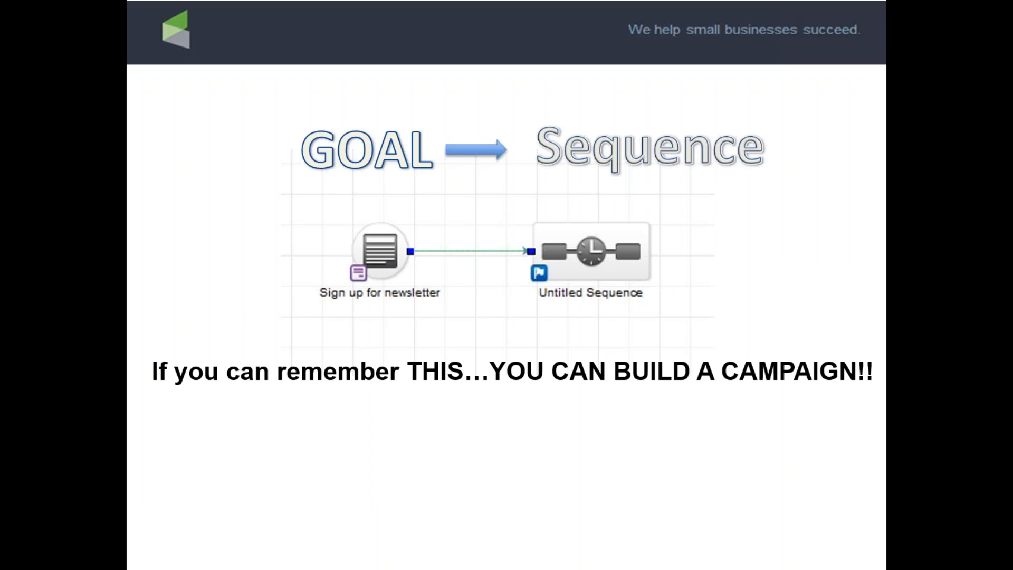
pyautogui.press('Right')
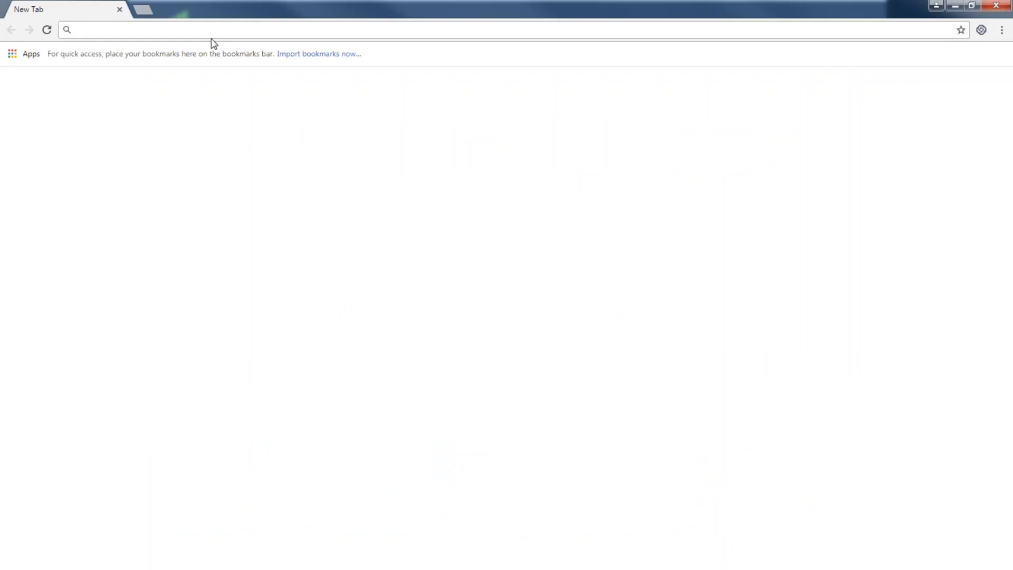
# Step: Load the hv202 Infusionsoft site and log in as the admin user to reach the dashboard
pyautogui.write('hv202')
pyautogui.press('Return')
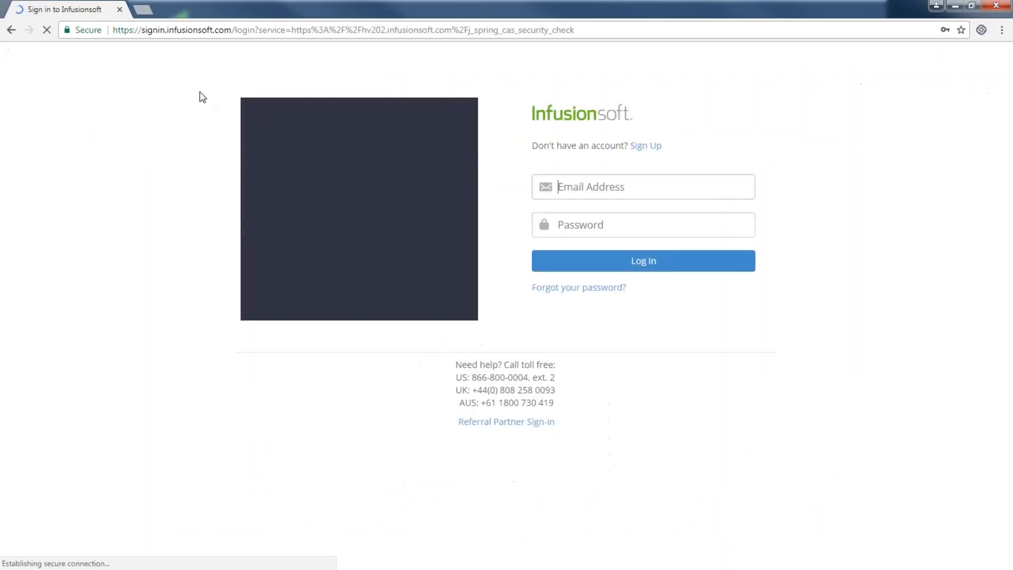
pyautogui.click(620, 260)
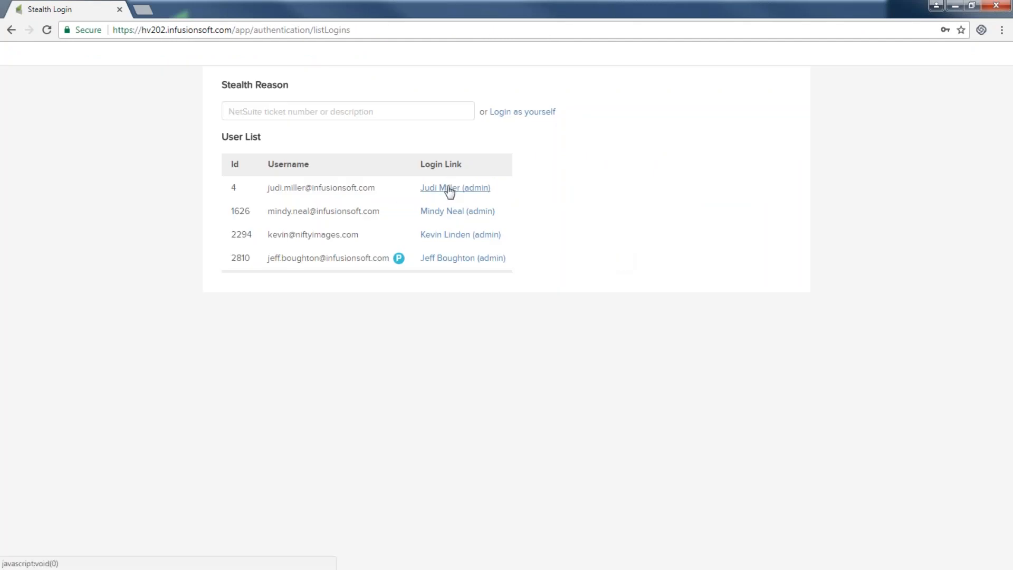
pyautogui.click(449, 189)
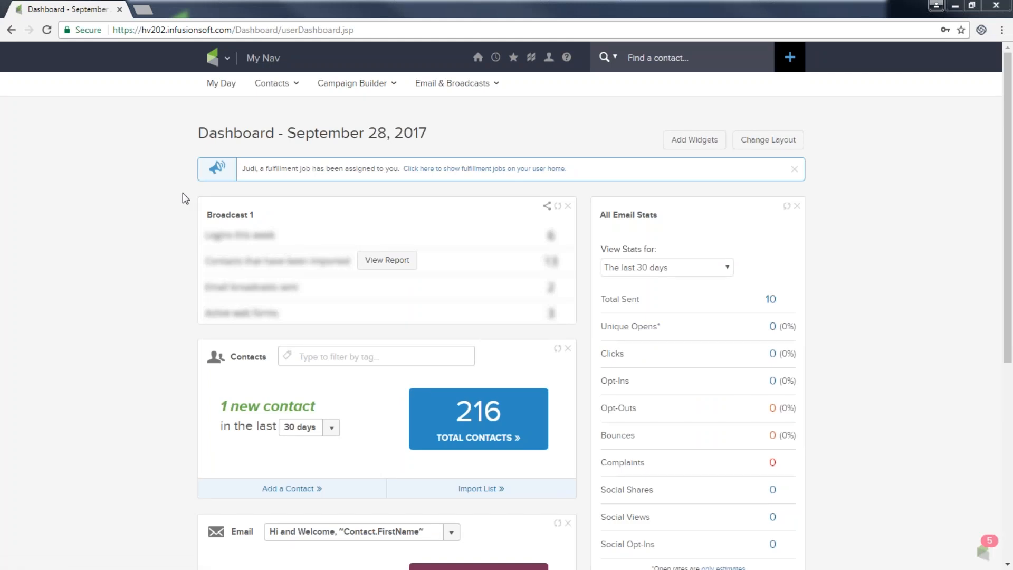
# Step: Go to Marketing > Campaign Builder and start a new untitled campaign
pyautogui.click(229, 62)
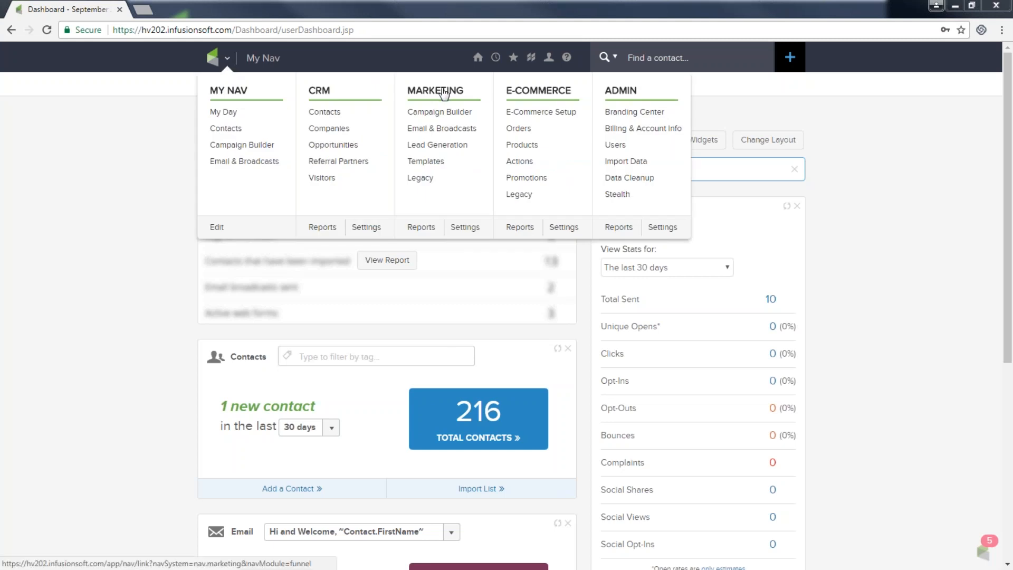
pyautogui.click(437, 113)
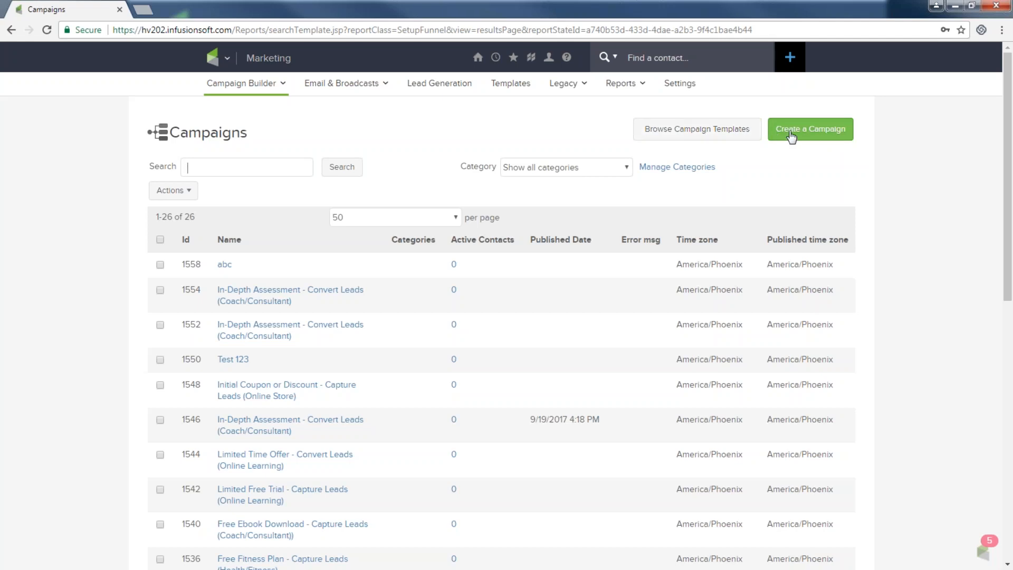
pyautogui.click(816, 134)
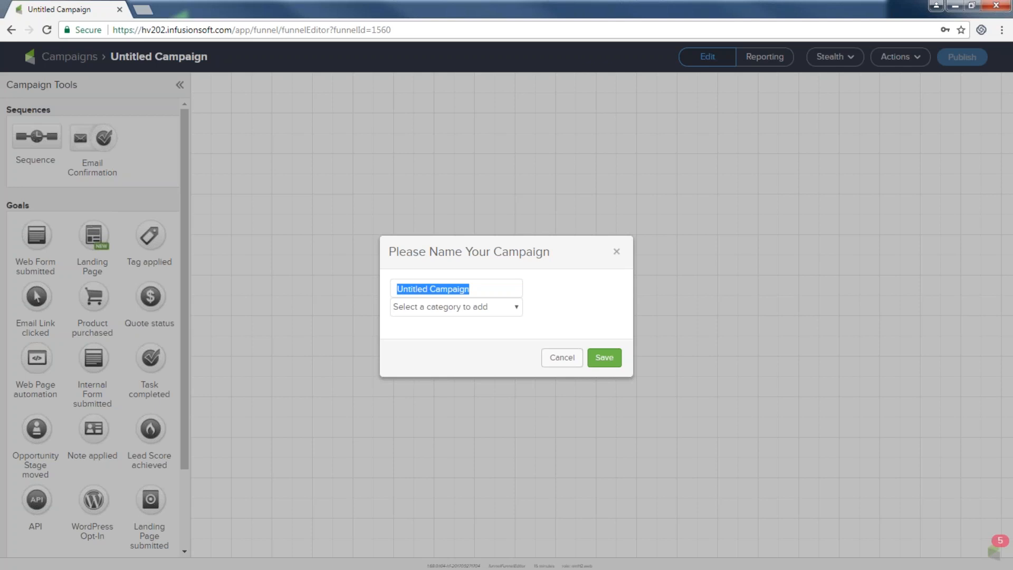
# Step: Name the campaign 'Newsletter sign up', give it the Lead generation category, and save
pyautogui.write('New')
pyautogui.press('BackSpace')
pyautogui.press('BackSpace')
pyautogui.write('ewsletter sign ')
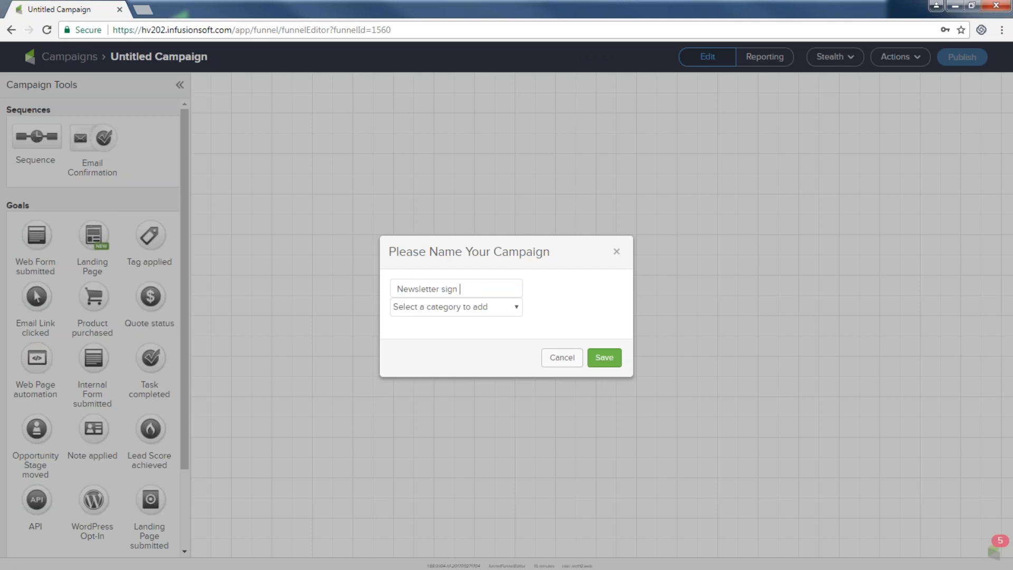
pyautogui.write('up')
pyautogui.click(514, 307)
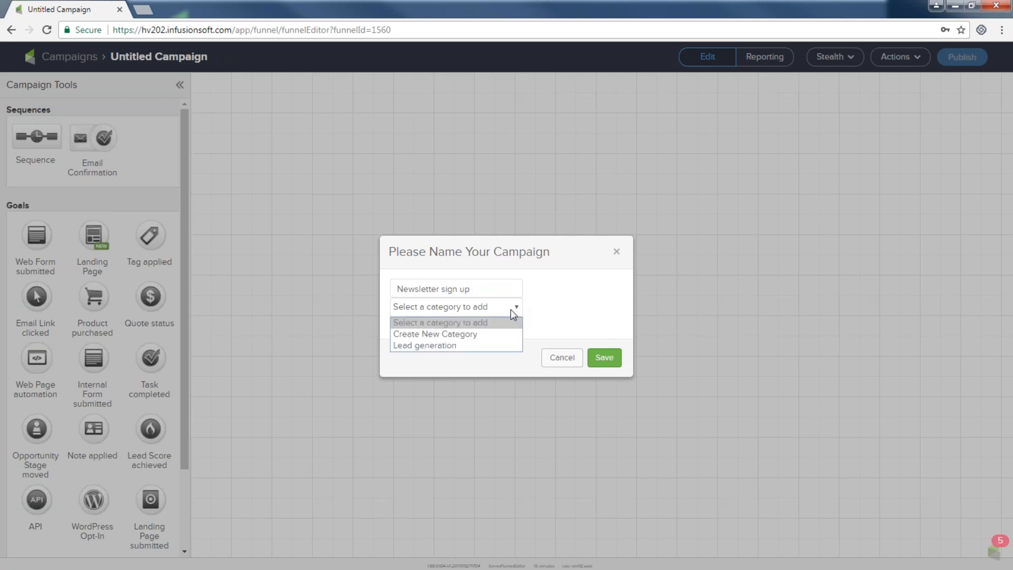
pyautogui.click(471, 344)
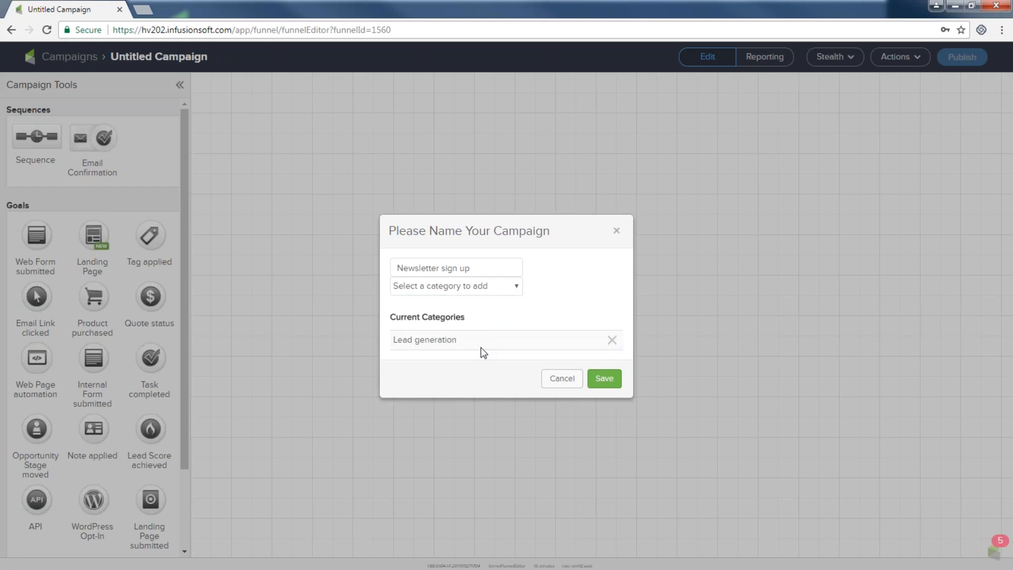
pyautogui.click(606, 380)
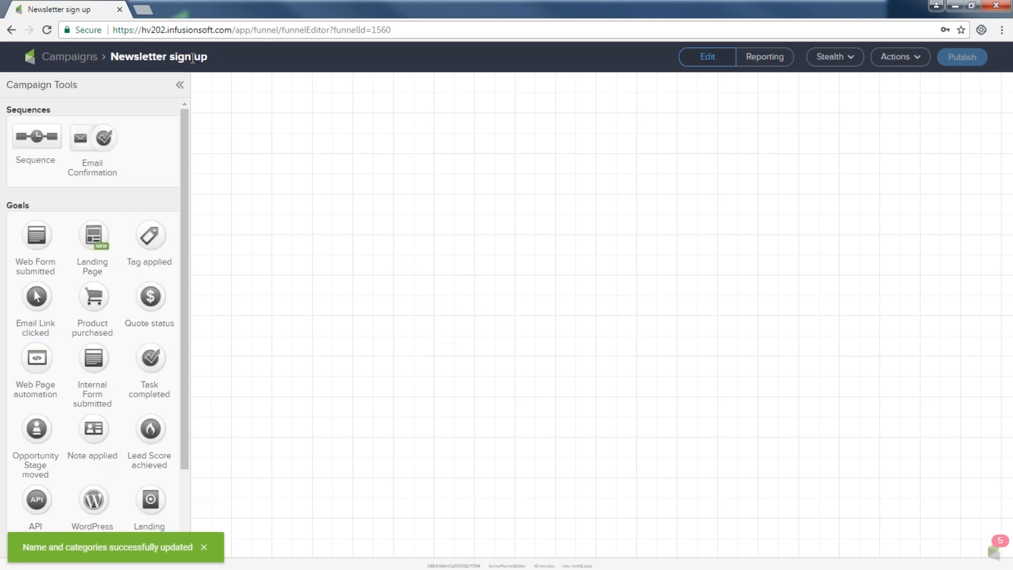
# Step: Place a Web Form submitted goal on the canvas labelled 'newsletter sign up form'
pyautogui.moveTo(900, 62)
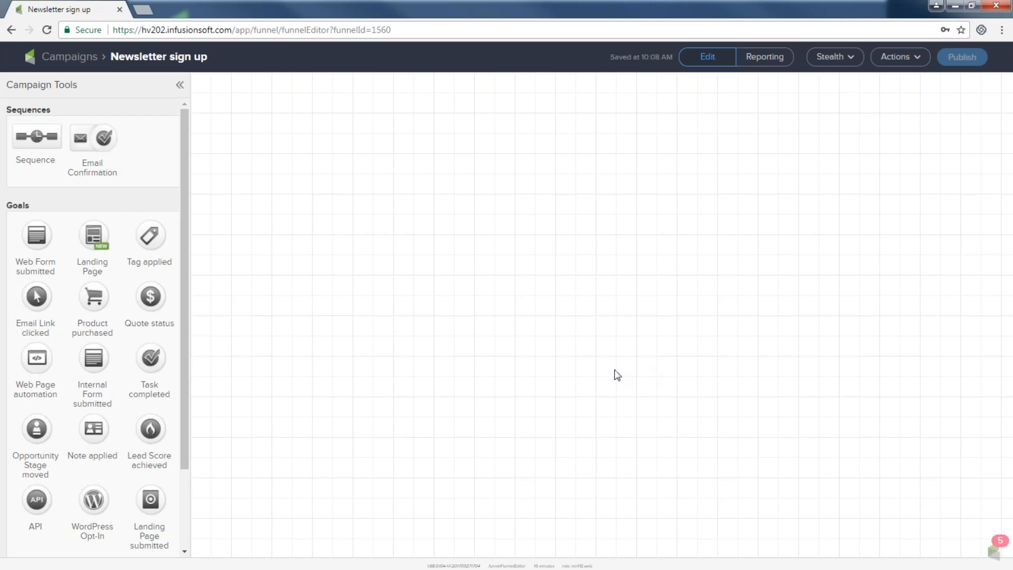
pyautogui.moveTo(40, 236); pyautogui.dragTo(291, 210)
pyautogui.hotkey('ctrl', '+')
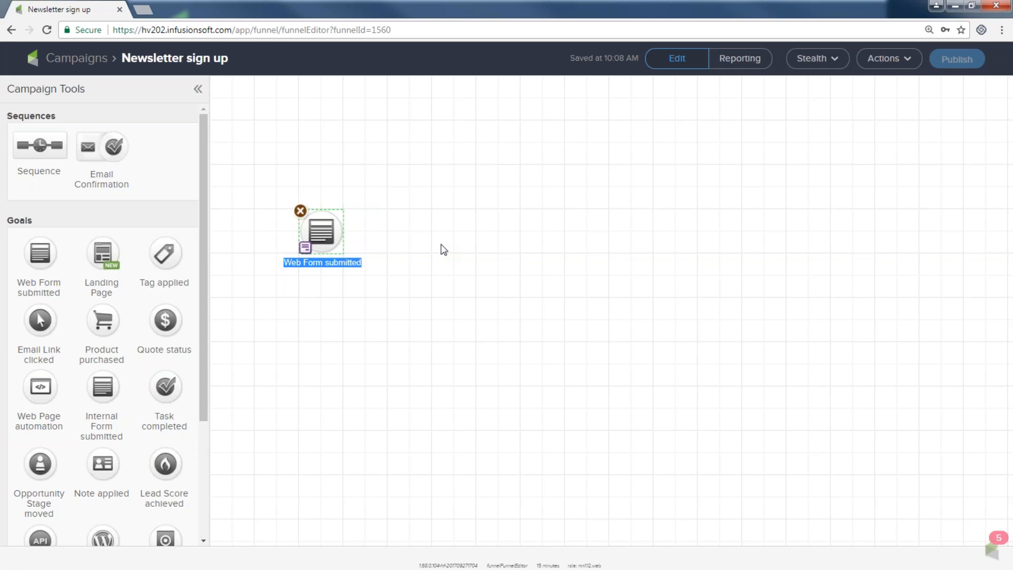
pyautogui.write('newsle')
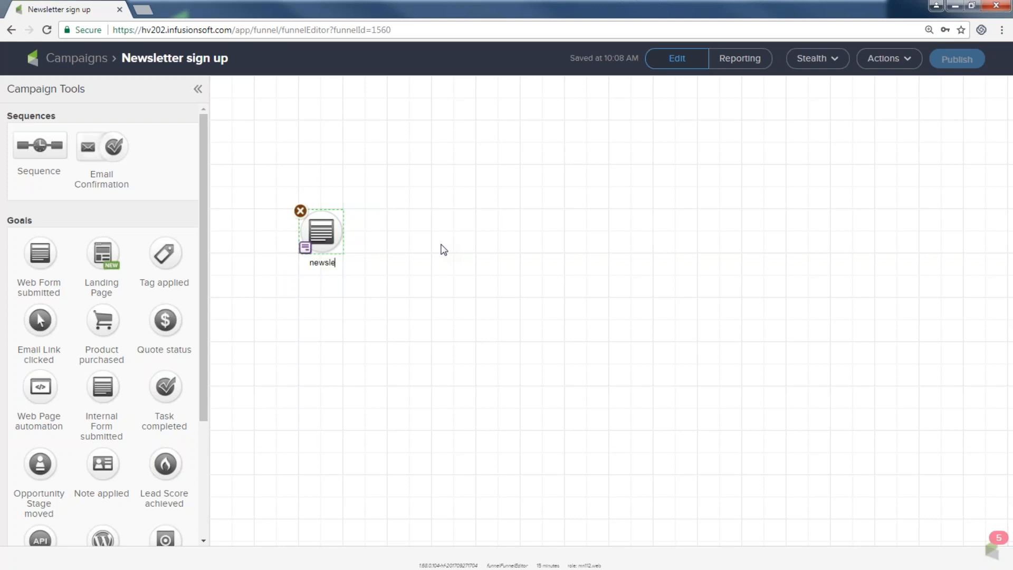
pyautogui.write('tter sign up form')
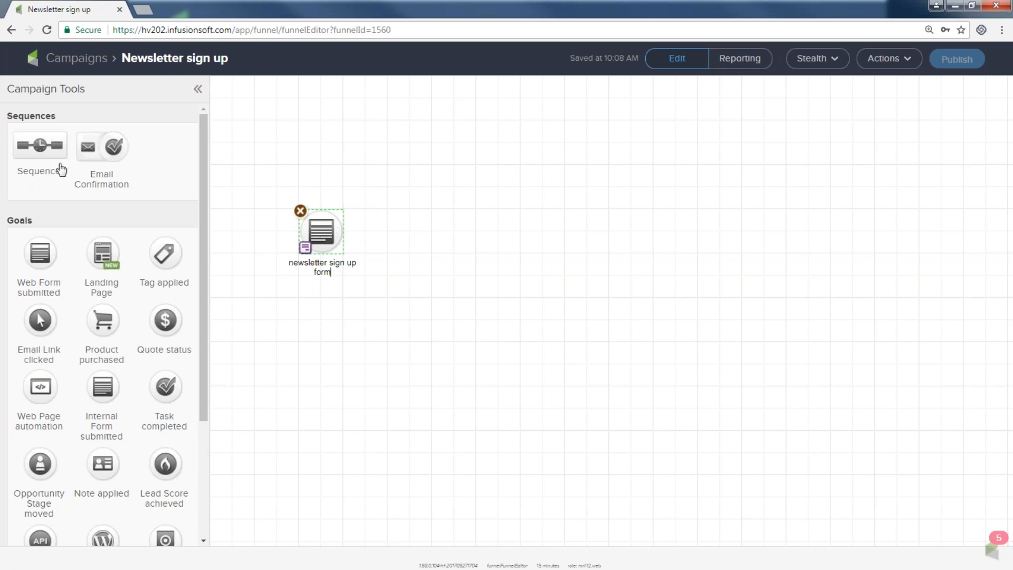
# Step: Add a sequence labelled 'welcome and more' to the right of the form goal
pyautogui.moveTo(45, 139); pyautogui.dragTo(403, 223)
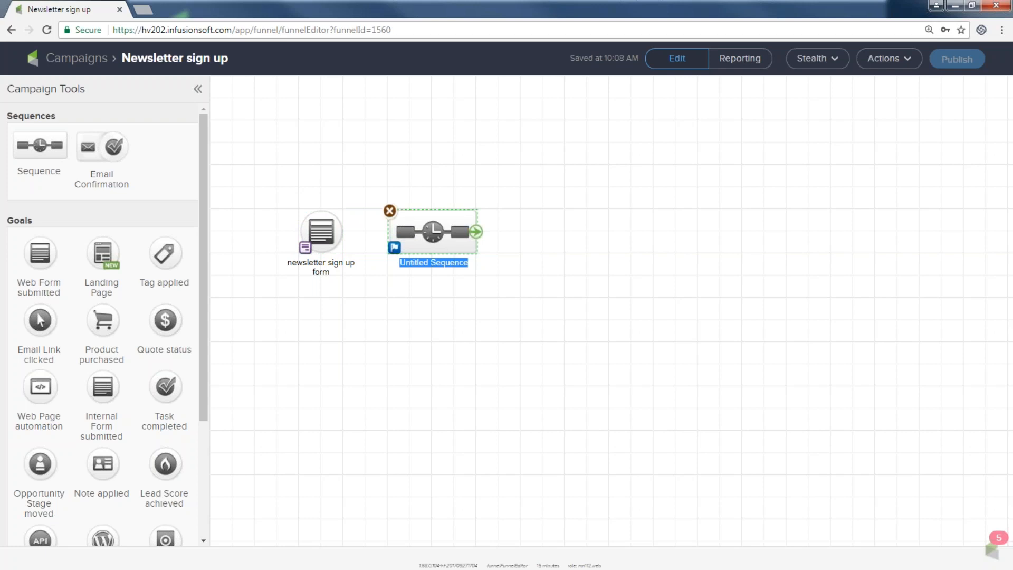
pyautogui.write('welcome and')
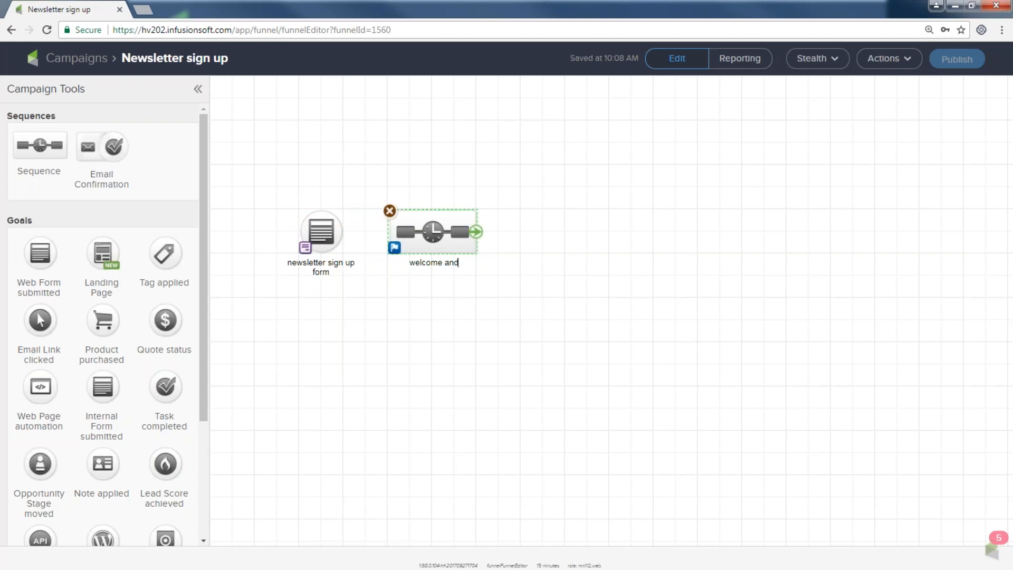
pyautogui.write(' more')
pyautogui.press('Return')
pyautogui.click(452, 360)
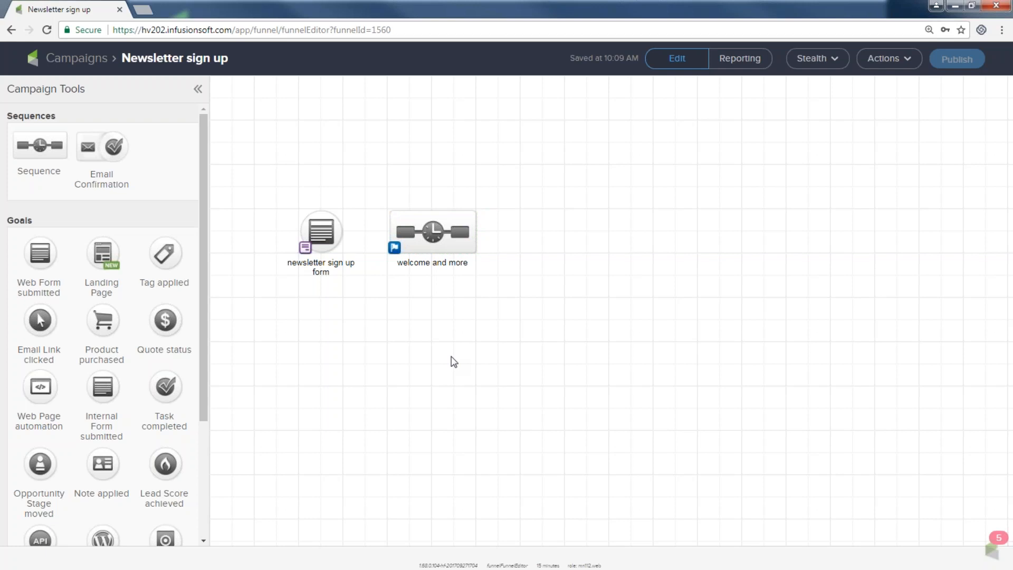
pyautogui.moveTo(335, 237)
# Step: Connect the 'newsletter sign up form' goal to the 'welcome and more' sequence
pyautogui.moveTo(343, 234); pyautogui.dragTo(395, 240)
pyautogui.moveTo(342, 237)
pyautogui.moveTo(343, 237); pyautogui.dragTo(424, 237)
pyautogui.hotkey('ctrl', '+')
pyautogui.hotkey('ctrl', '+')
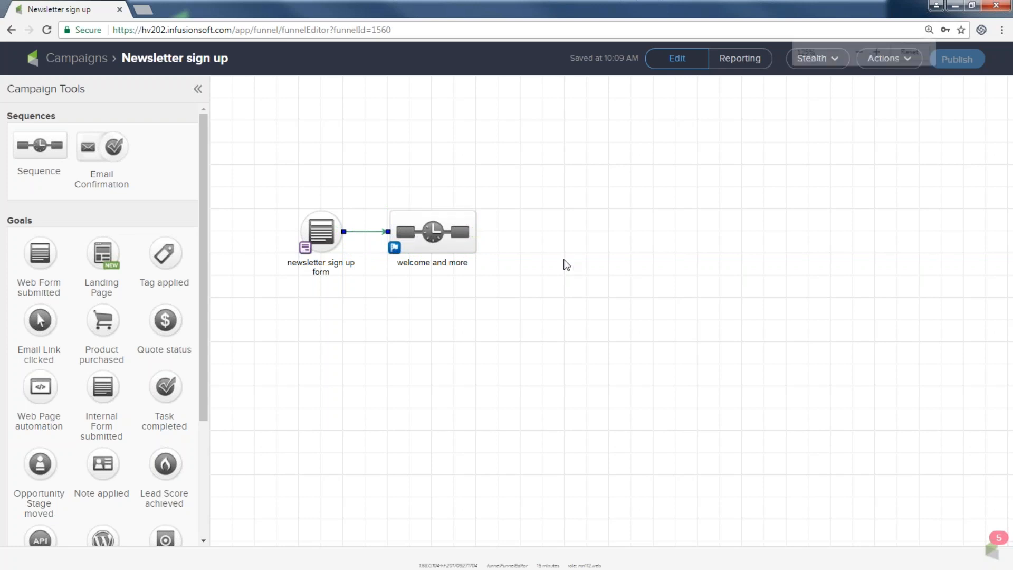
# Step: Open the 'newsletter sign up form' goal in the web form editor
pyautogui.moveTo(315, 259); pyautogui.dragTo(360, 344)
pyautogui.moveTo(423, 211); pyautogui.dragTo(581, 334)
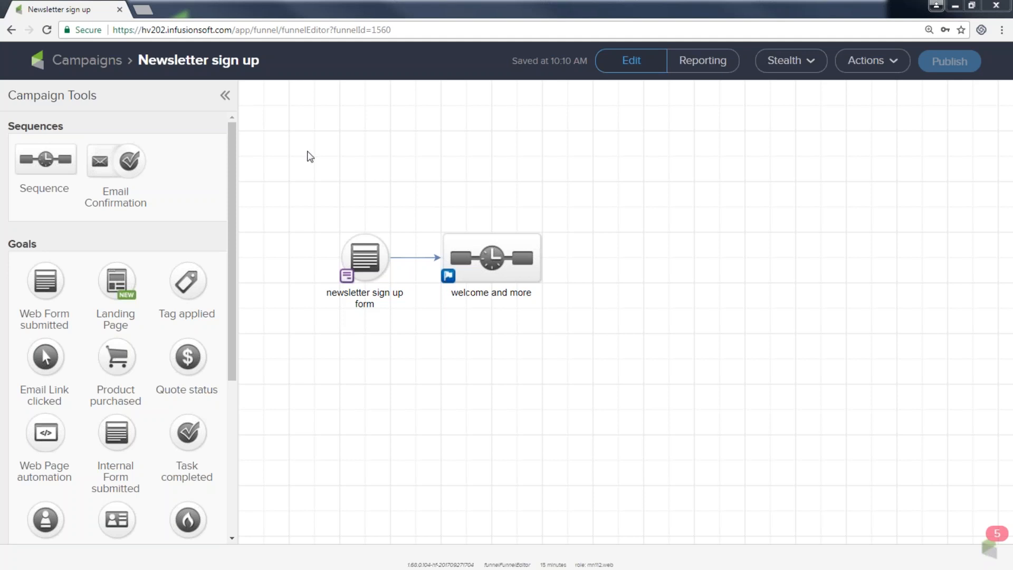
pyautogui.moveTo(358, 258)
pyautogui.click(359, 258)
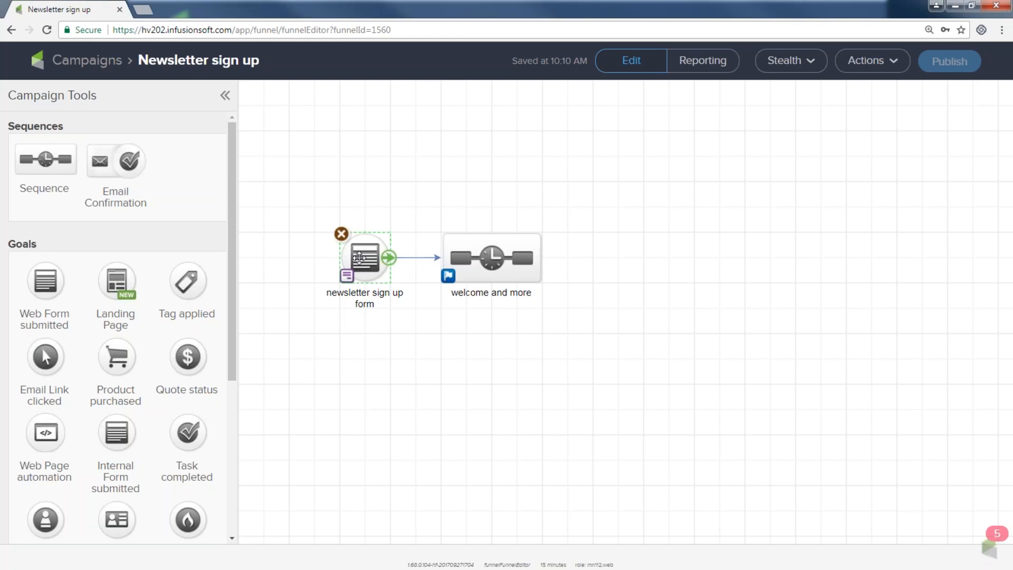
pyautogui.doubleClick(358, 258)
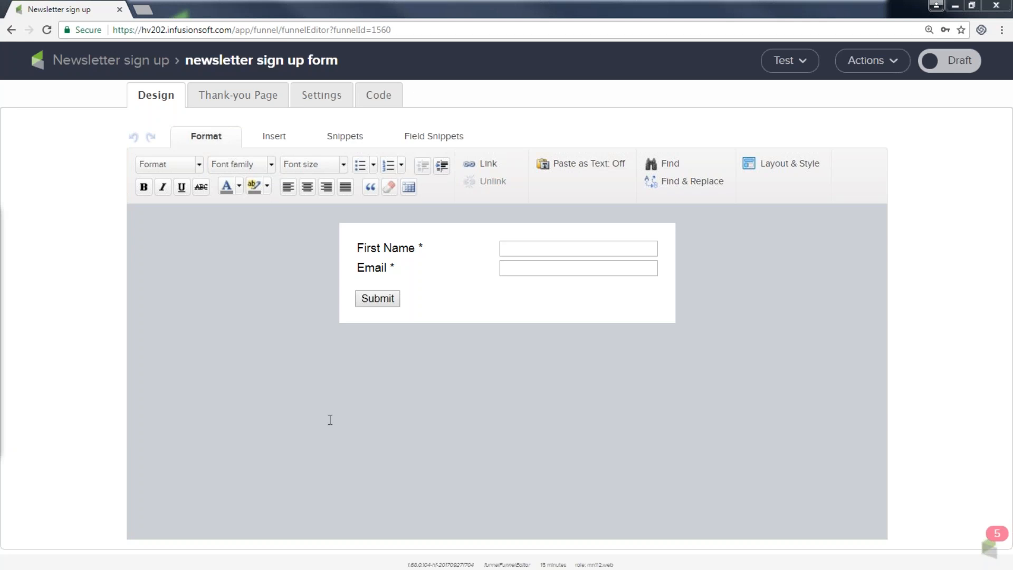
# Step: Show the Snippets panel once the web form editor has loaded
pyautogui.moveTo(415, 296)
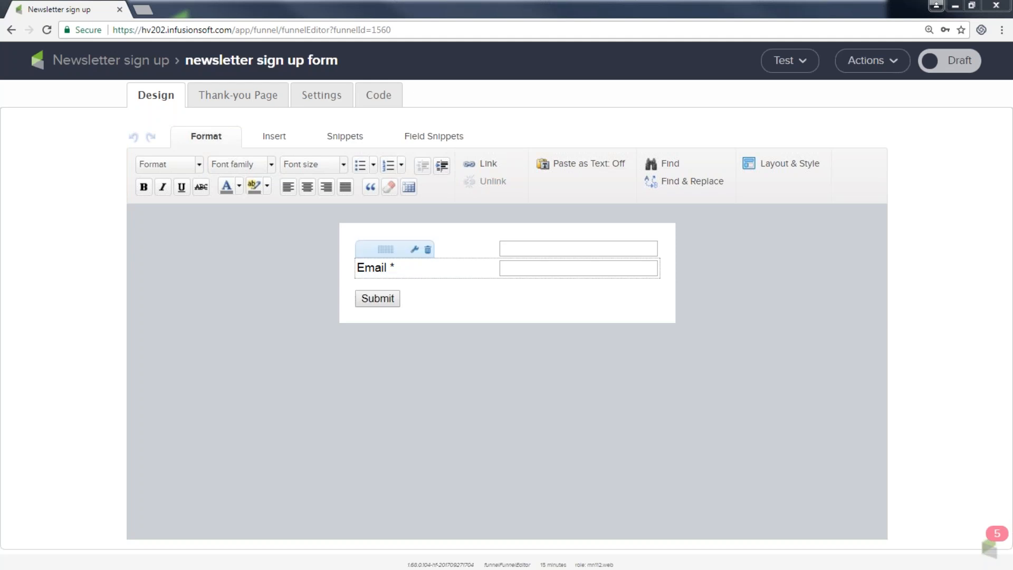
pyautogui.click(339, 138)
# Step: Add a Title snippet atop the form and change its text to 'Get My Awesome Newsletter!!'
pyautogui.moveTo(214, 168); pyautogui.dragTo(384, 237)
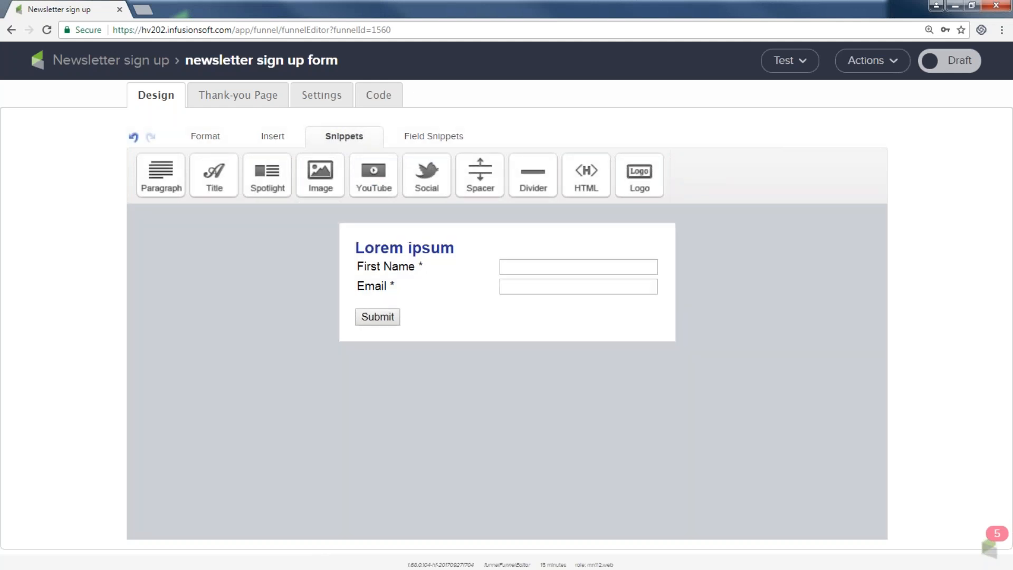
pyautogui.click(452, 248)
pyautogui.moveTo(453, 248); pyautogui.dragTo(351, 241)
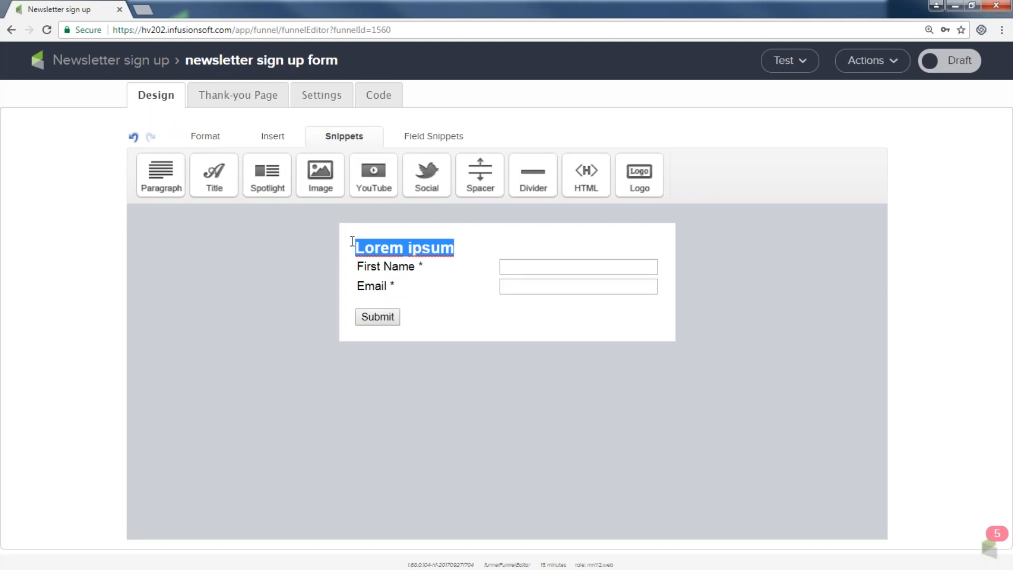
pyautogui.write('Get My Awesome Newsletter!!')
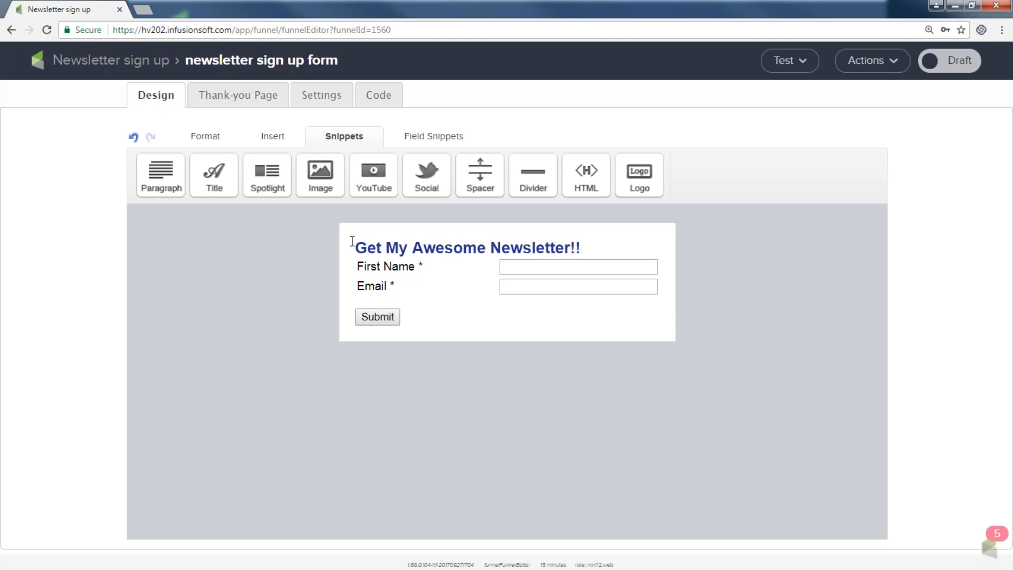
pyautogui.moveTo(598, 243); pyautogui.dragTo(348, 244)
# Step: Colour the 'Get My Awesome Newsletter!!' heading Turquoise using the Format text colour palette
pyautogui.click(208, 138)
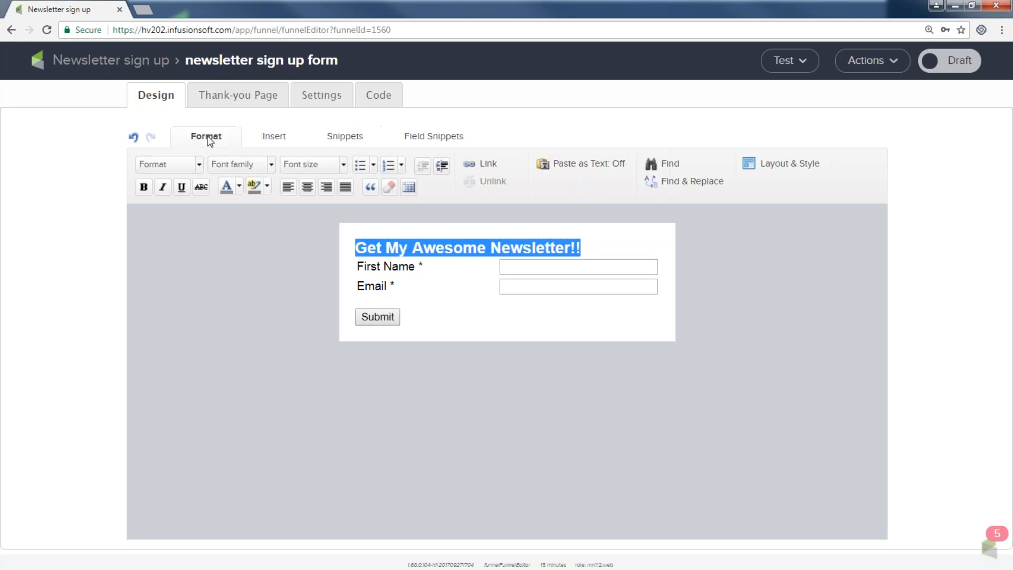
pyautogui.click(239, 186)
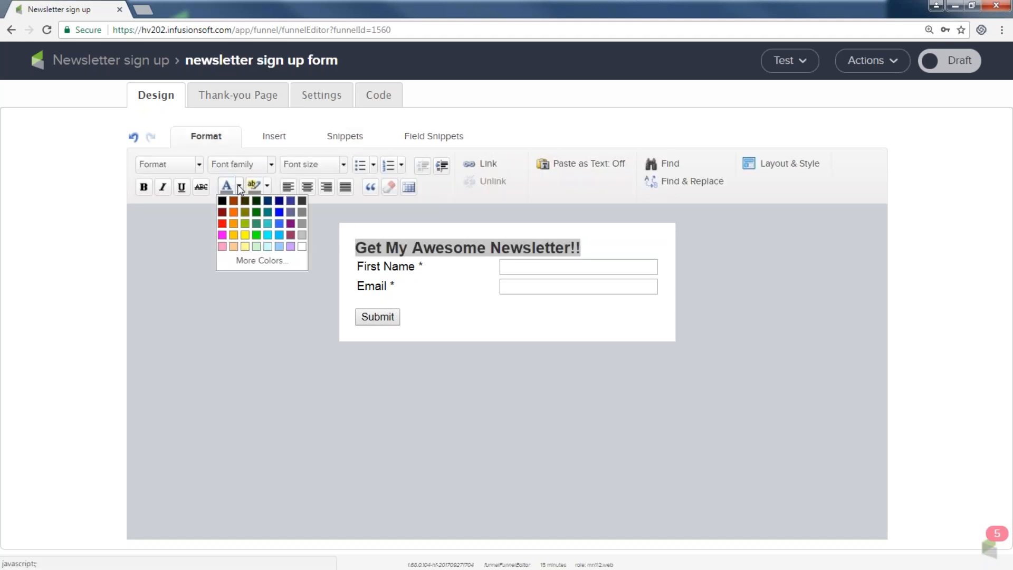
pyautogui.click(267, 212)
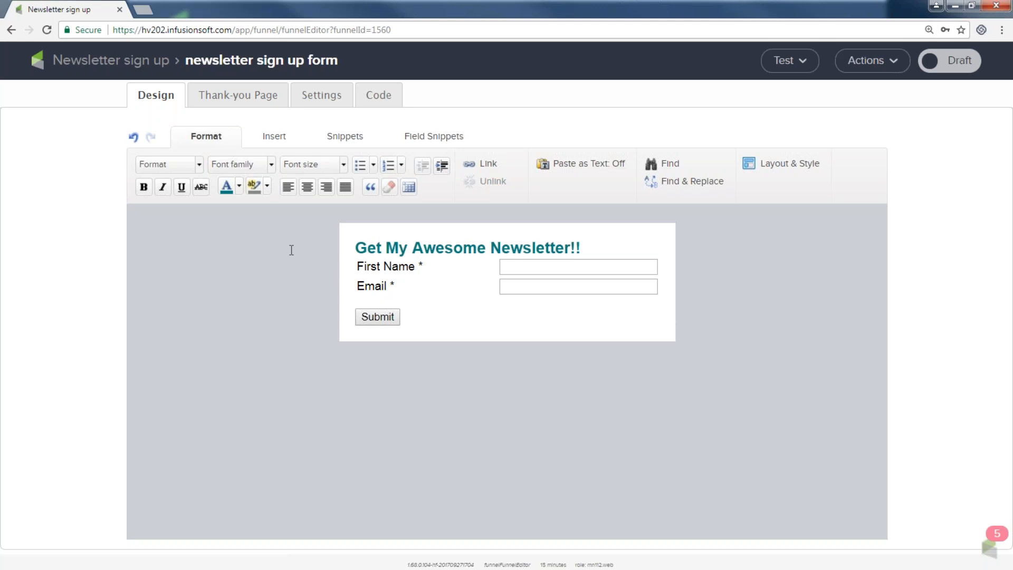
# Step: Insert a Spacer snippet below the 'Get My Awesome Newsletter!!' heading and keep its 15 px height
pyautogui.click(336, 139)
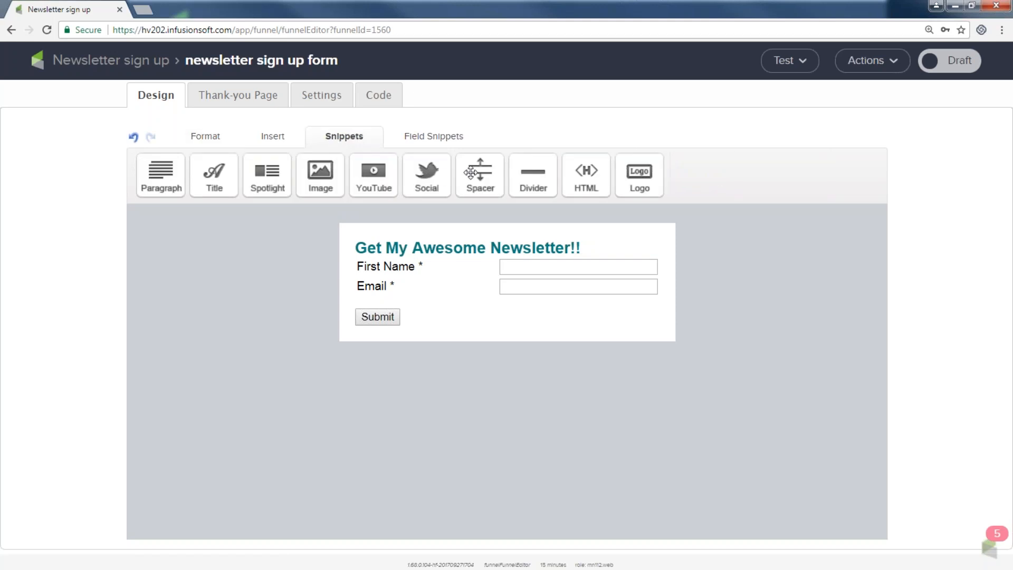
pyautogui.moveTo(478, 173); pyautogui.dragTo(392, 263)
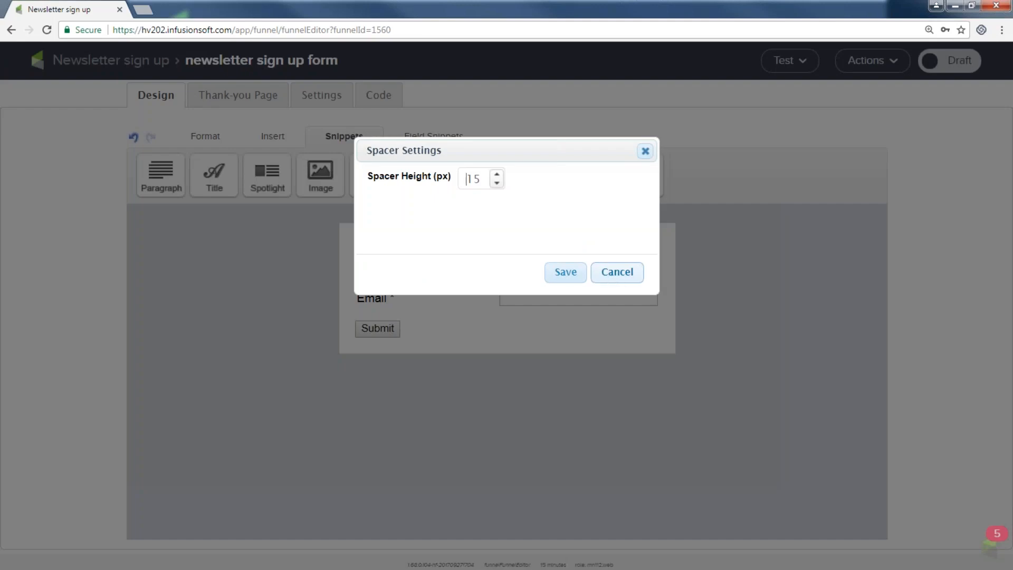
pyautogui.click(574, 275)
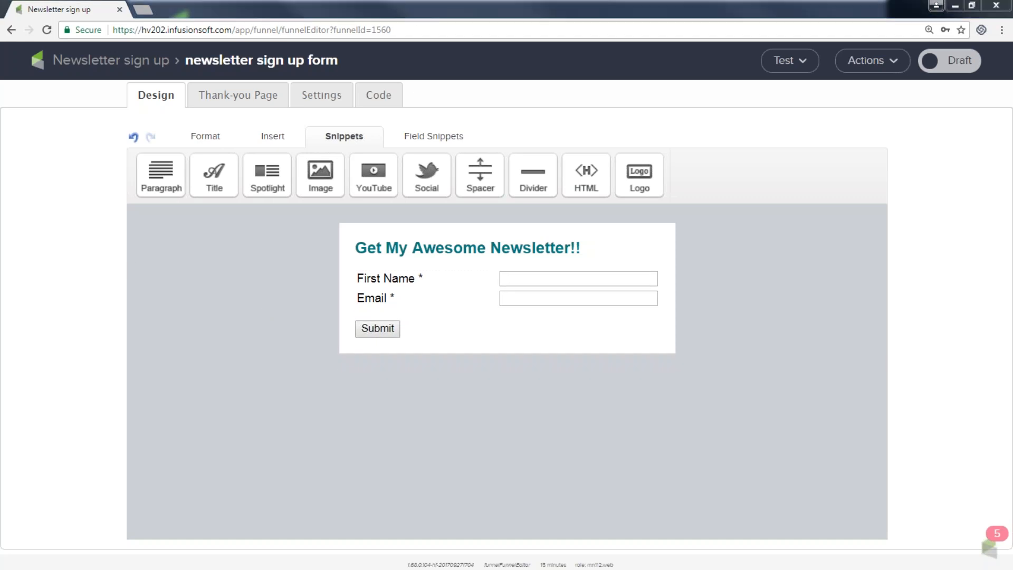
# Step: Turn on Last Name in the First Name field's settings, keeping the name fields Required
pyautogui.moveTo(378, 271)
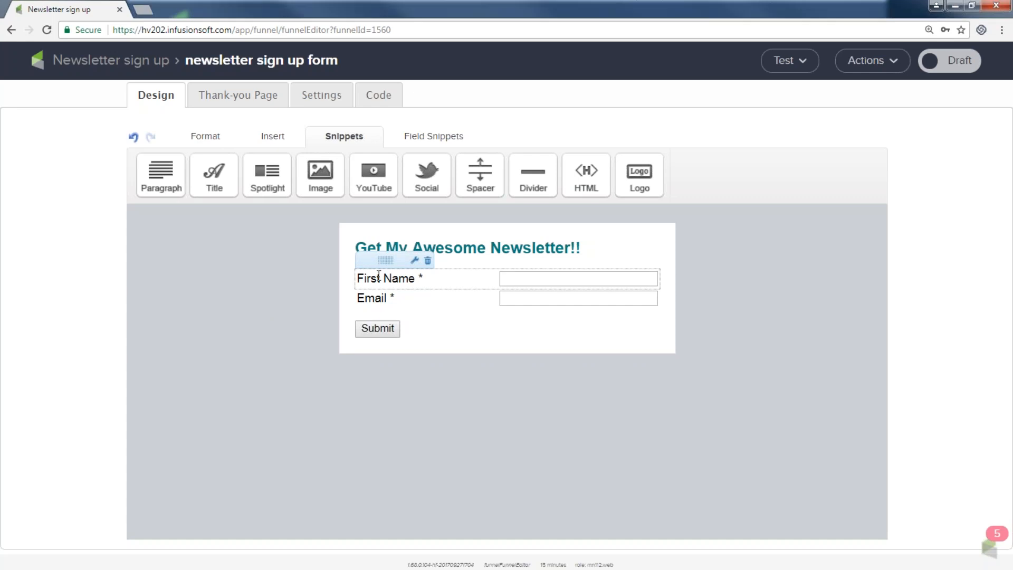
pyautogui.doubleClick(378, 275)
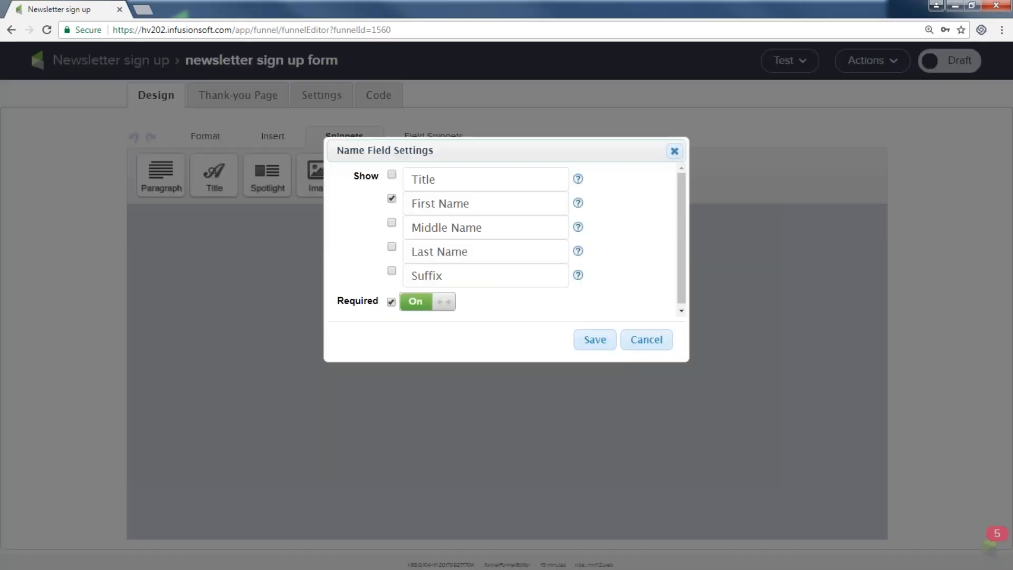
pyautogui.click(392, 248)
pyautogui.click(416, 308)
pyautogui.click(416, 309)
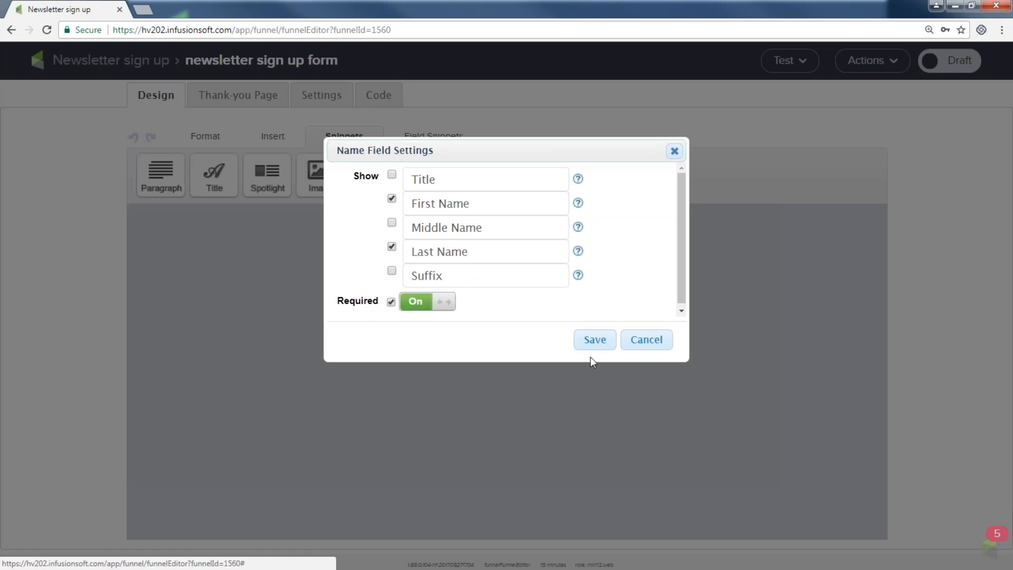
pyautogui.click(596, 341)
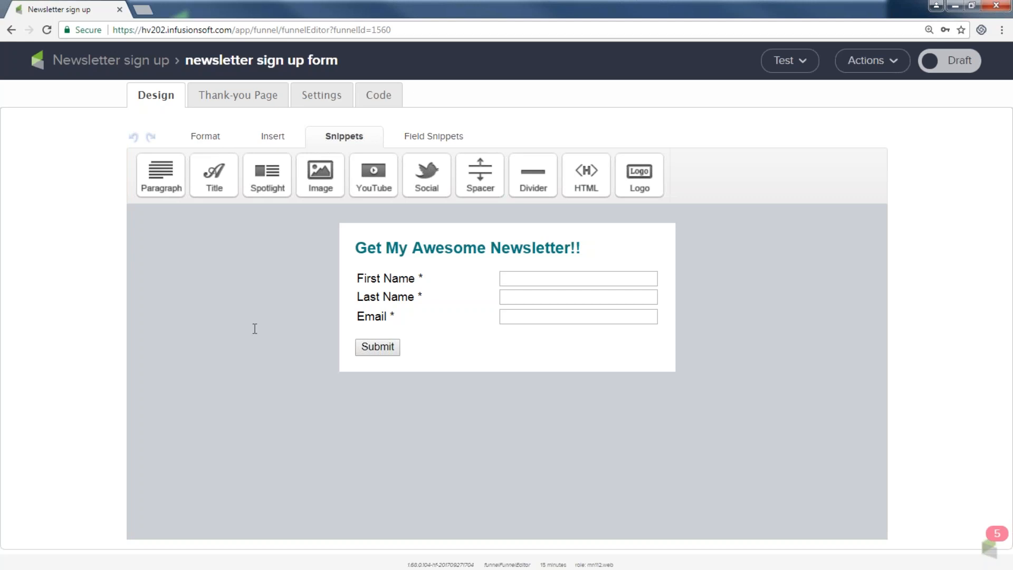
pyautogui.click(433, 139)
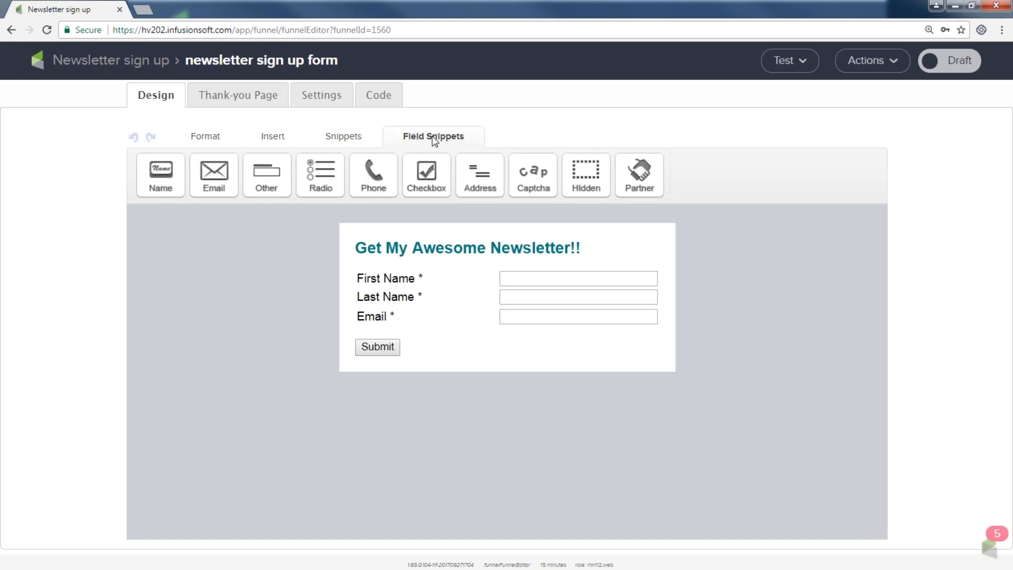
# Step: Place a Phone field snippet between Last Name and Email and save its label settings
pyautogui.moveTo(373, 172); pyautogui.dragTo(400, 320)
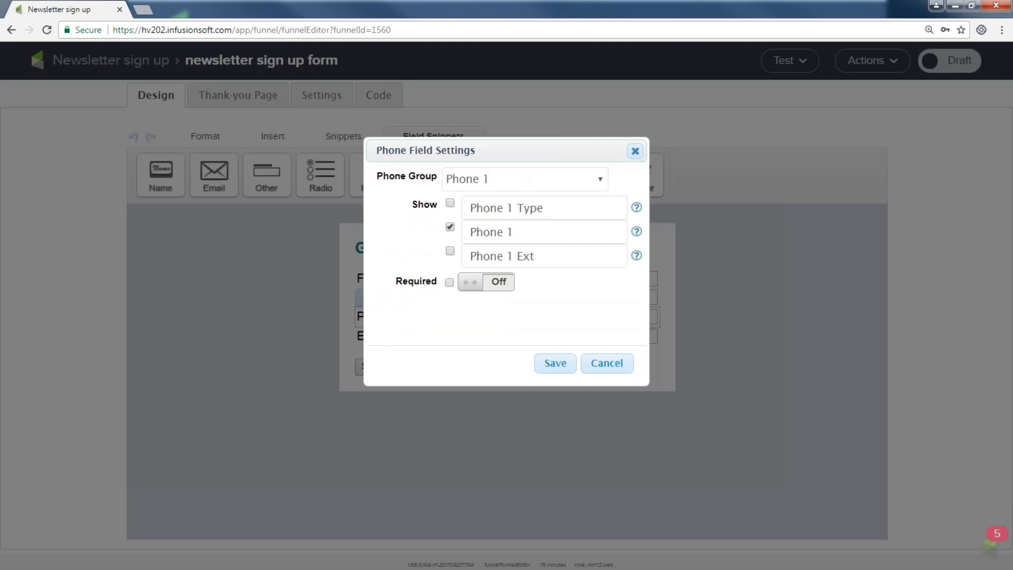
pyautogui.click(520, 229)
pyautogui.click(561, 366)
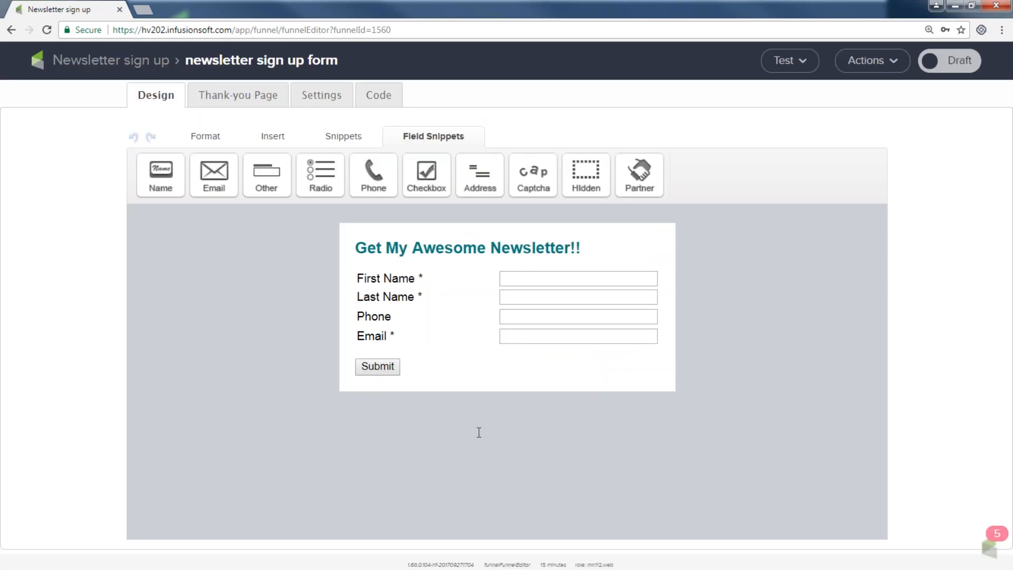
pyautogui.moveTo(429, 355)
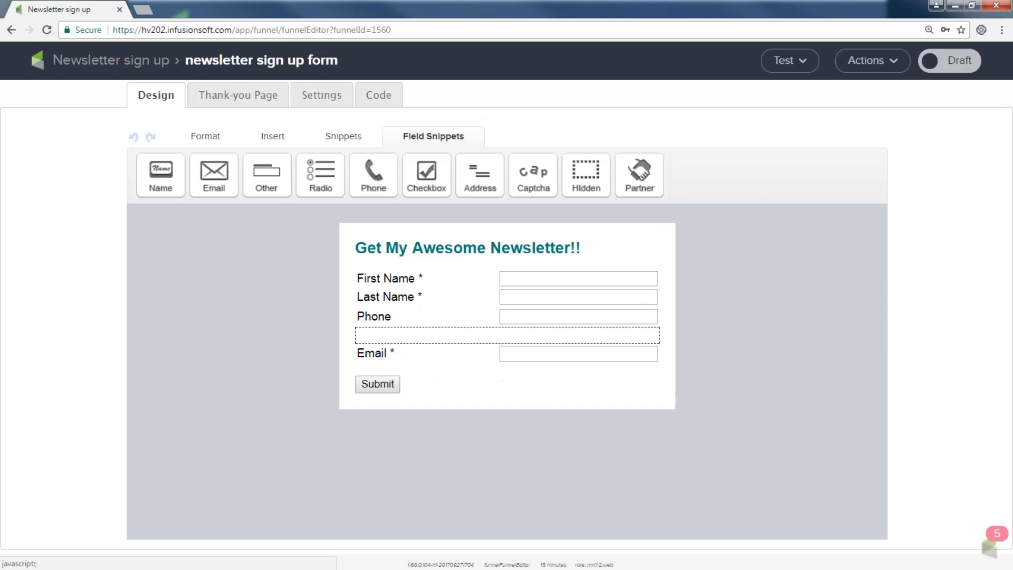
pyautogui.click(335, 137)
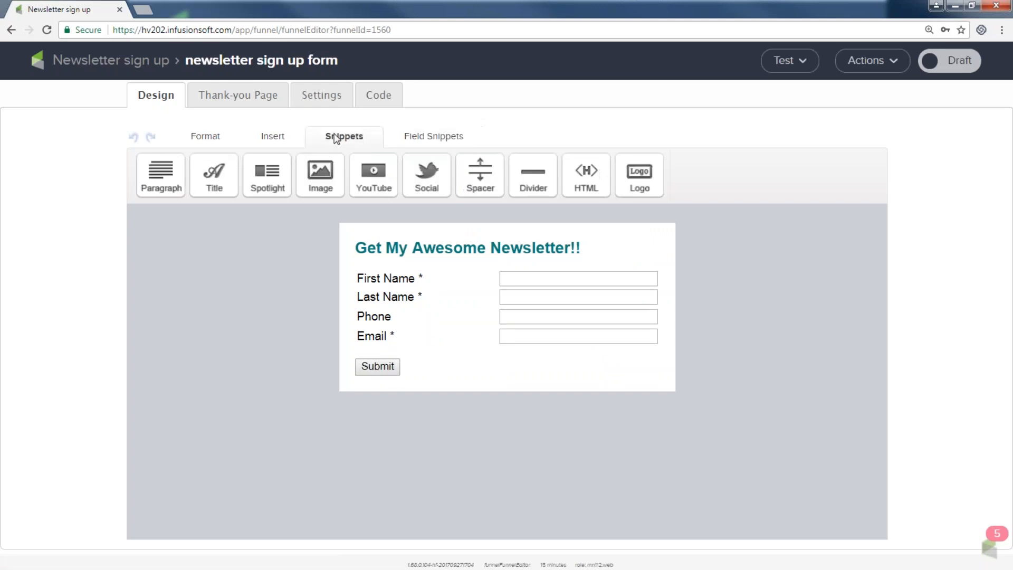
# Step: Try a Paragraph snippet under the heading, delete it, then drop an Image block above the heading
pyautogui.moveTo(163, 177); pyautogui.dragTo(406, 264)
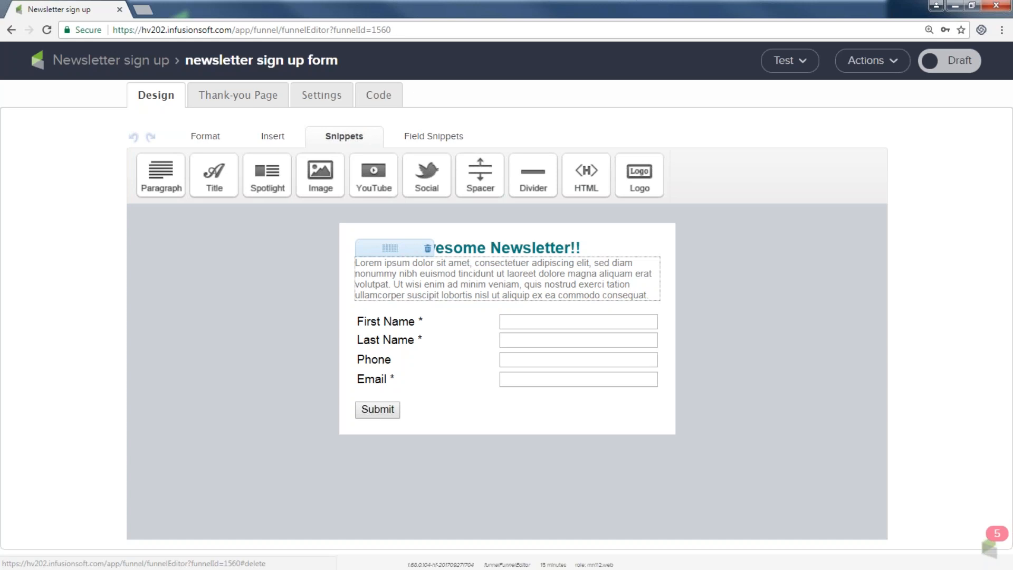
pyautogui.click(427, 248)
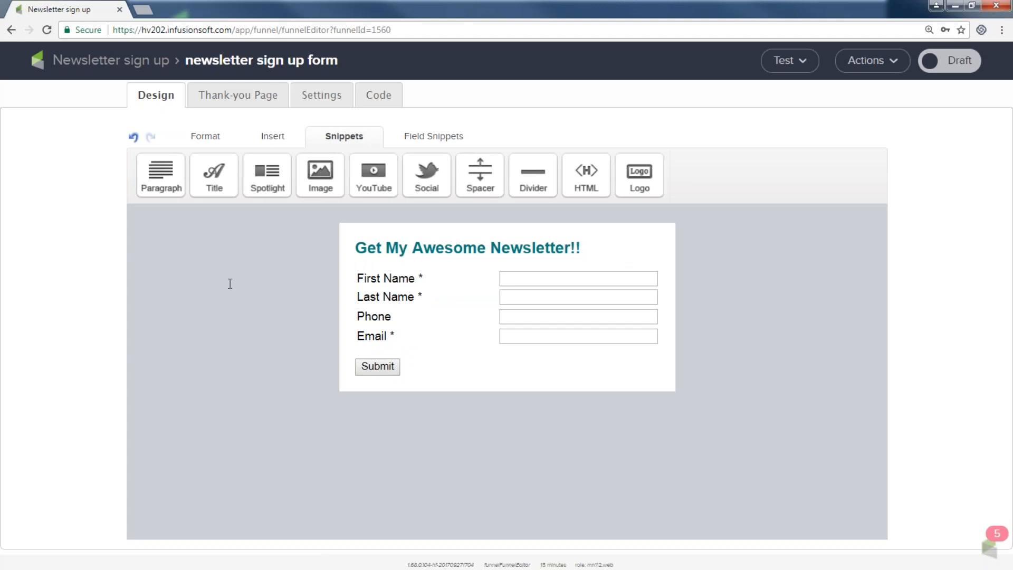
pyautogui.moveTo(320, 171); pyautogui.dragTo(400, 253)
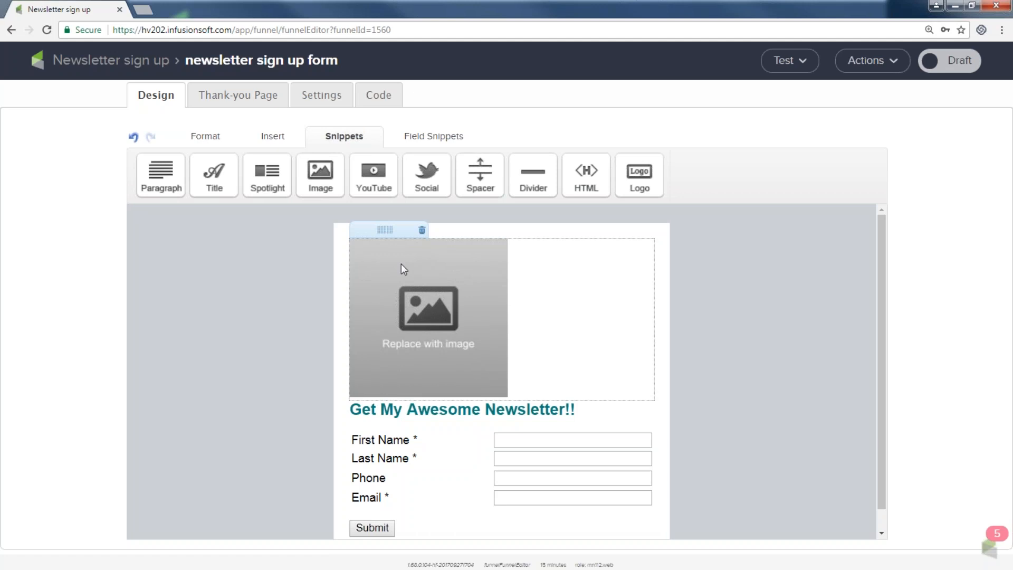
# Step: Fill the image block with infusionsoft.png from the uploaded images list
pyautogui.doubleClick(401, 265)
pyautogui.click(493, 214)
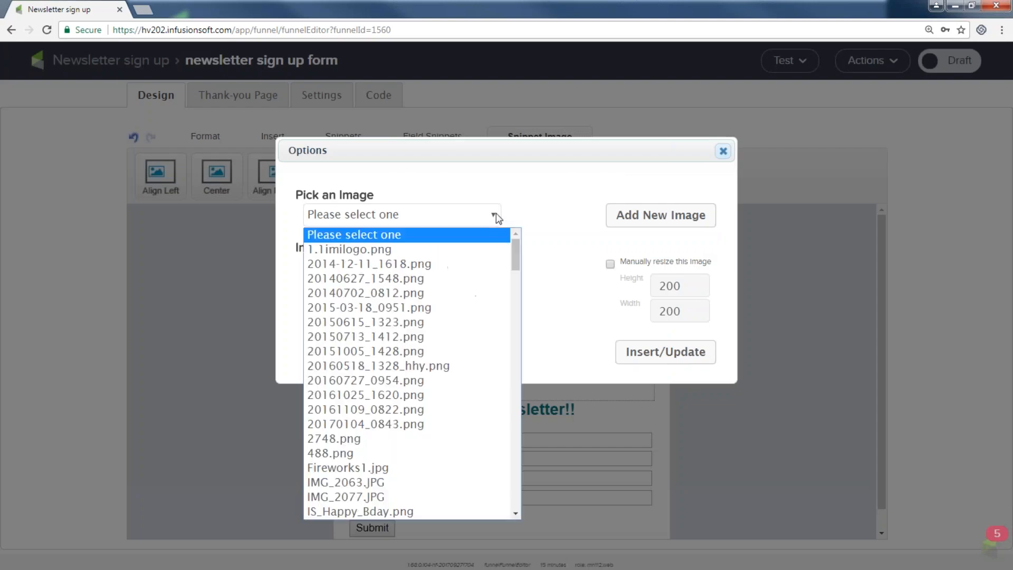
pyautogui.scroll(-15, 441, 422)
pyautogui.scroll(-20, 417, 446)
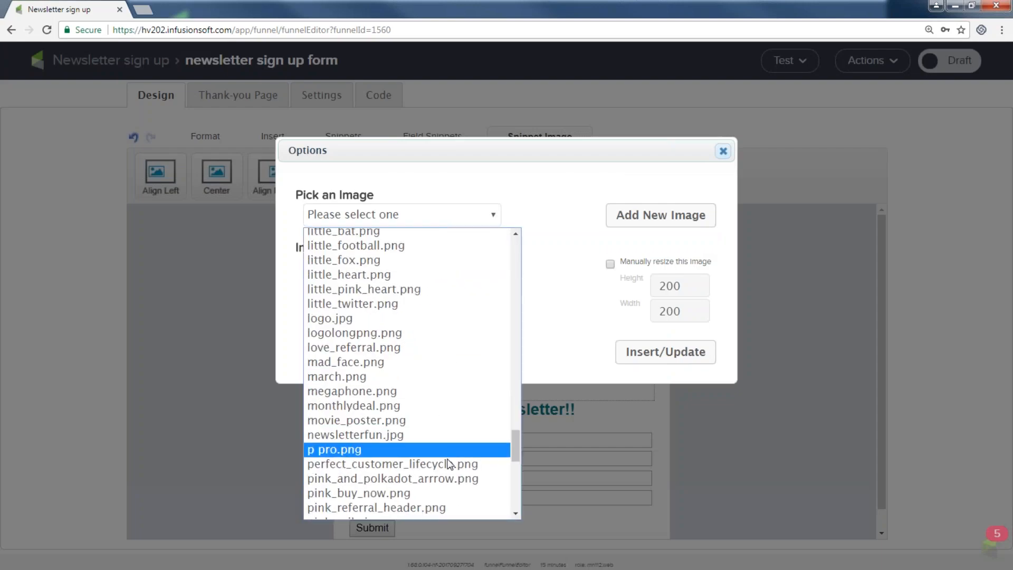
pyautogui.scroll(20, 424, 450)
pyautogui.scroll(20, 426, 453)
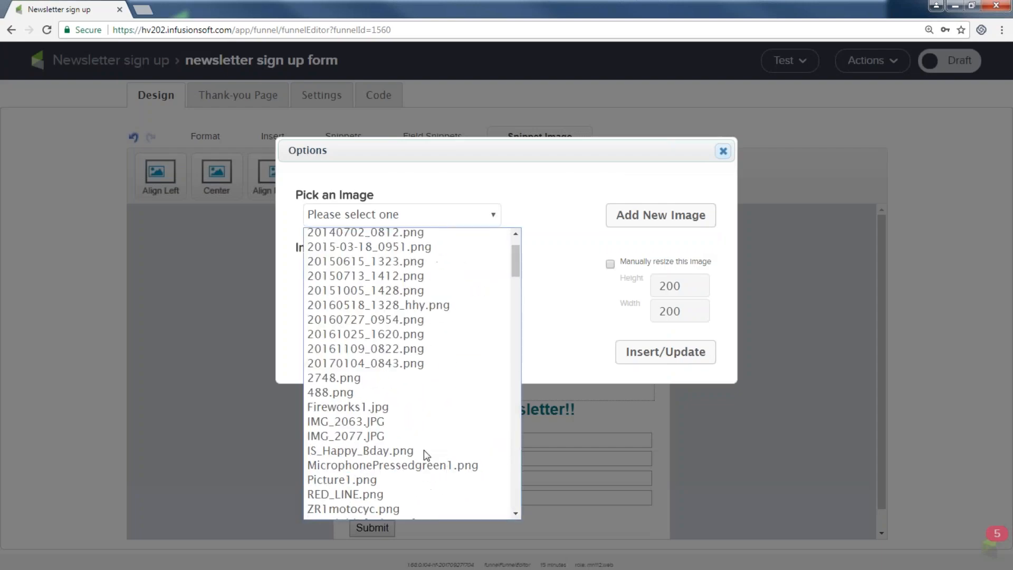
pyautogui.scroll(-12, 417, 464)
pyautogui.scroll(-5, 416, 464)
pyautogui.scroll(-15, 422, 455)
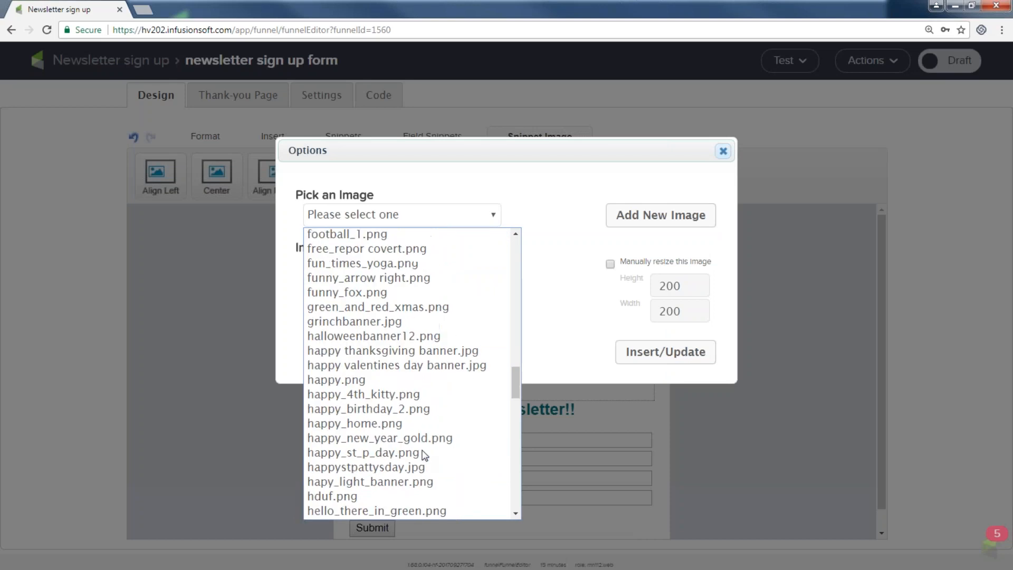
pyautogui.scroll(-5, 422, 453)
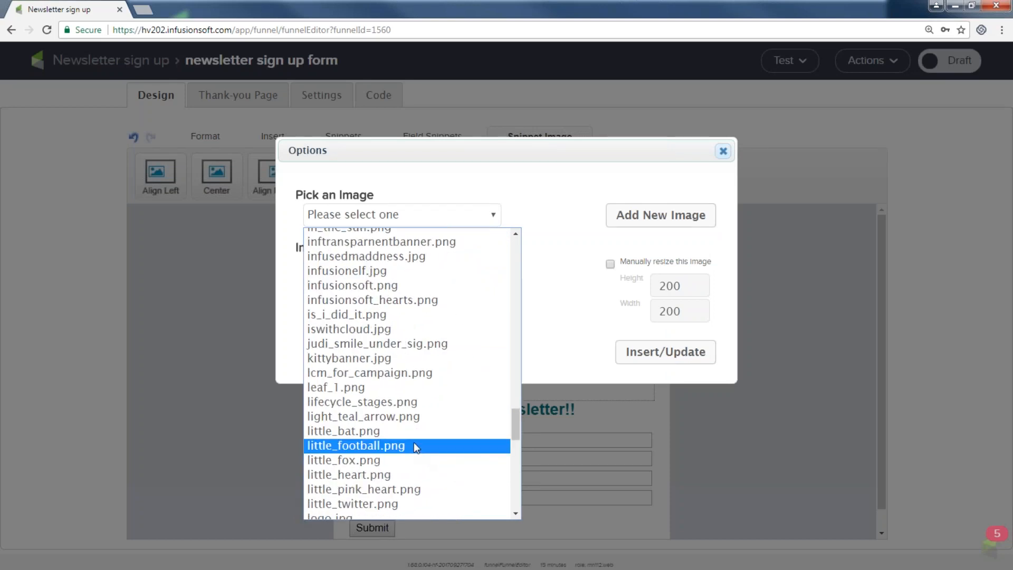
pyautogui.click(394, 286)
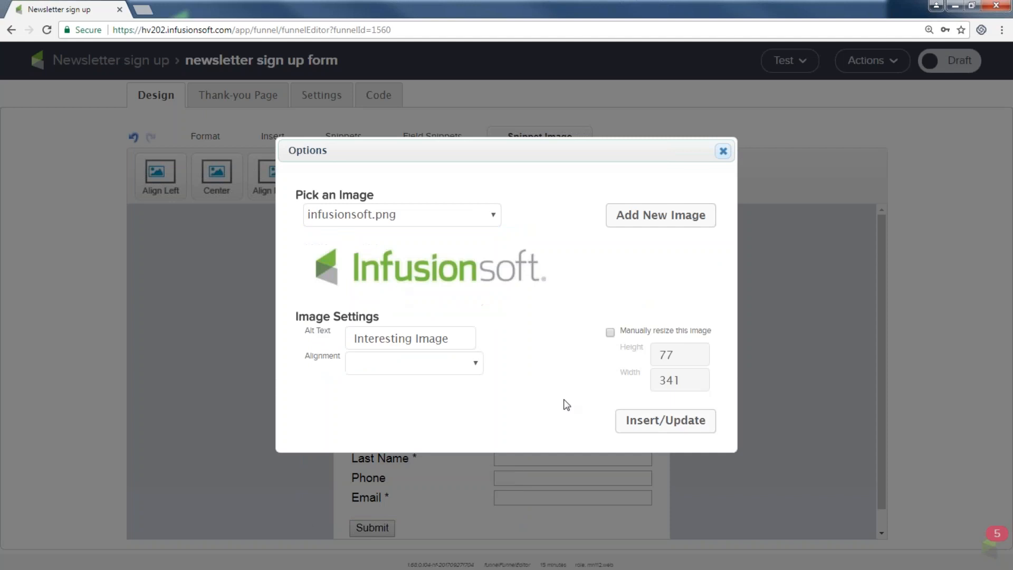
pyautogui.click(655, 421)
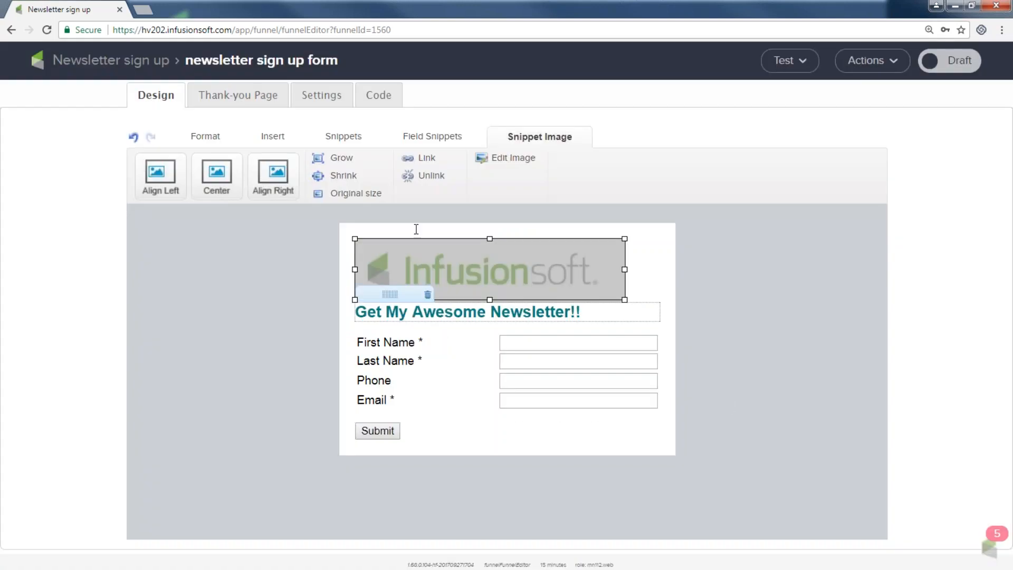
# Step: Centre the logo, review the result, then delete the image block
pyautogui.click(214, 179)
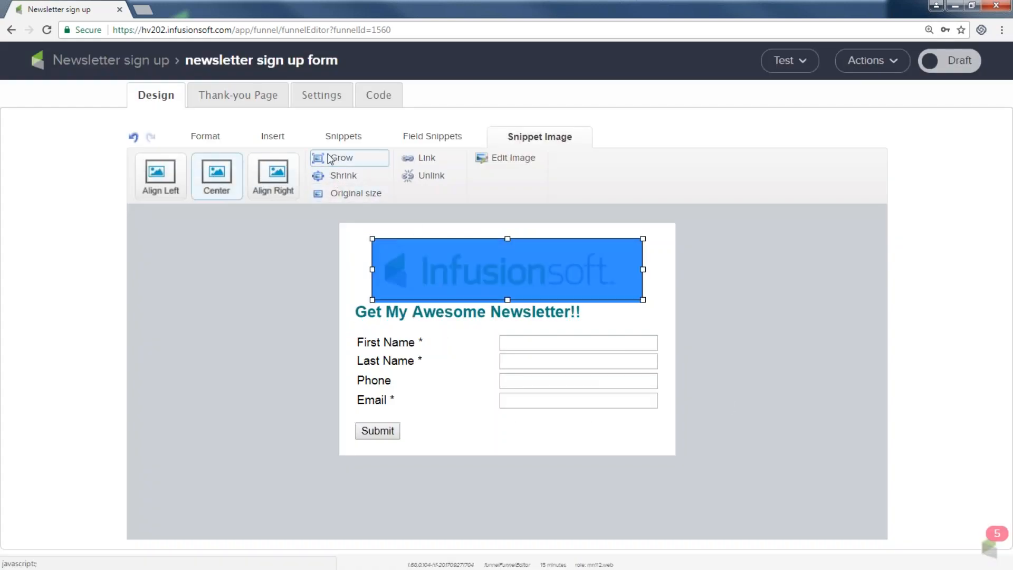
pyautogui.click(254, 269)
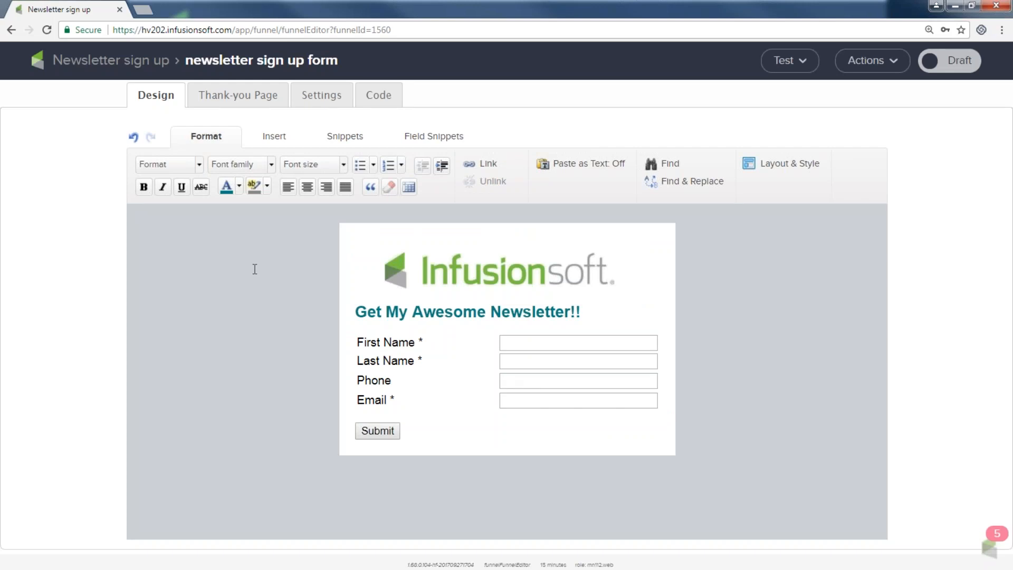
pyautogui.moveTo(508, 278)
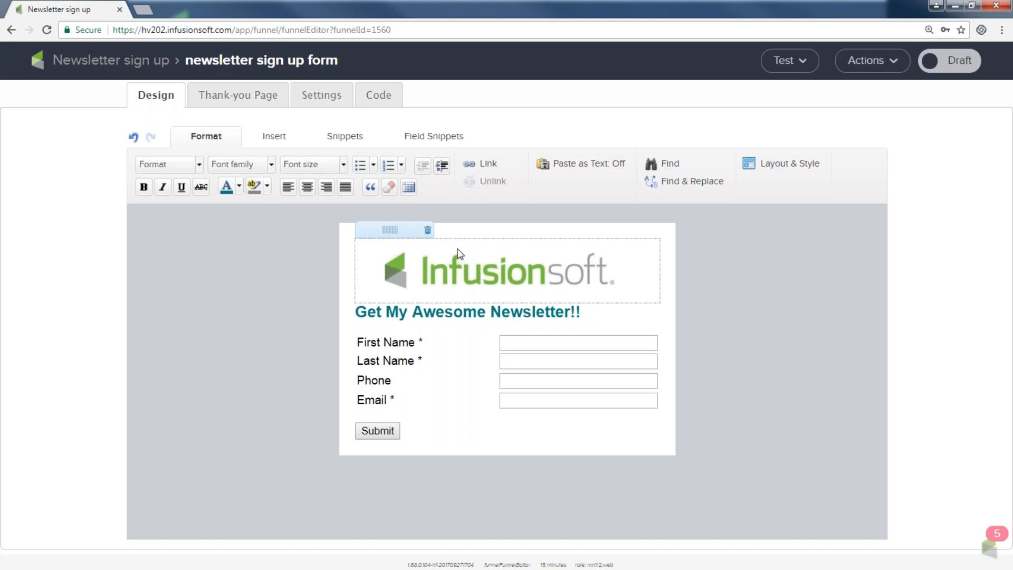
pyautogui.click(427, 231)
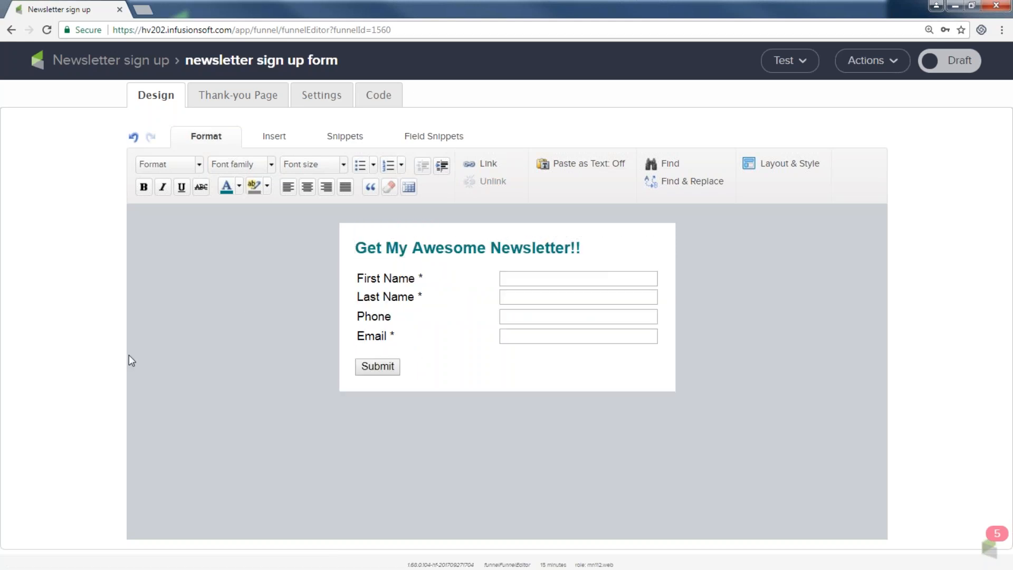
# Step: Change the submit button label to 'Get it now!!', keeping it left-aligned
pyautogui.doubleClick(374, 371)
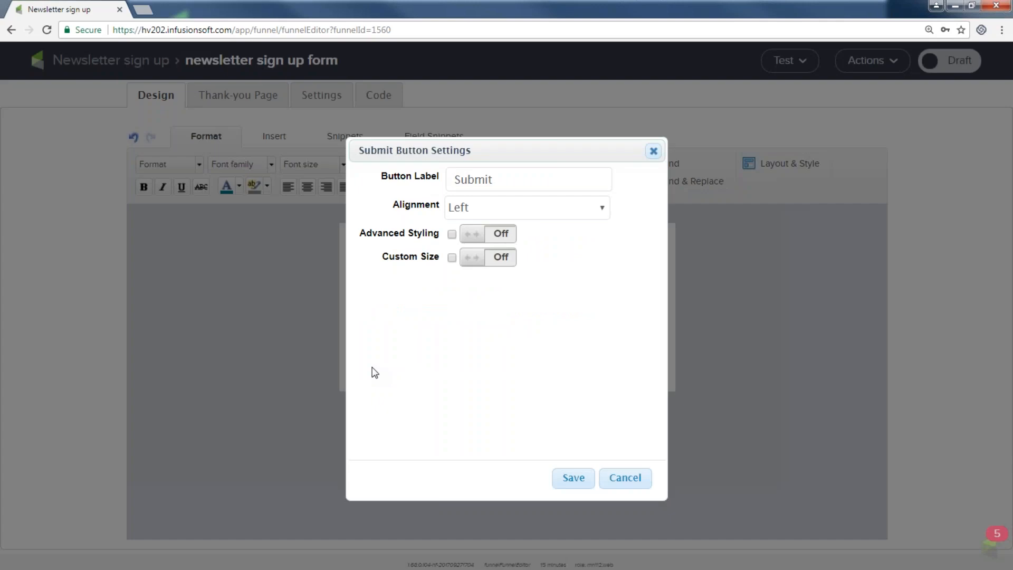
pyautogui.doubleClick(493, 180)
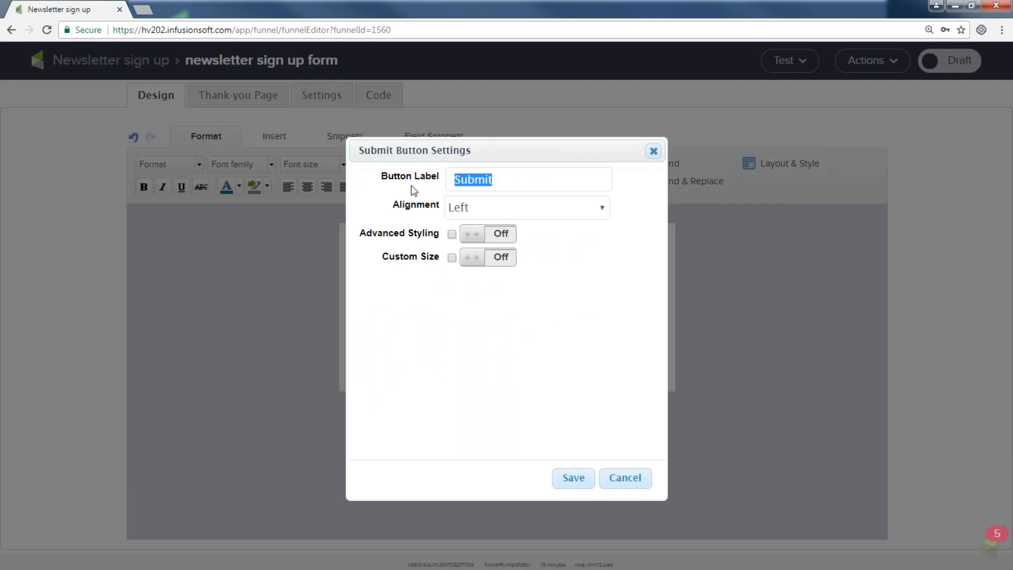
pyautogui.write('Get it now')
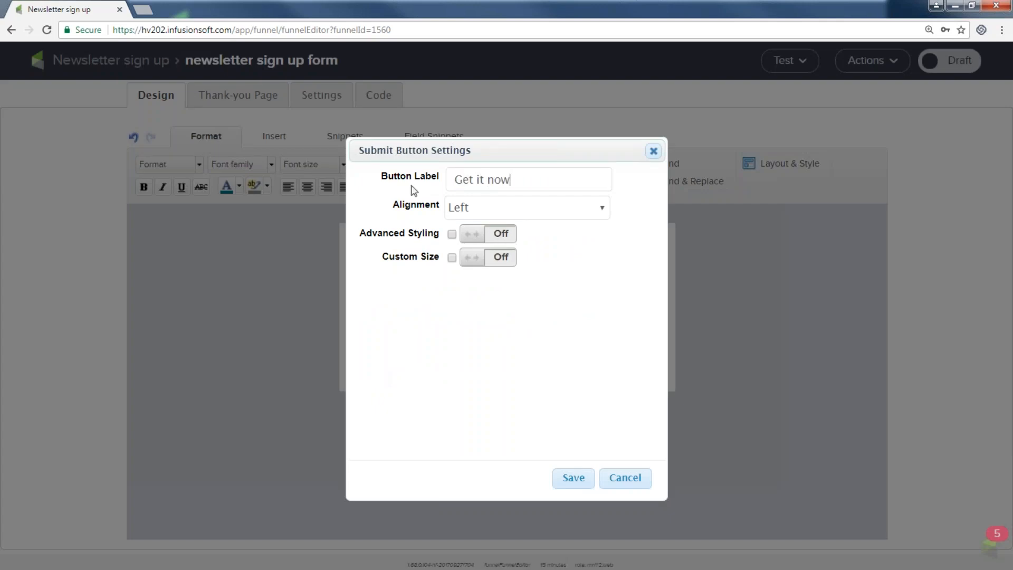
pyautogui.write('!!')
pyautogui.click(469, 209)
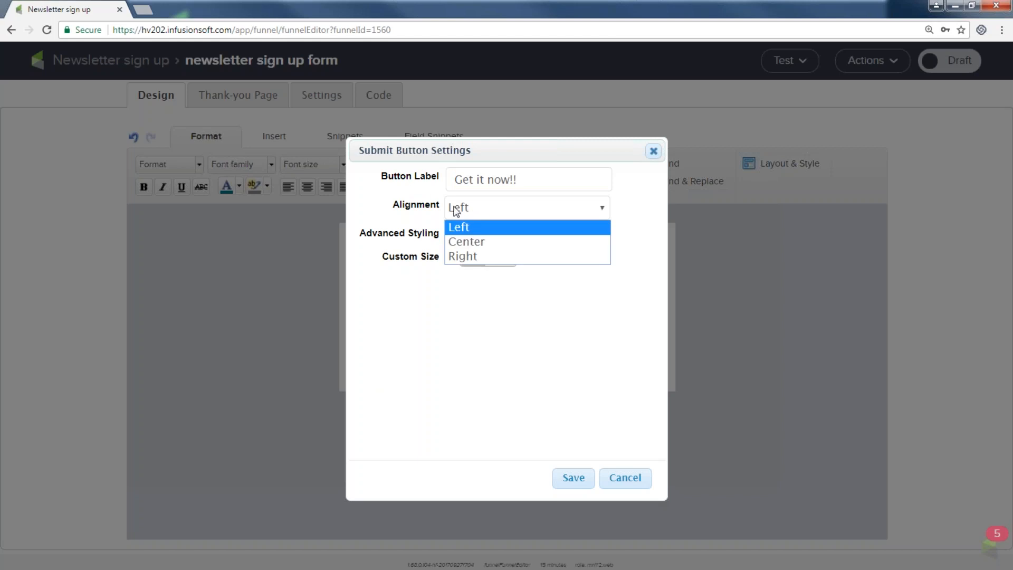
pyautogui.click(453, 208)
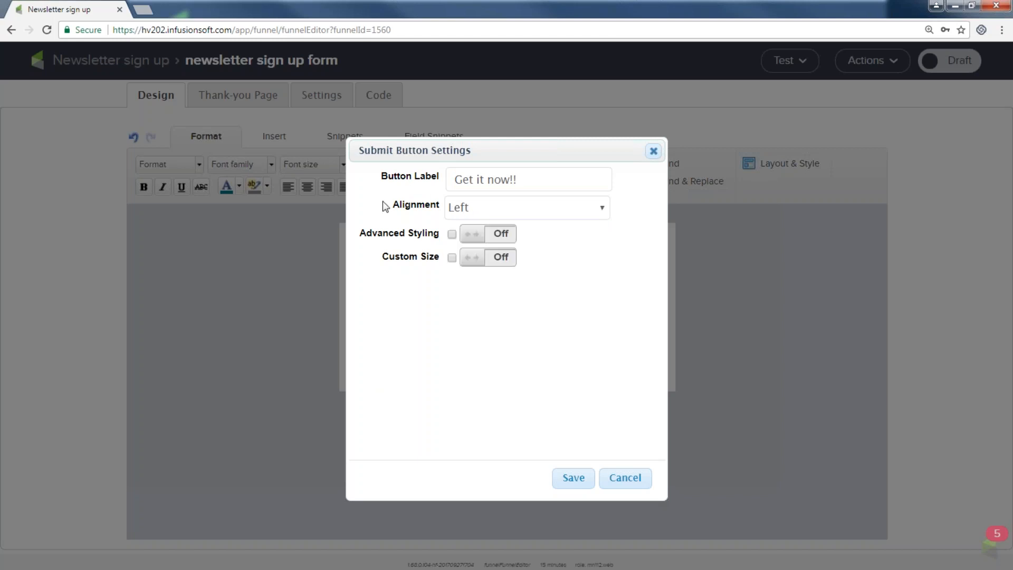
# Step: Enable advanced styling with a cyan background, 2 px border and custom size, then save
pyautogui.click(493, 239)
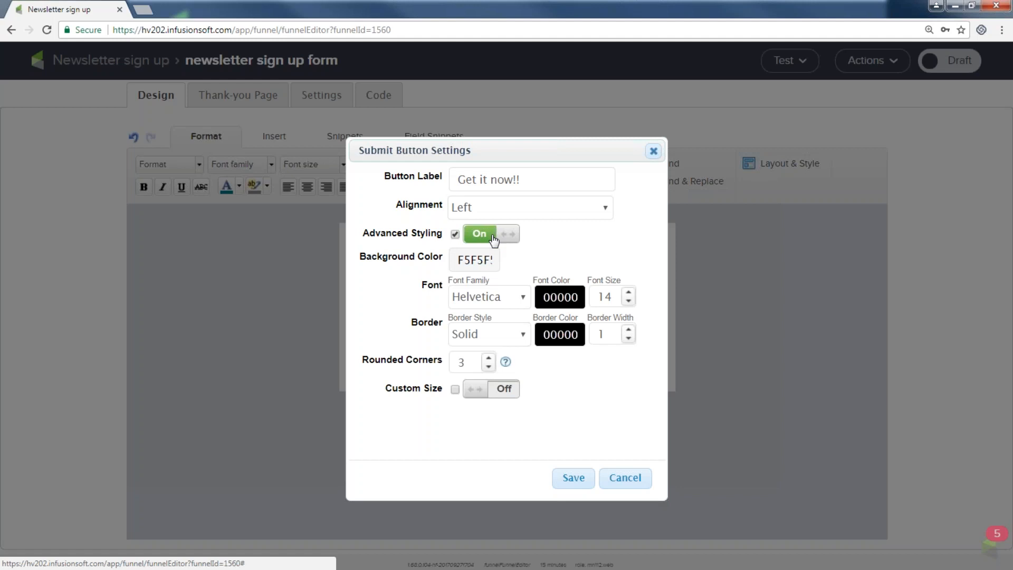
pyautogui.click(486, 259)
pyautogui.click(488, 288)
pyautogui.click(442, 387)
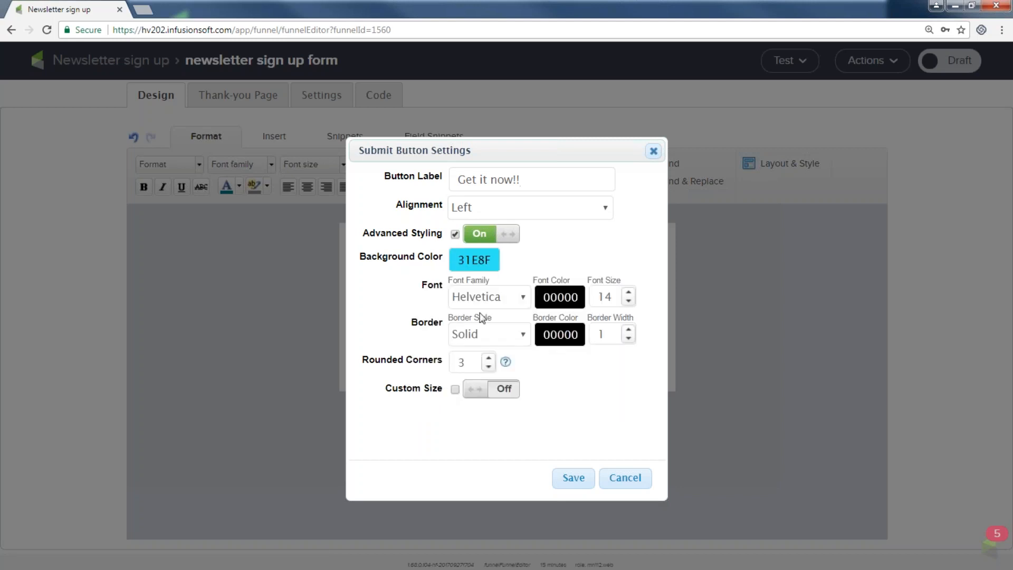
pyautogui.click(628, 330)
pyautogui.click(501, 392)
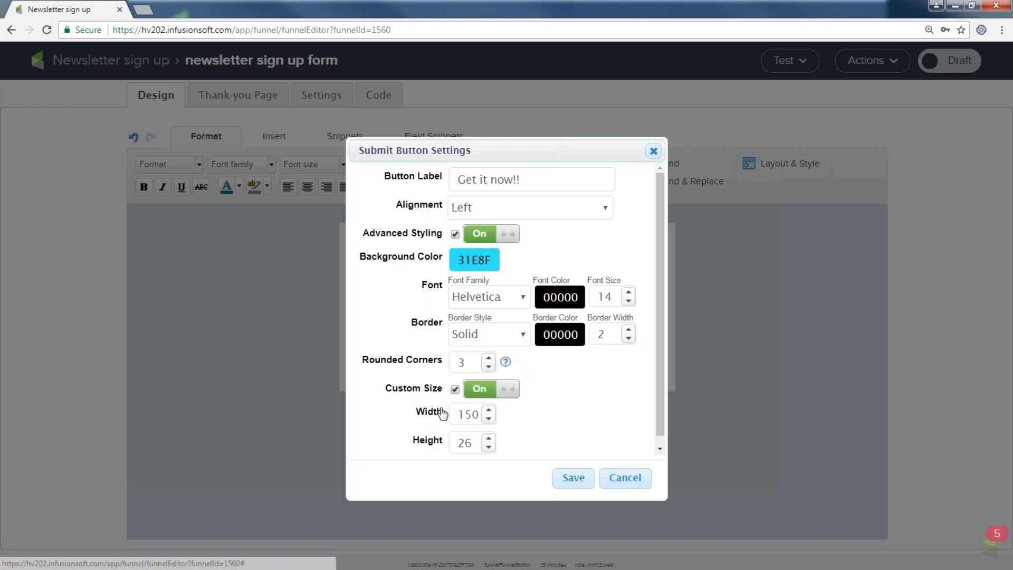
pyautogui.click(573, 478)
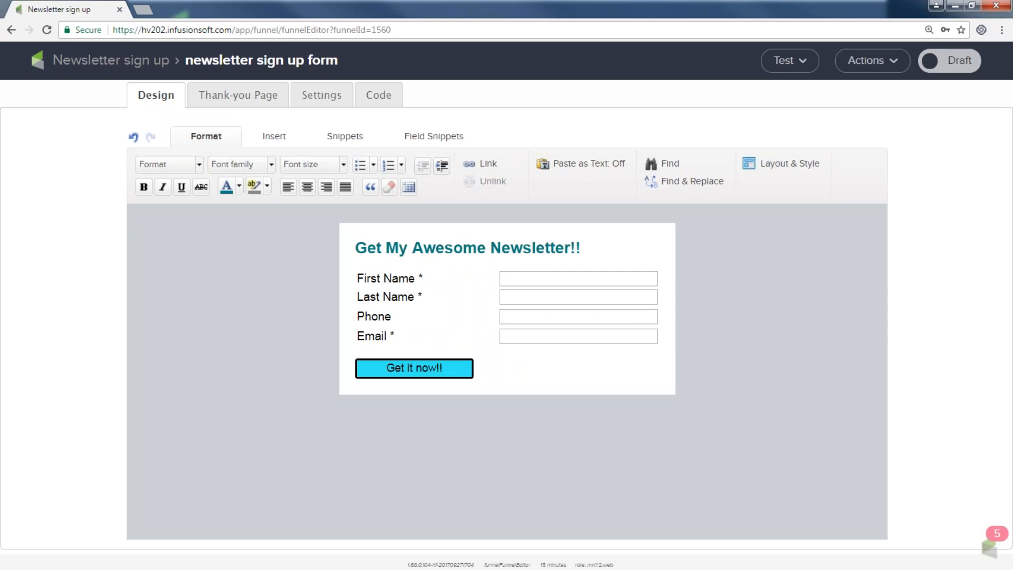
# Step: Resize the submit button to 143 wide by 30 high and save
pyautogui.doubleClick(430, 374)
pyautogui.click(489, 420)
pyautogui.click(488, 420)
pyautogui.click(488, 419)
pyautogui.click(489, 419)
pyautogui.click(488, 437)
pyautogui.click(488, 438)
pyautogui.click(489, 438)
pyautogui.click(488, 437)
pyautogui.click(489, 420)
pyautogui.click(488, 419)
pyautogui.click(489, 420)
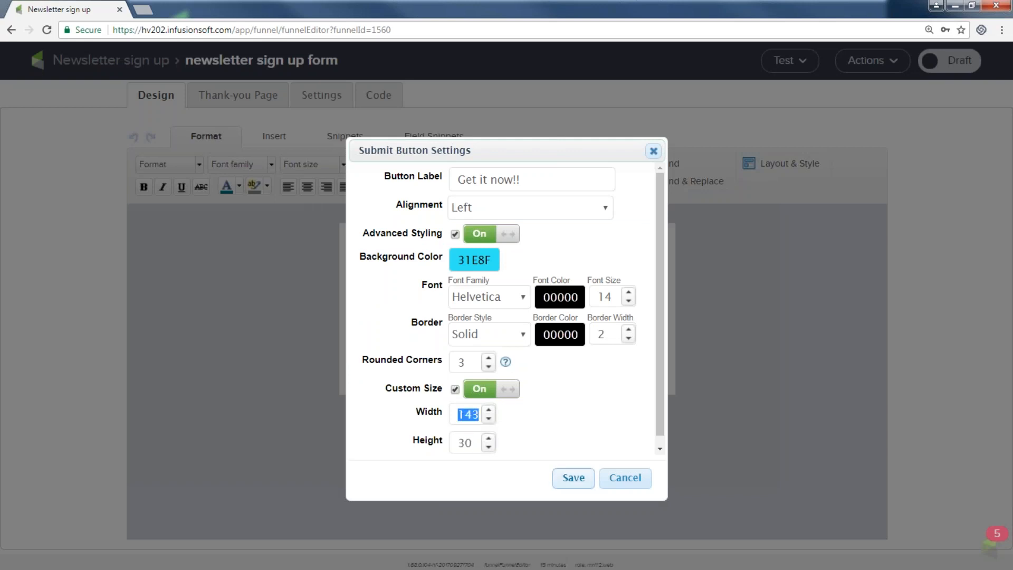
pyautogui.click(566, 480)
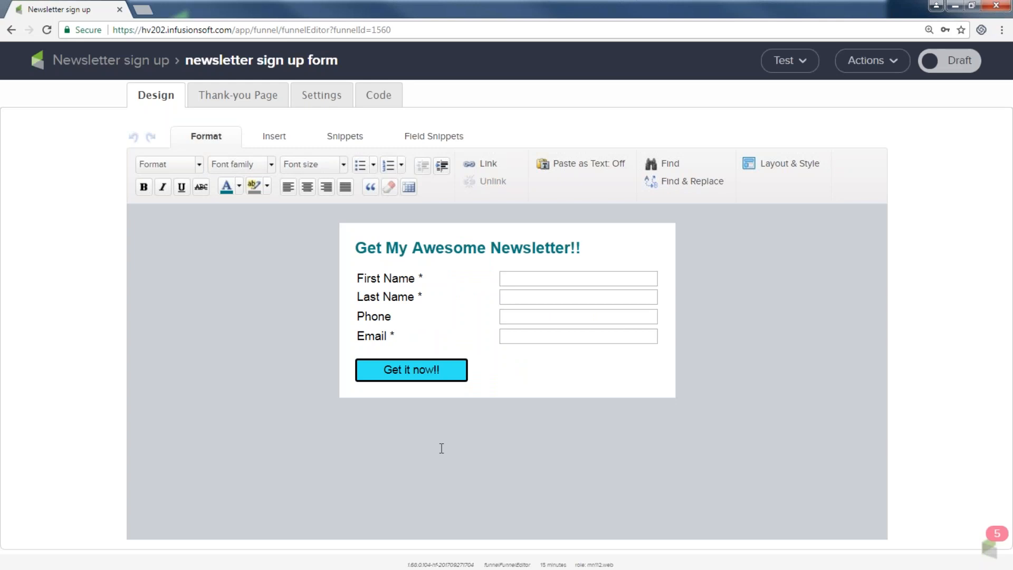
# Step: Flip the header's Draft toggle so it turns green and reads Ready
pyautogui.click(952, 68)
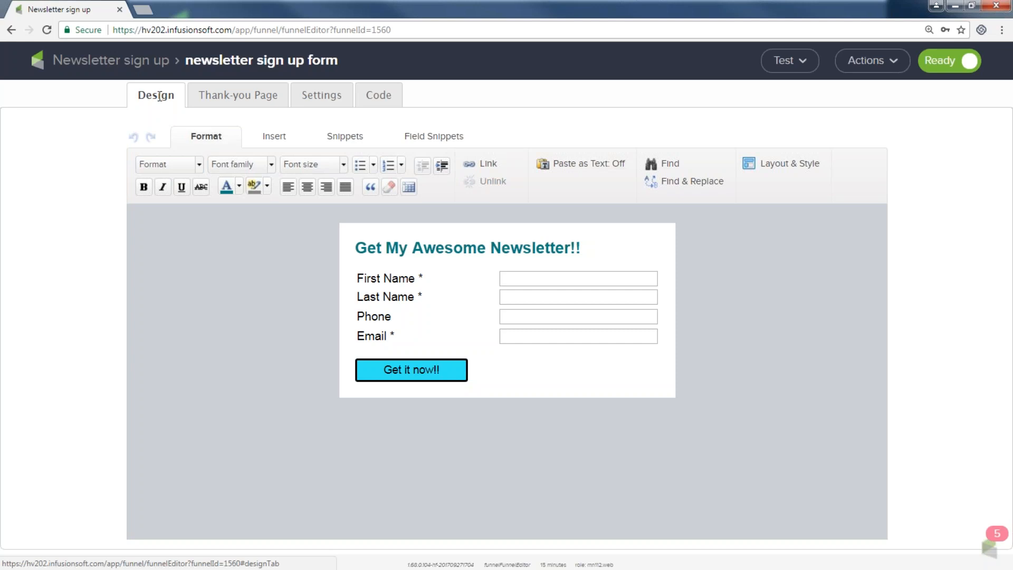
# Step: Switch to the Thank-you Page tab showing the 'Thanks for filling out our form' message
pyautogui.click(238, 95)
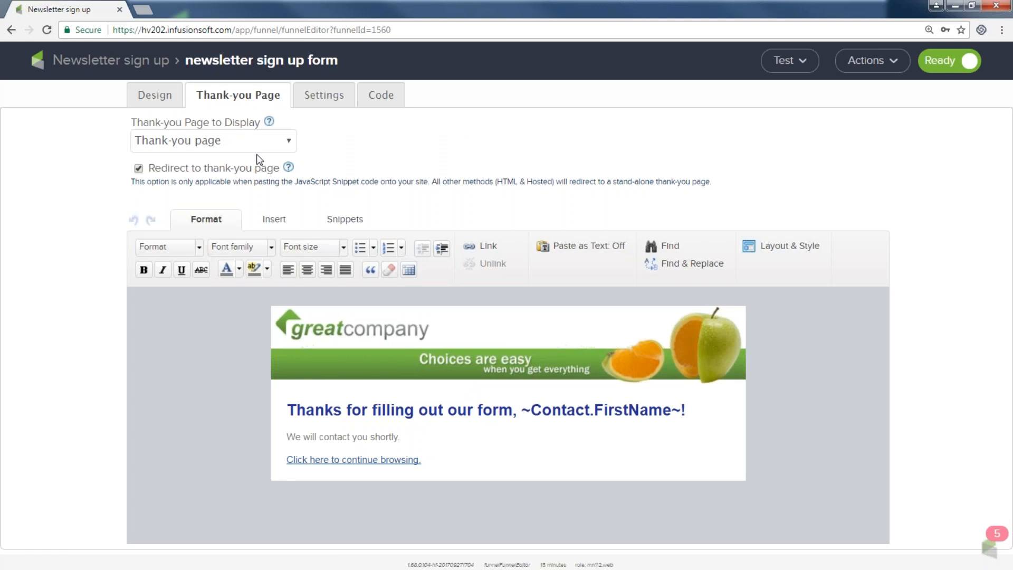
# Step: Swap the greatcompany header banner for the infusionsoft.png logo and deselect it
pyautogui.doubleClick(372, 331)
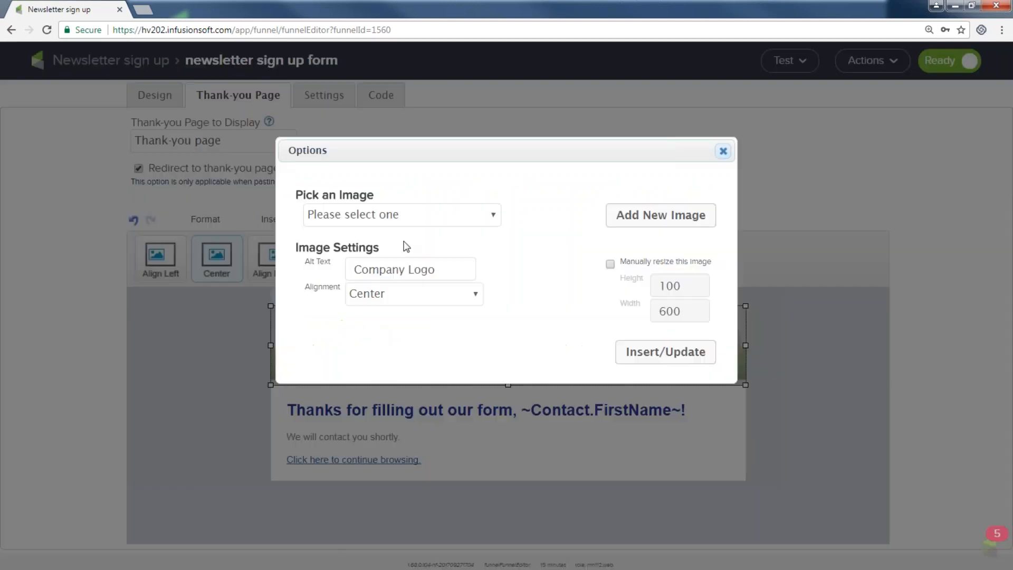
pyautogui.click(493, 215)
pyautogui.scroll(-20, 417, 401)
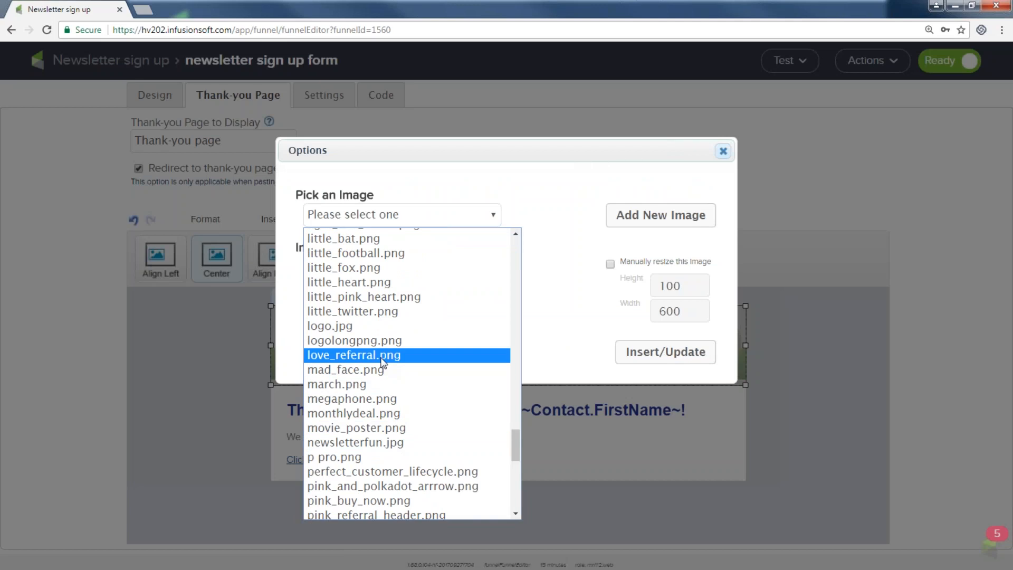
pyautogui.scroll(5, 383, 361)
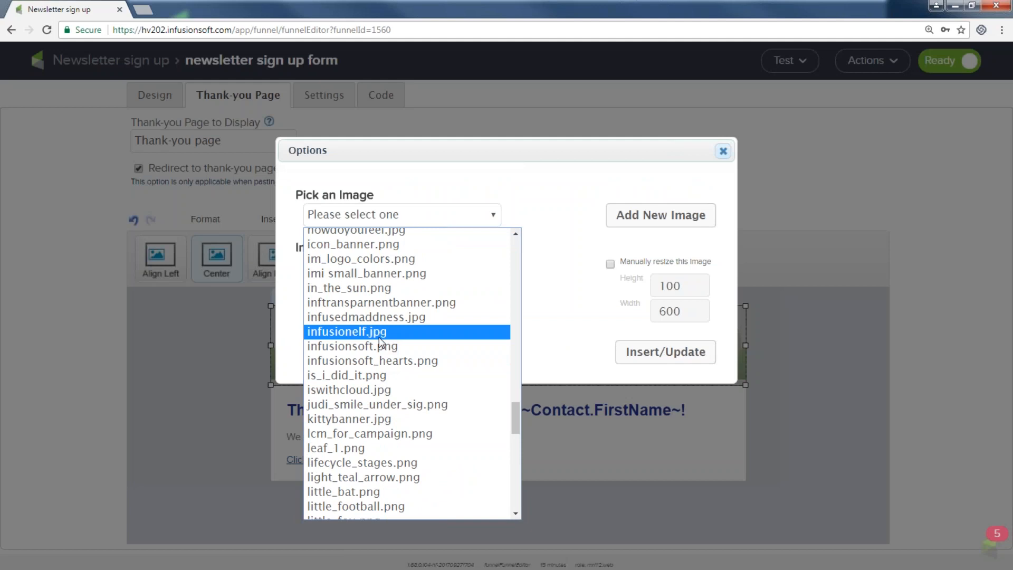
pyautogui.click(372, 347)
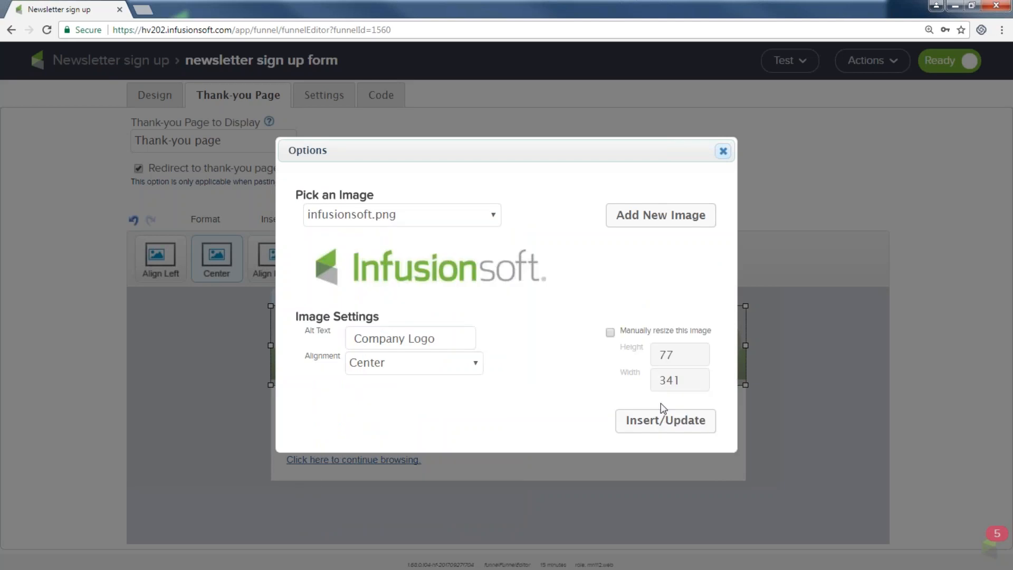
pyautogui.click(658, 421)
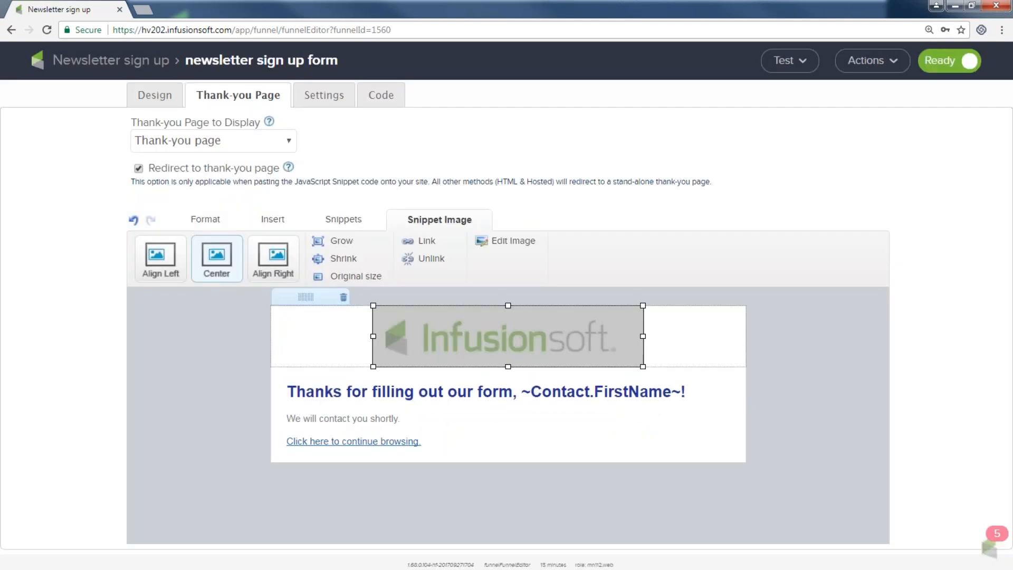
pyautogui.click(759, 347)
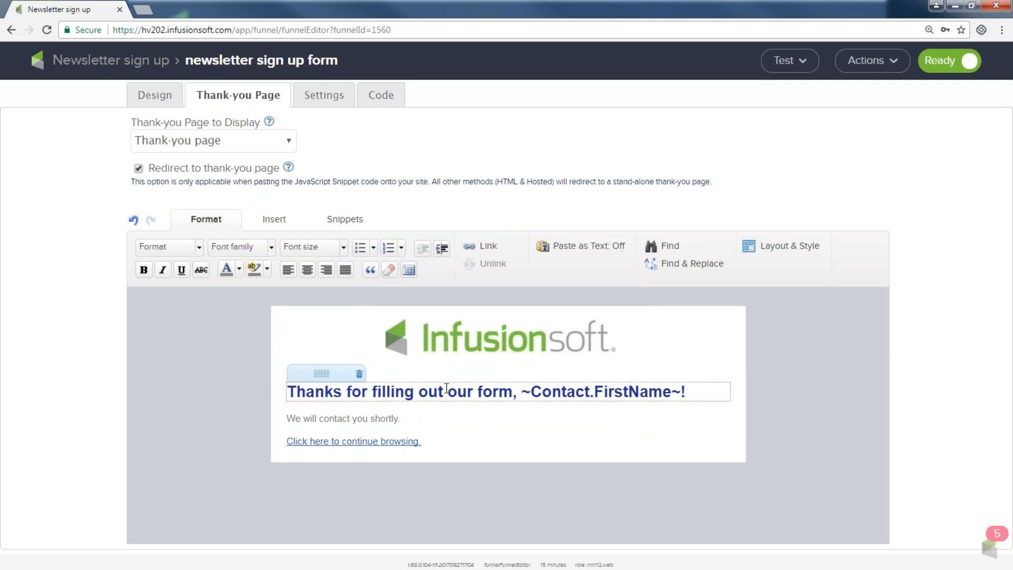
# Step: Replace 'Thanks for filling out our form' with 'You Got It' in the thank-you heading
pyautogui.moveTo(513, 393); pyautogui.dragTo(280, 385)
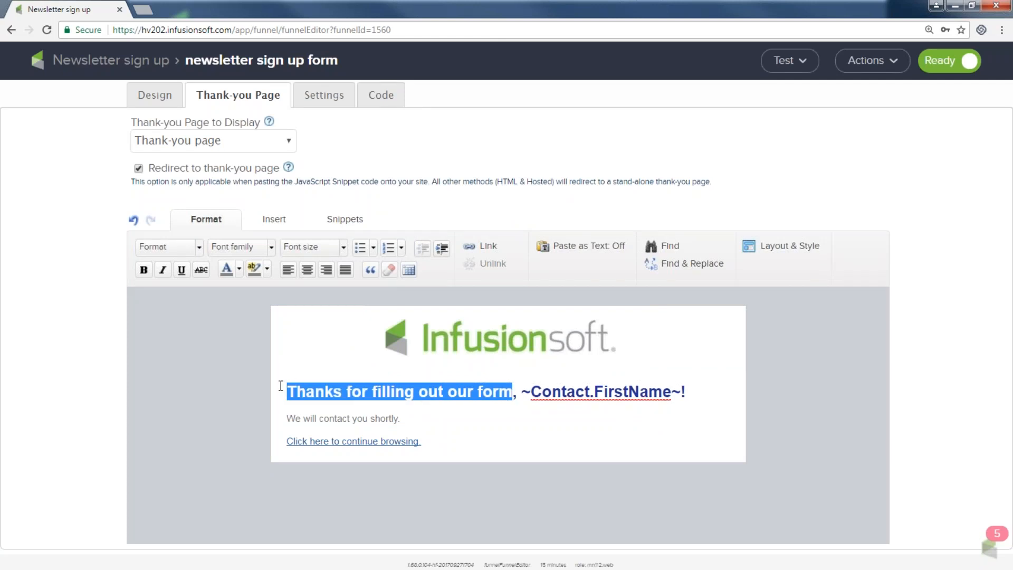
pyautogui.write('You Go')
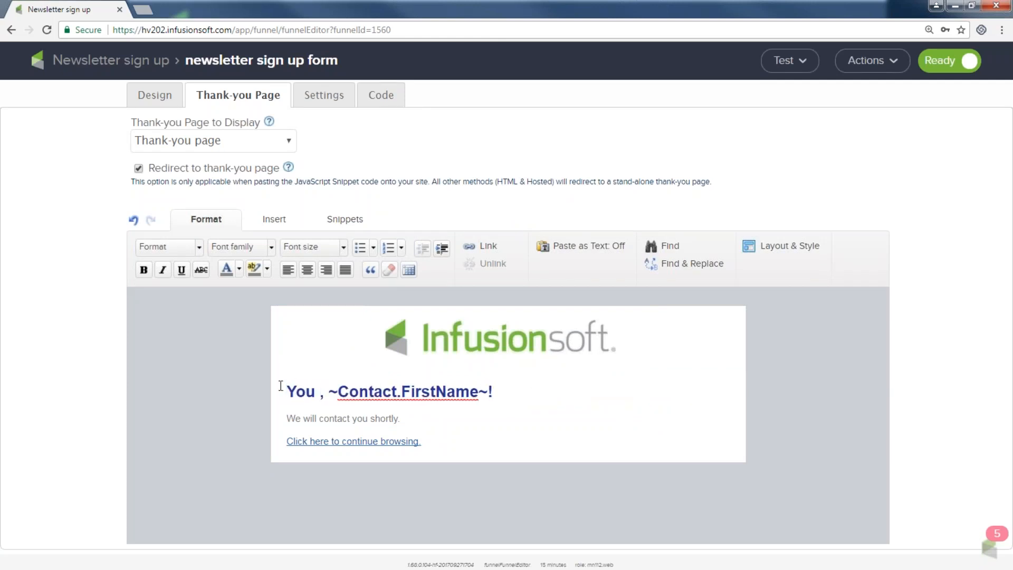
pyautogui.write('t It')
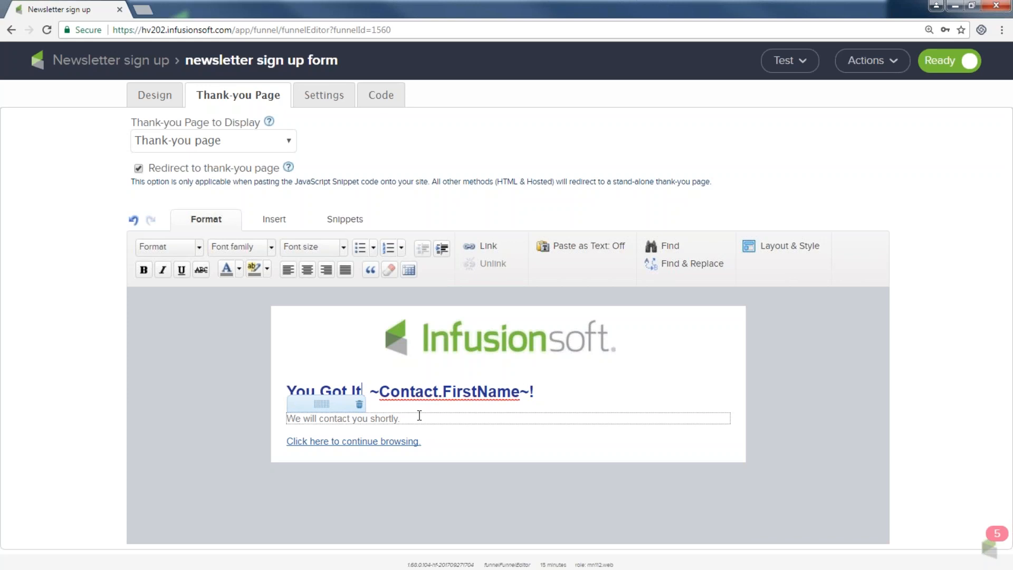
pyautogui.moveTo(419, 415); pyautogui.dragTo(283, 415)
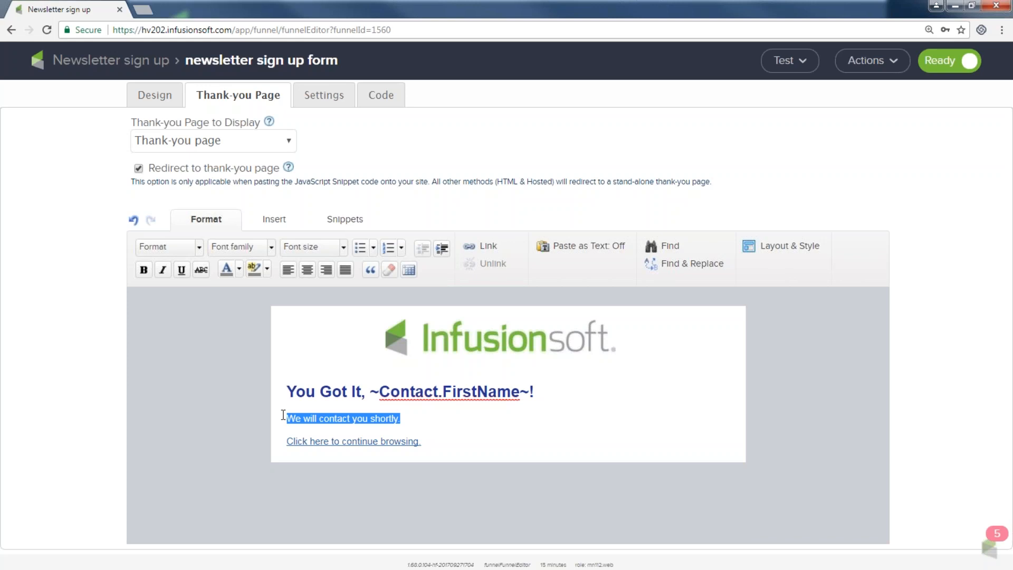
pyautogui.moveTo(421, 442); pyautogui.dragTo(281, 442)
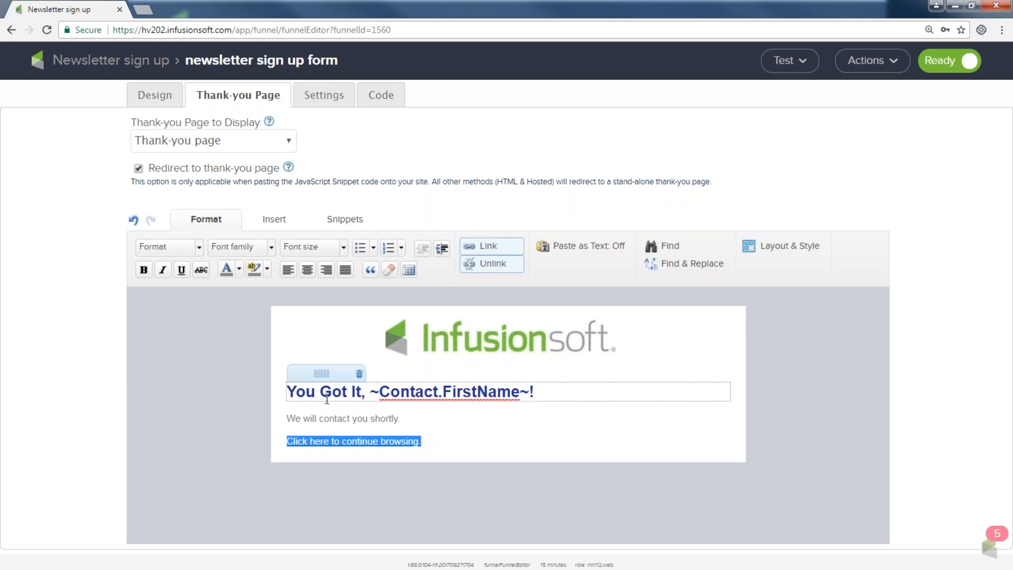
pyautogui.click(478, 246)
pyautogui.moveTo(396, 325); pyautogui.dragTo(295, 338)
pyautogui.write('www.infusionsoft.com')
pyautogui.click(631, 377)
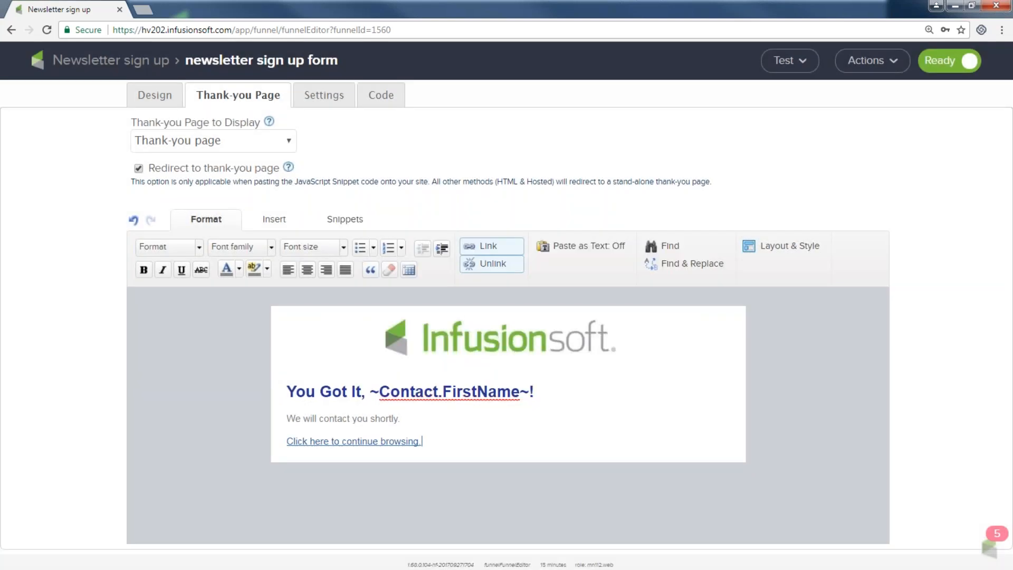
pyautogui.click(318, 100)
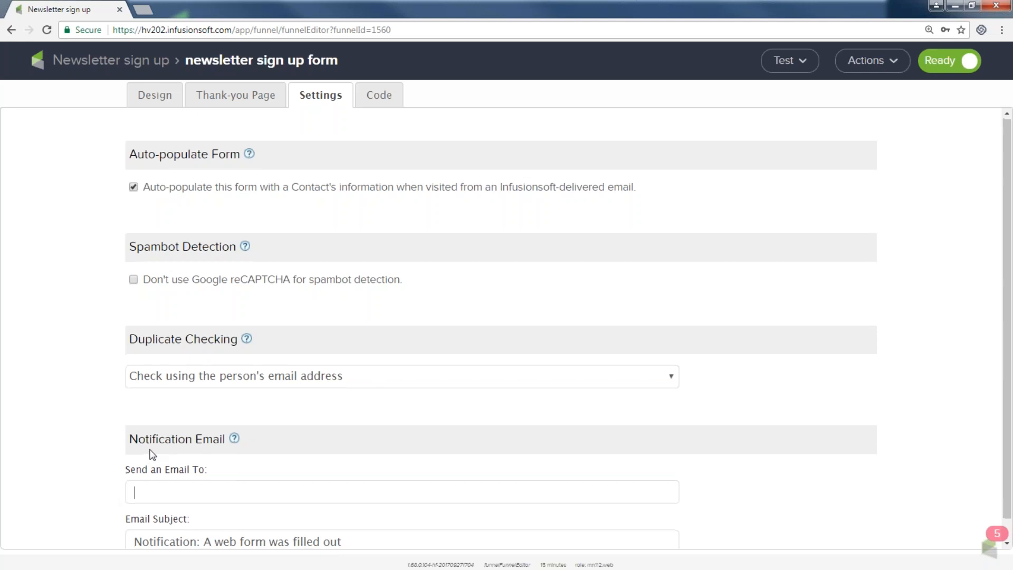
# Step: Set the notification recipient to the email address and append 'for my newsletter' to the subject
pyautogui.scroll(-1, 152, 452)
pyautogui.moveTo(130, 416); pyautogui.dragTo(223, 421)
pyautogui.click(135, 469)
pyautogui.write('email address')
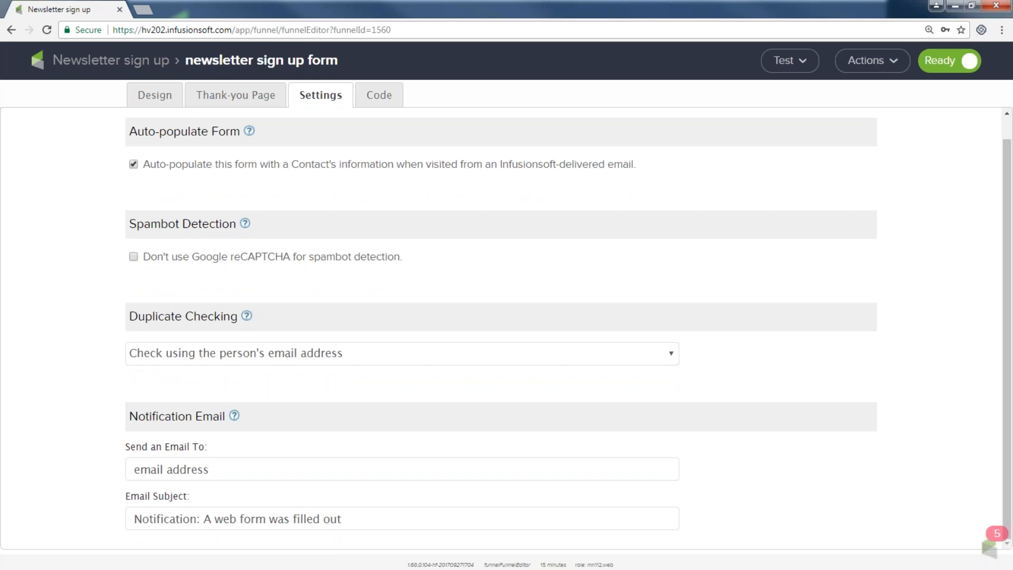
pyautogui.write(',')
pyautogui.moveTo(187, 498); pyautogui.dragTo(128, 500)
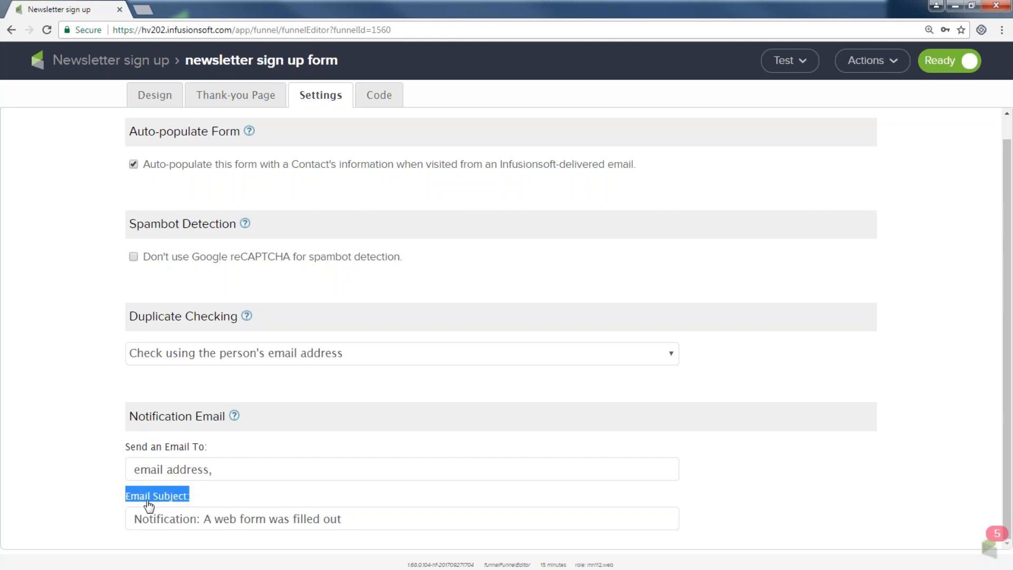
pyautogui.click(369, 522)
pyautogui.write('for')
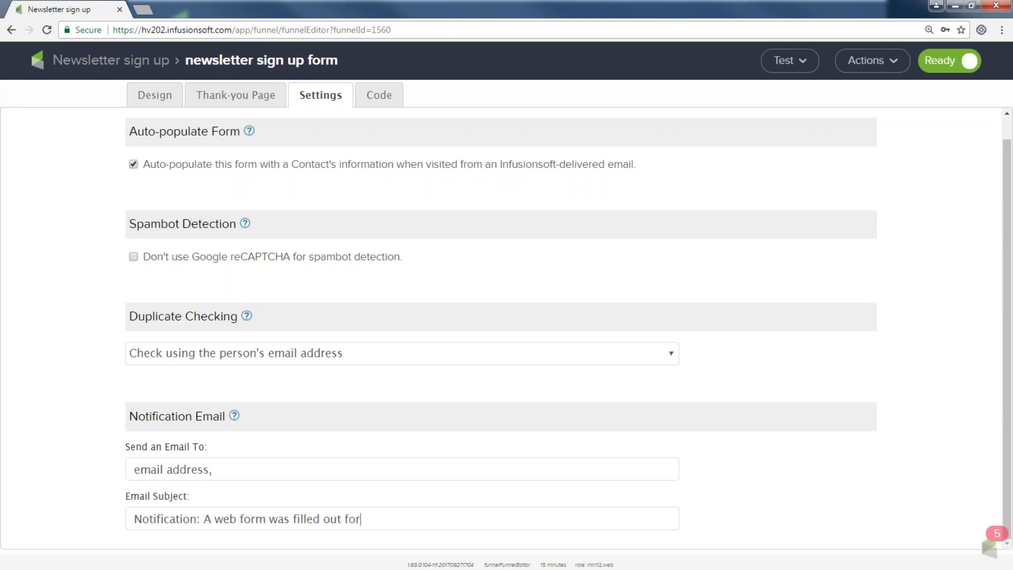
pyautogui.write(' my newsletter')
# Step: Turn off Google reCAPTCHA spambot detection and bring up the form's embed code options
pyautogui.moveTo(403, 262); pyautogui.dragTo(141, 261)
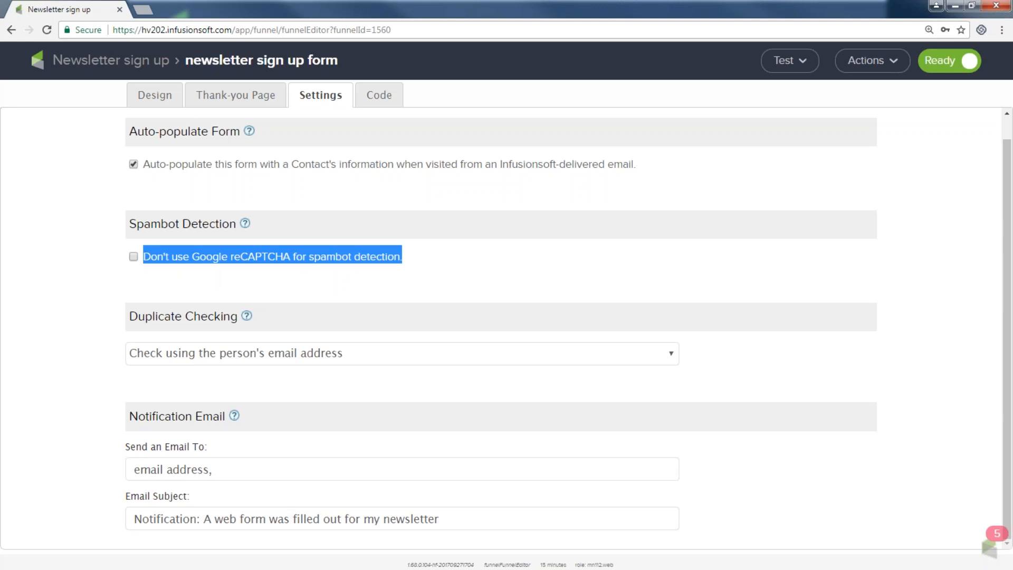
pyautogui.click(134, 256)
pyautogui.click(378, 100)
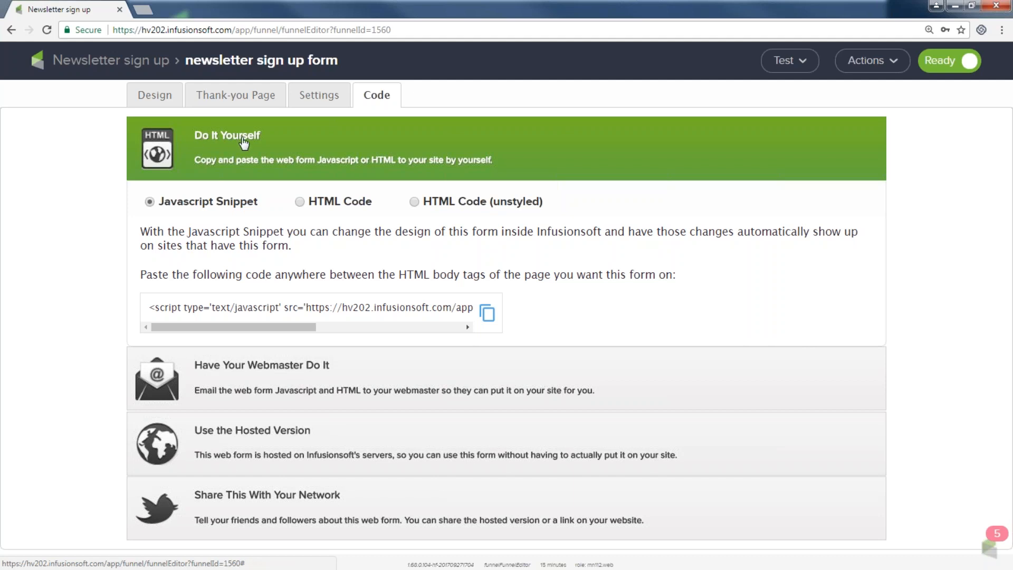
# Step: Review the form's JavaScript snippet and its full HTML and CSS code
pyautogui.moveTo(149, 308); pyautogui.dragTo(437, 335)
pyautogui.click(300, 202)
pyautogui.moveTo(146, 308); pyautogui.dragTo(275, 425)
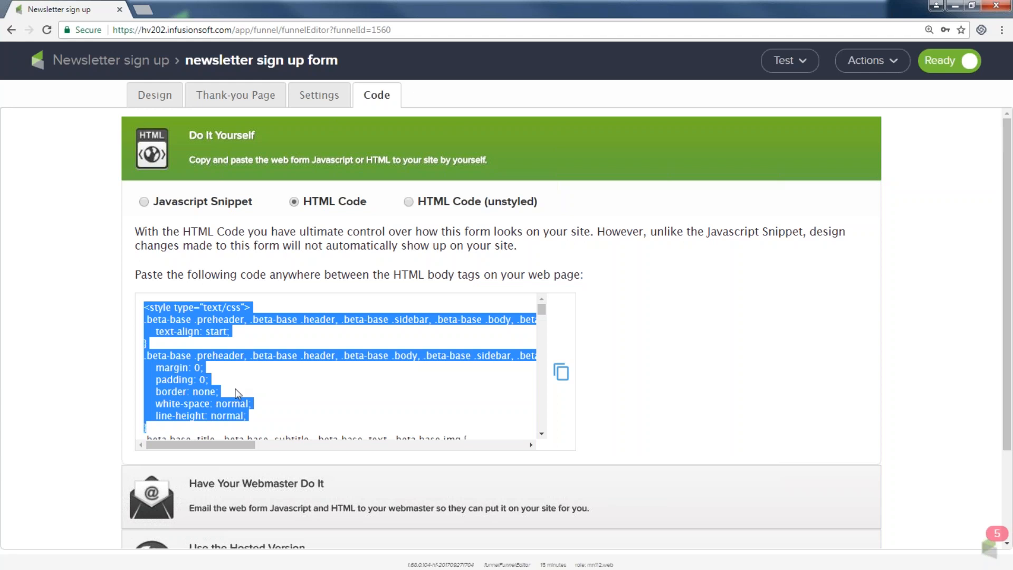
pyautogui.click(656, 397)
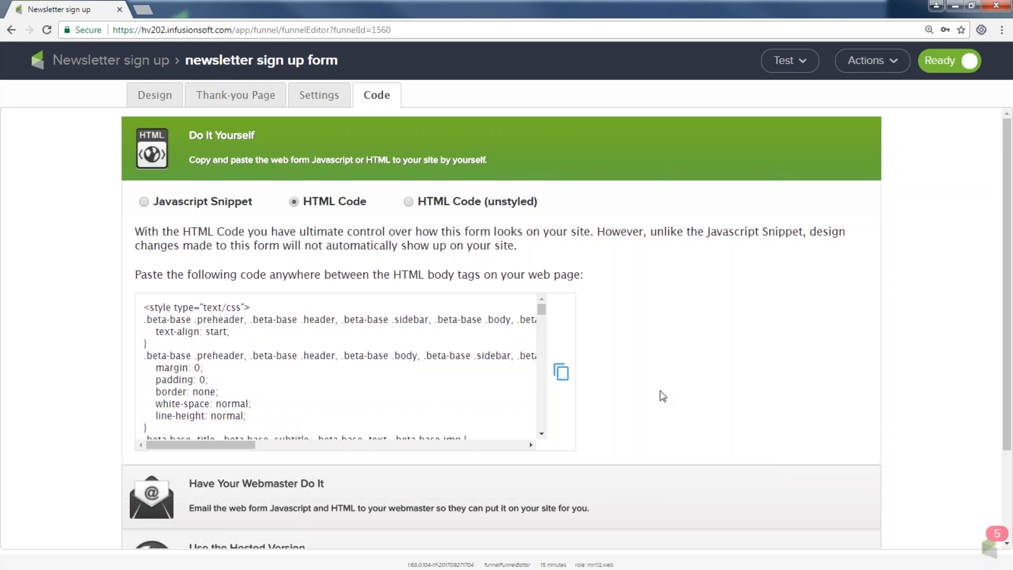
# Step: Expand the webmaster email option and the hosted version's Web Form and Pretty URLs
pyautogui.scroll(-2, 649, 393)
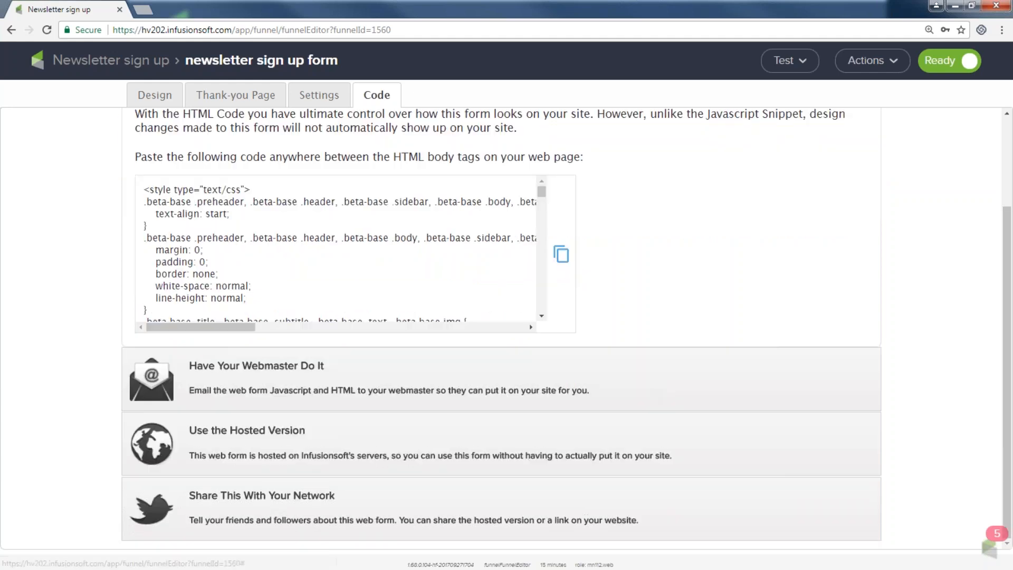
pyautogui.click(222, 369)
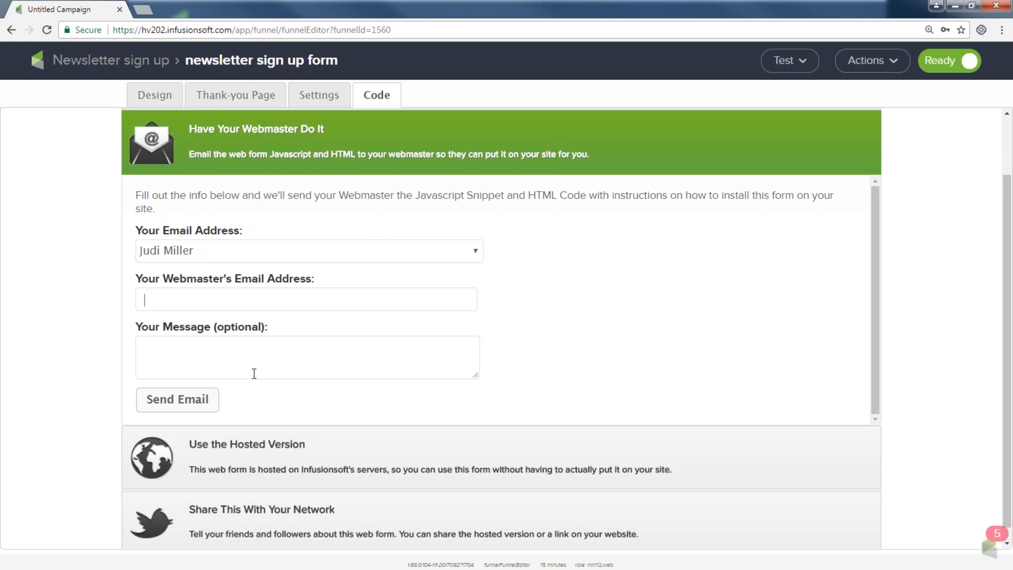
pyautogui.click(220, 452)
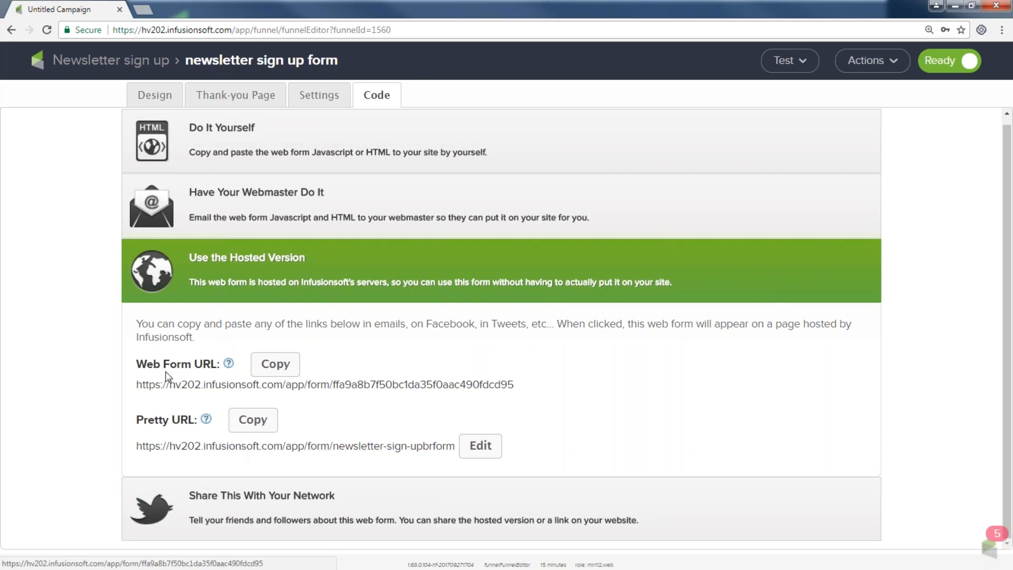
# Step: Replace the Pretty URL slug with 'be awesome and sign up' and save it
pyautogui.moveTo(136, 322); pyautogui.dragTo(210, 365)
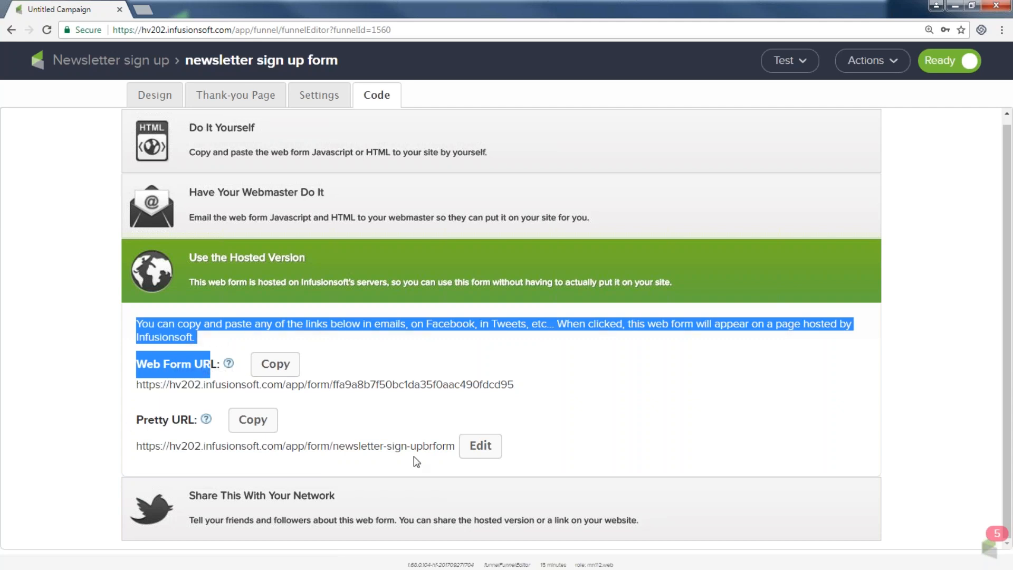
pyautogui.click(480, 446)
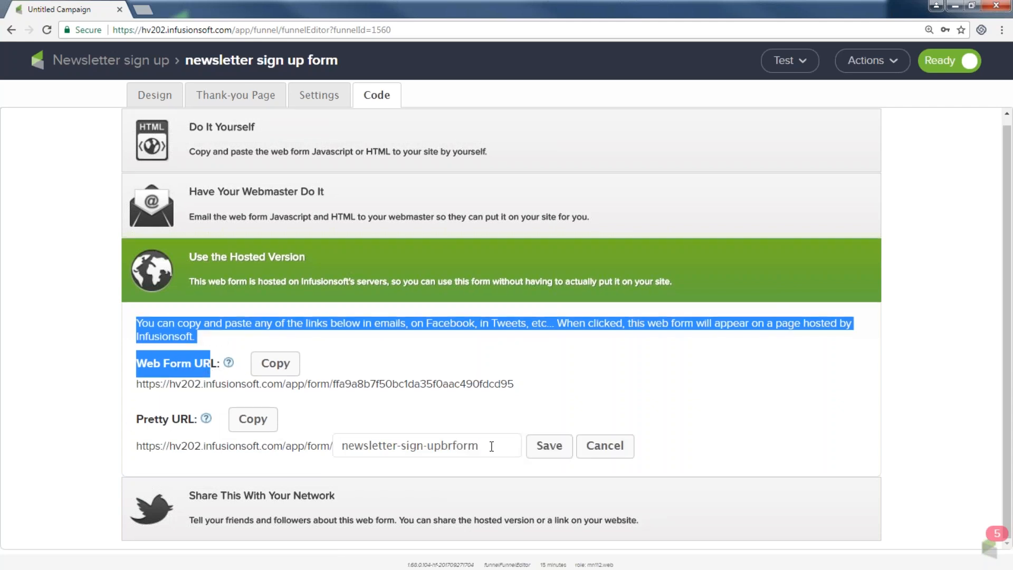
pyautogui.hotkey('ctrl', 'a')
pyautogui.write('be awesm')
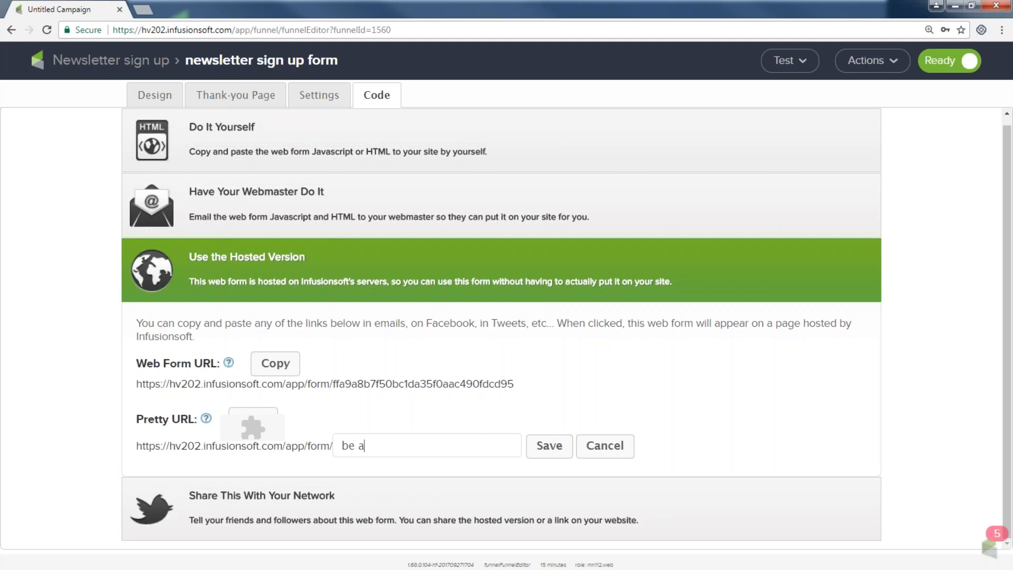
pyautogui.press('BackSpace')
pyautogui.press('BackSpace')
pyautogui.write('o')
pyautogui.press('BackSpace')
pyautogui.write('some and sign up')
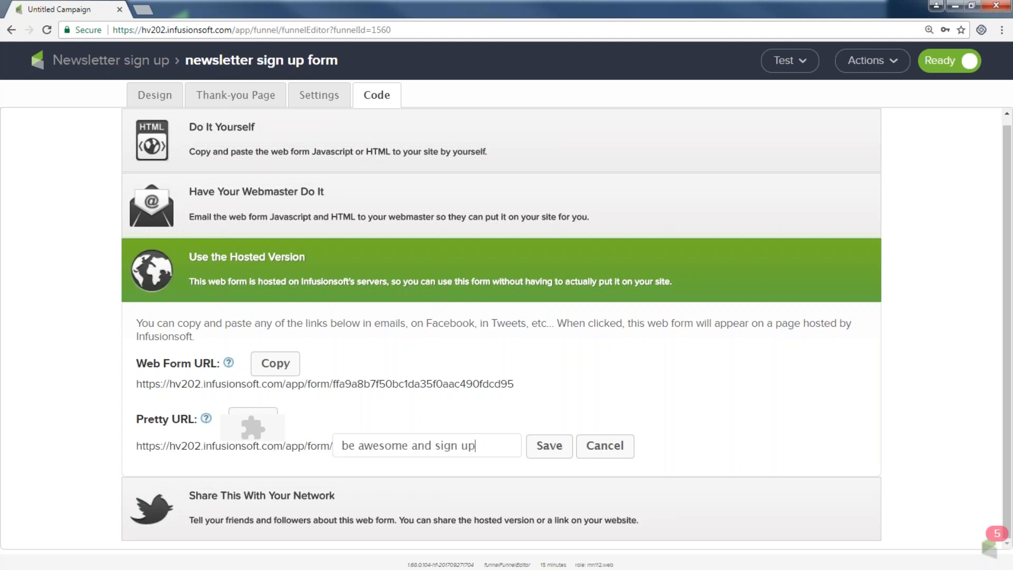
pyautogui.click(546, 449)
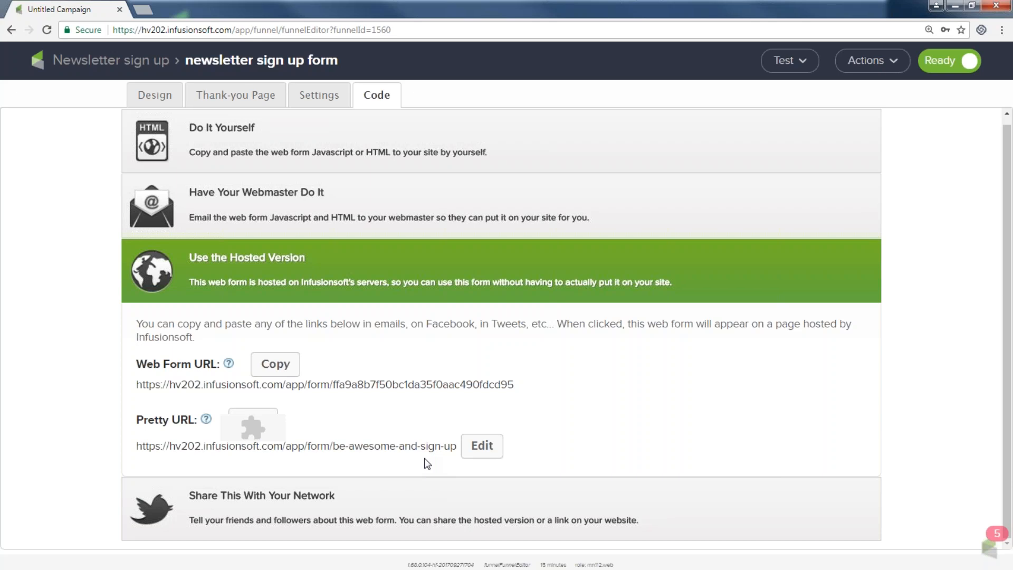
# Step: Show the social sharing options with Facebook and Twitter unticked, then return to the campaign canvas
pyautogui.click(325, 502)
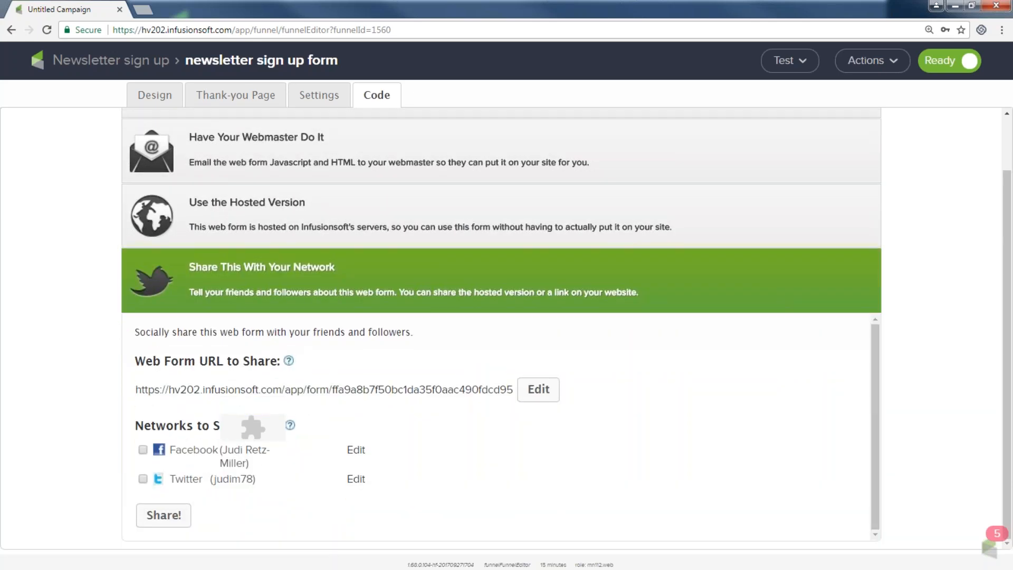
pyautogui.click(143, 450)
pyautogui.click(142, 450)
pyautogui.click(143, 479)
pyautogui.scroll(1, 52, 453)
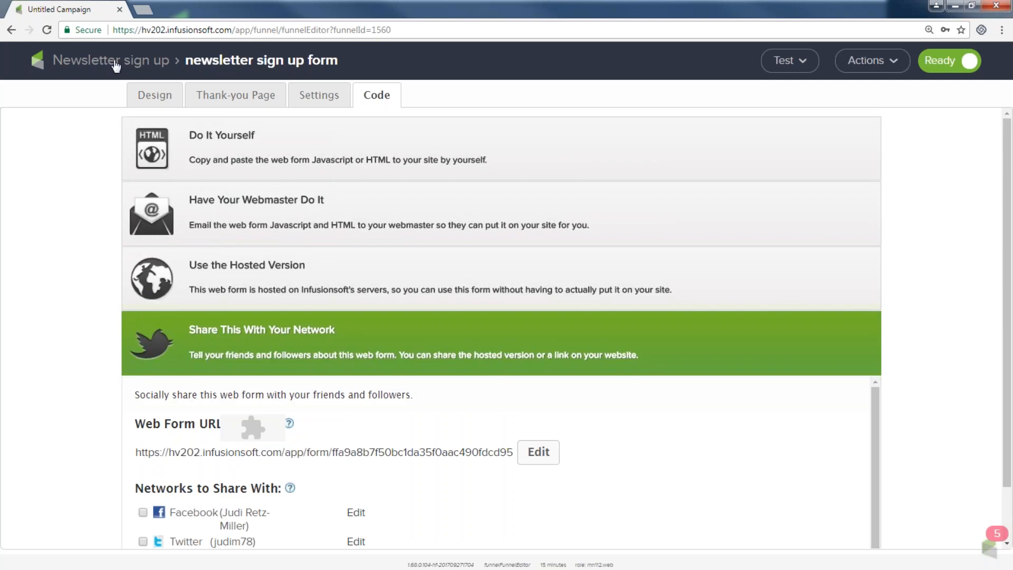
pyautogui.click(113, 61)
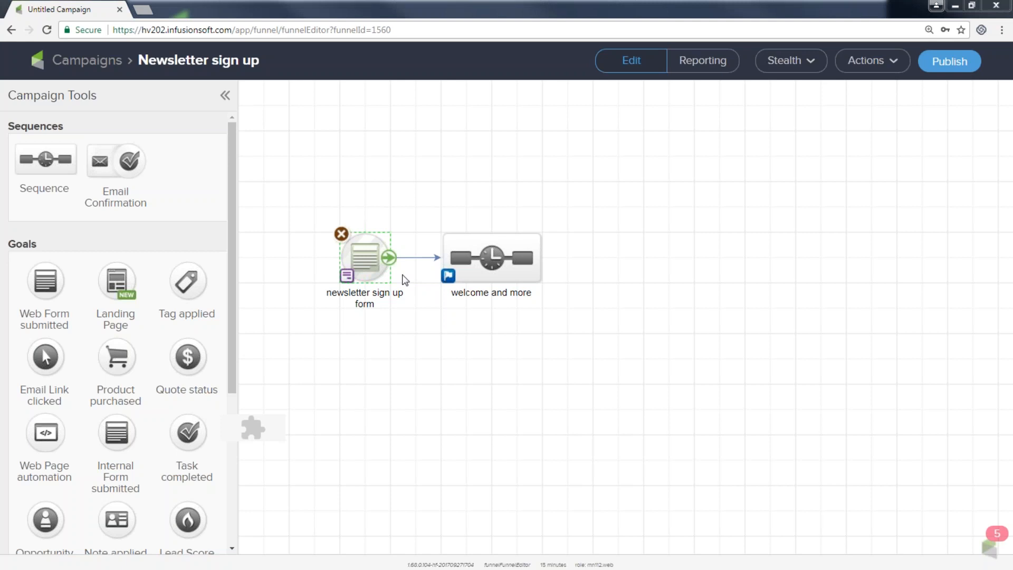
# Step: Allow Flash to run on the page and open the 'welcome and more' sequence editor
pyautogui.moveTo(415, 187); pyautogui.dragTo(571, 331)
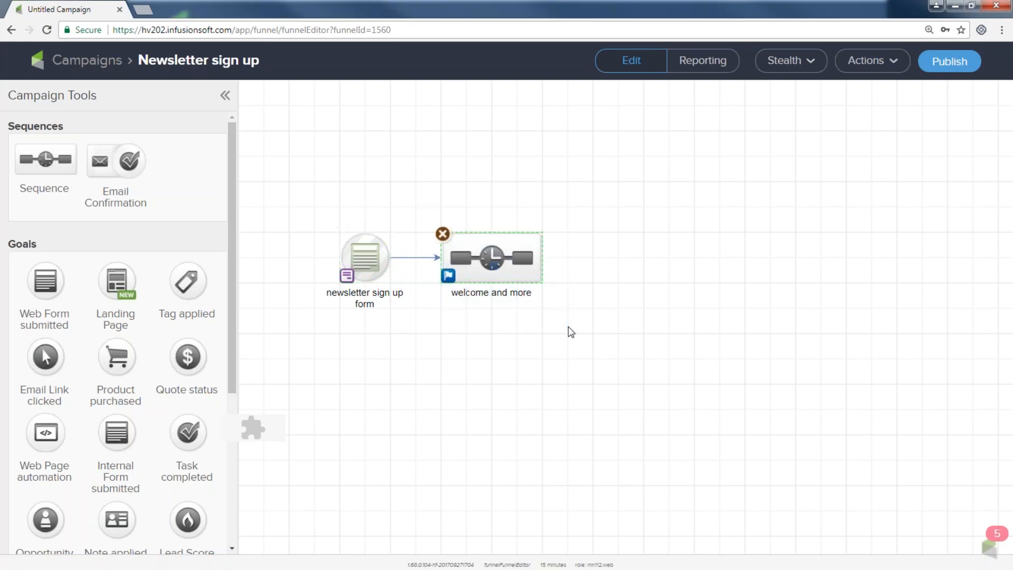
pyautogui.doubleClick(491, 259)
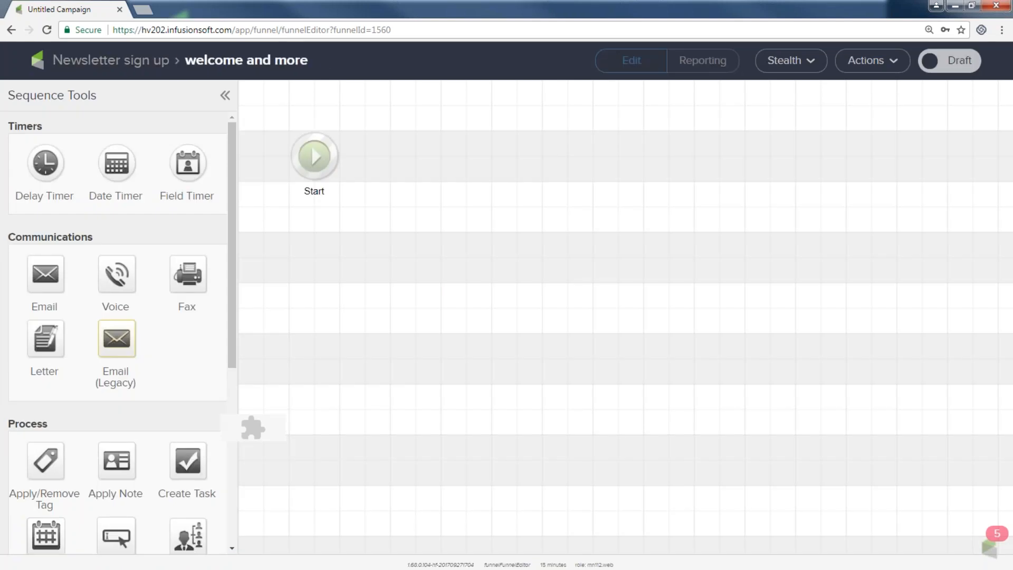
pyautogui.hotkey('ctrl', '-')
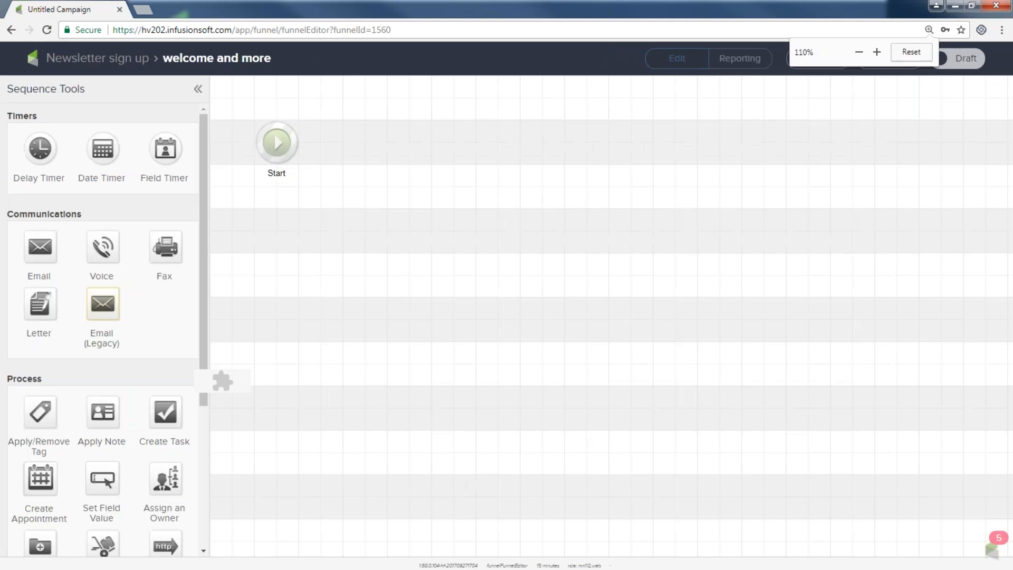
pyautogui.rightClick(227, 381)
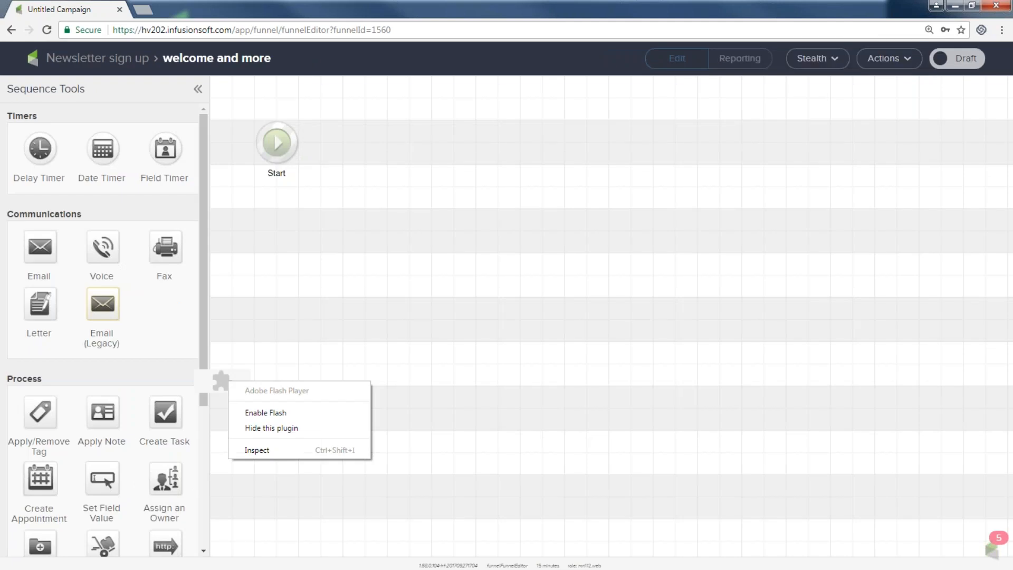
pyautogui.click(253, 413)
pyautogui.click(177, 103)
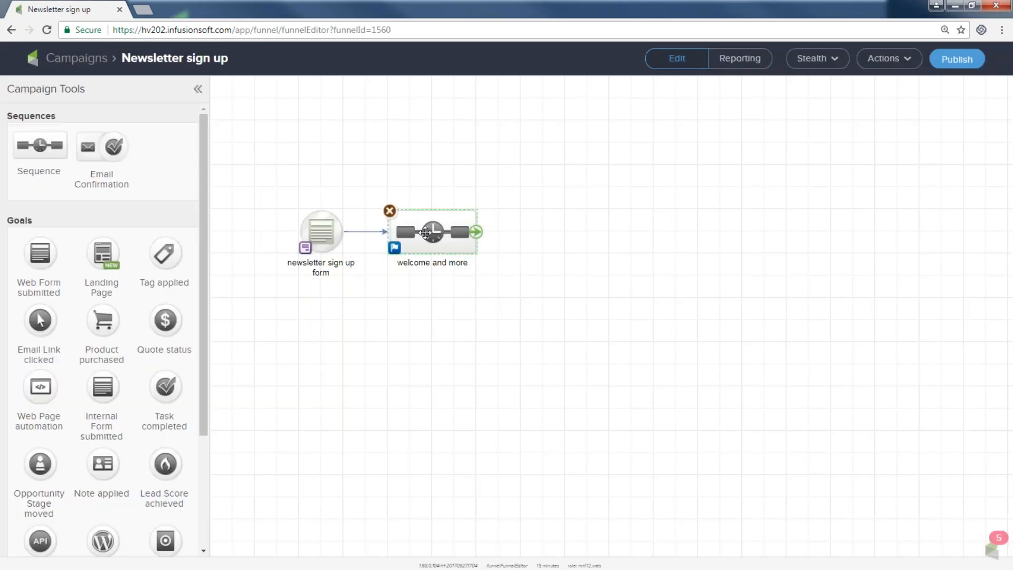
pyautogui.doubleClick(426, 232)
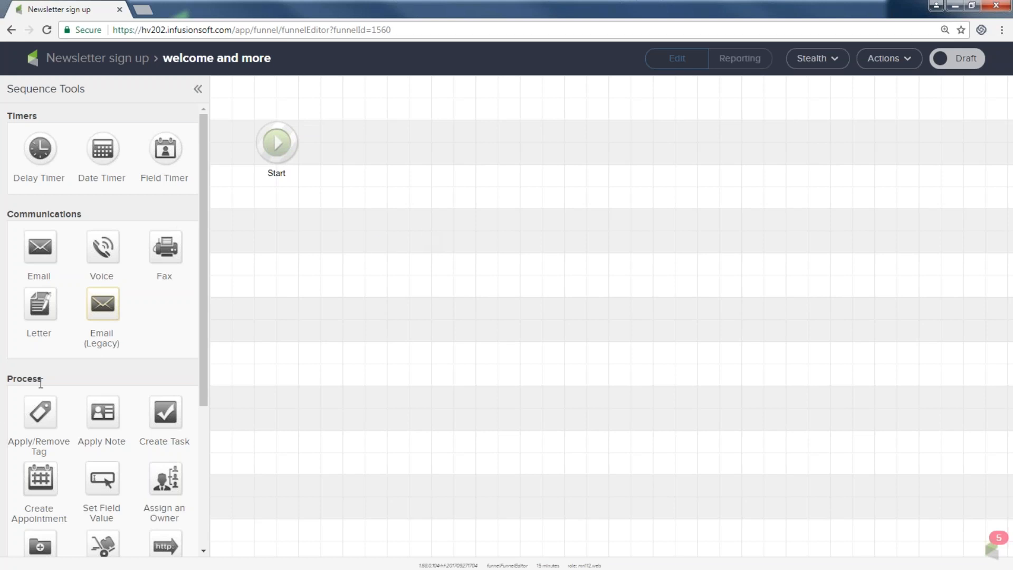
# Step: Place an Apply/Remove Tag step, connect Start to it, and open its Configure Tag dialog
pyautogui.moveTo(40, 381); pyautogui.dragTo(6, 379)
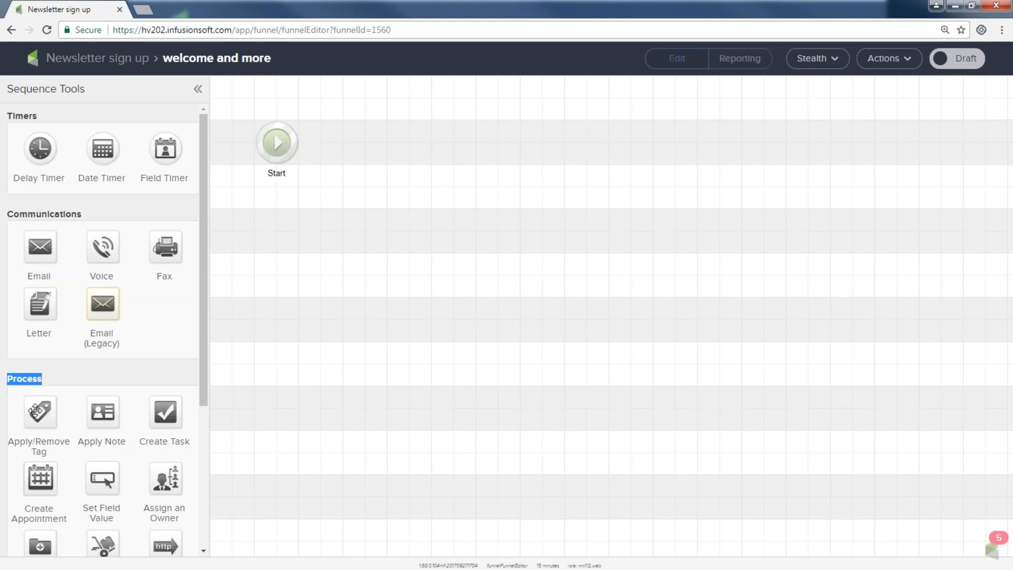
pyautogui.moveTo(37, 412); pyautogui.dragTo(366, 142)
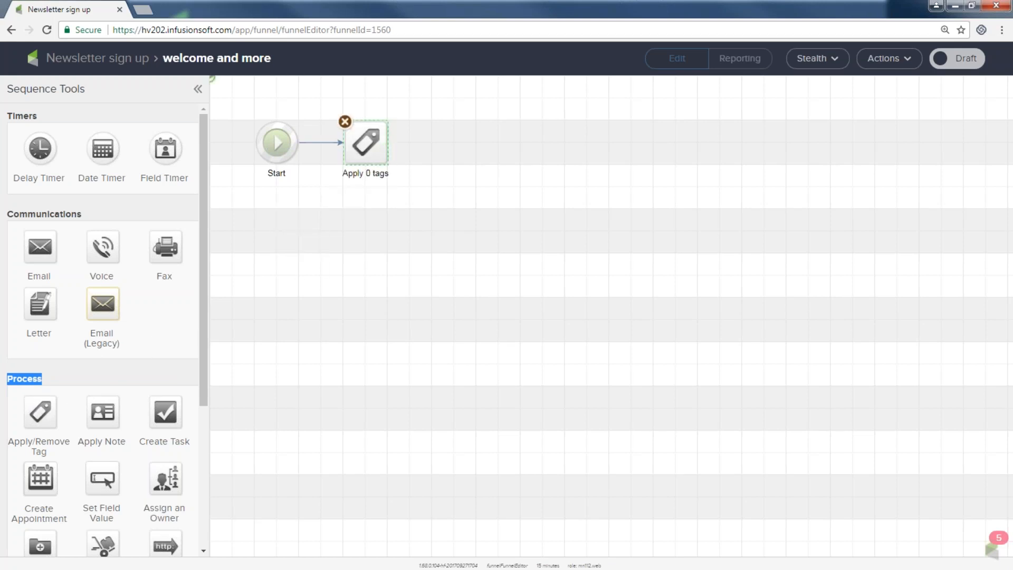
pyautogui.click(317, 144)
pyautogui.moveTo(297, 142)
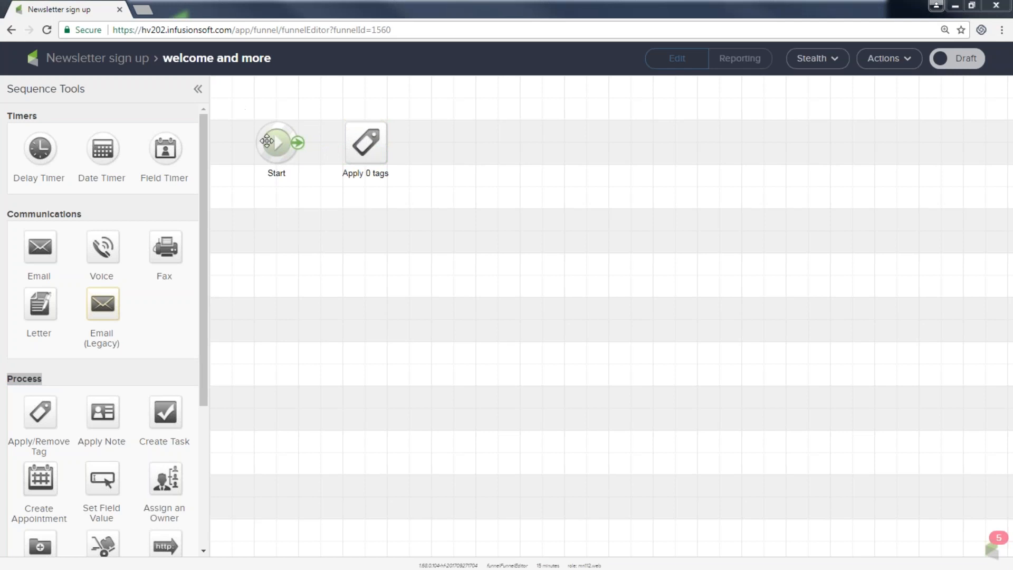
pyautogui.moveTo(290, 142); pyautogui.dragTo(364, 153)
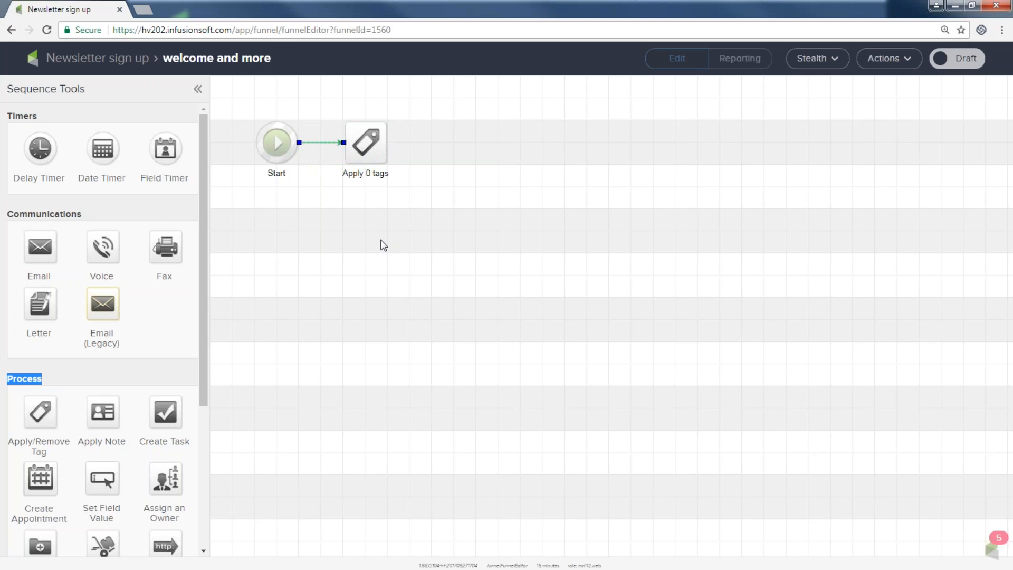
pyautogui.doubleClick(366, 143)
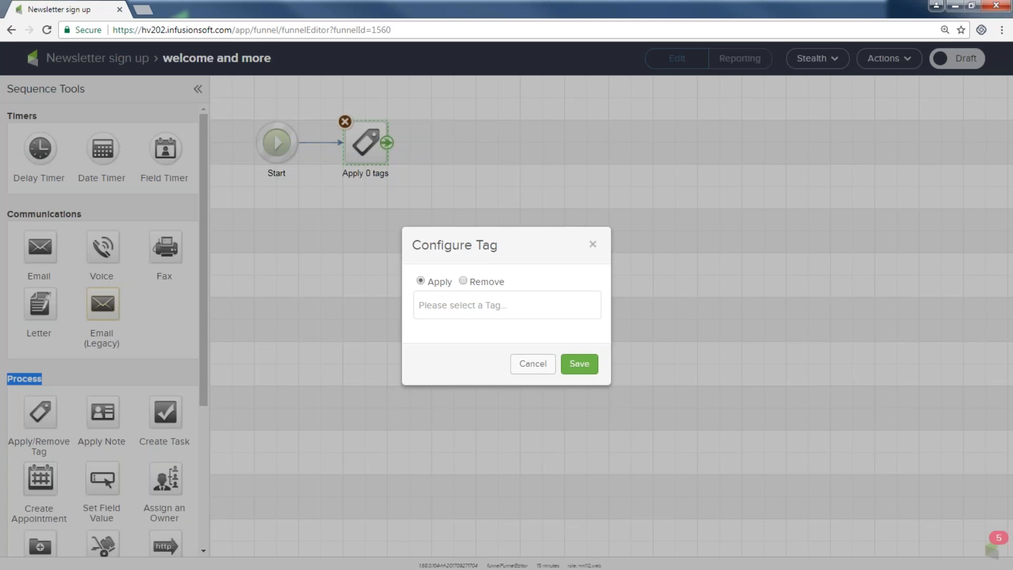
# Step: Create the 'Awesome NL list' tag under Prospect Tags and save the tag step
pyautogui.click(464, 309)
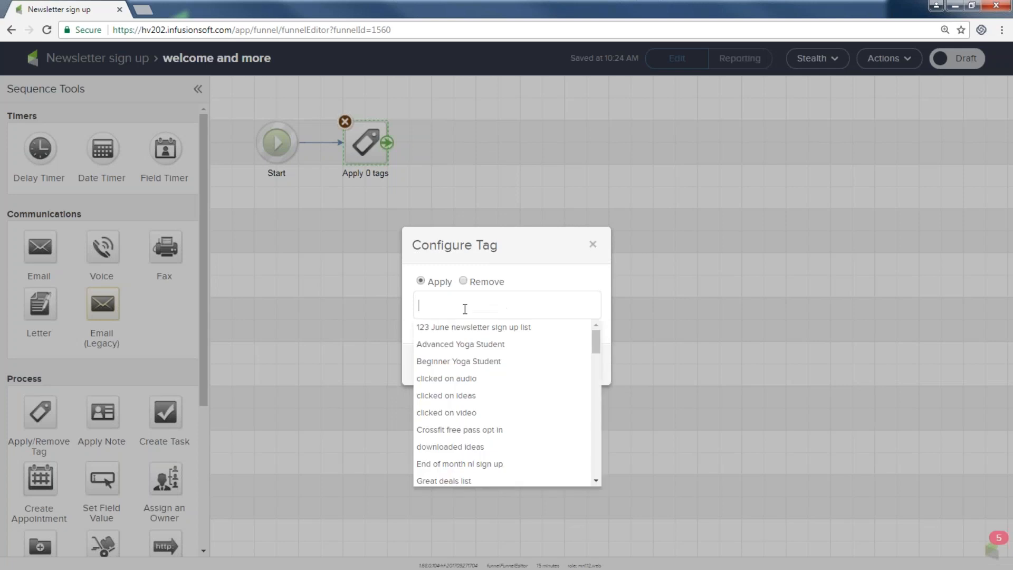
pyautogui.write('nl')
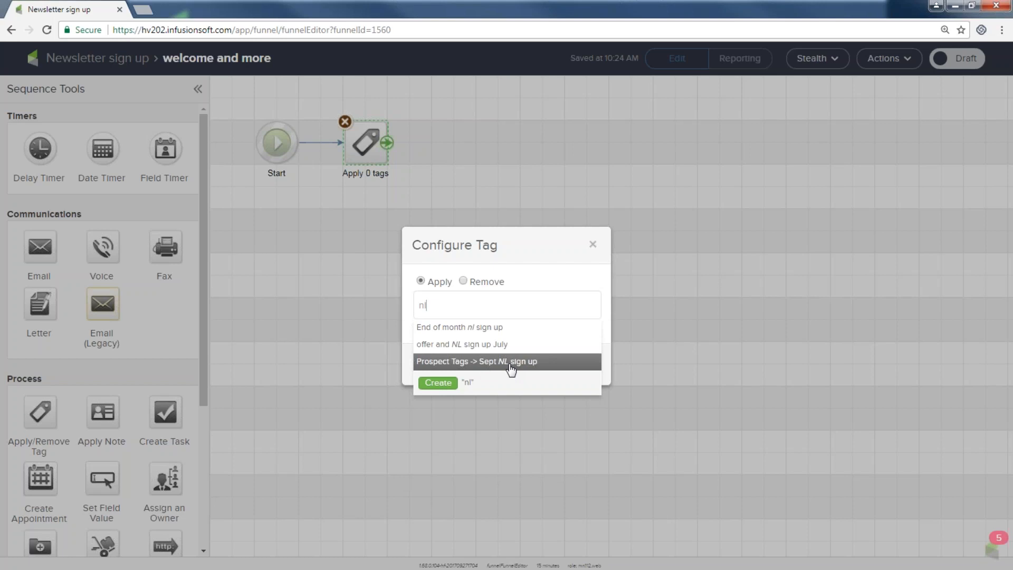
pyautogui.press('BackSpace')
pyautogui.press('BackSpace')
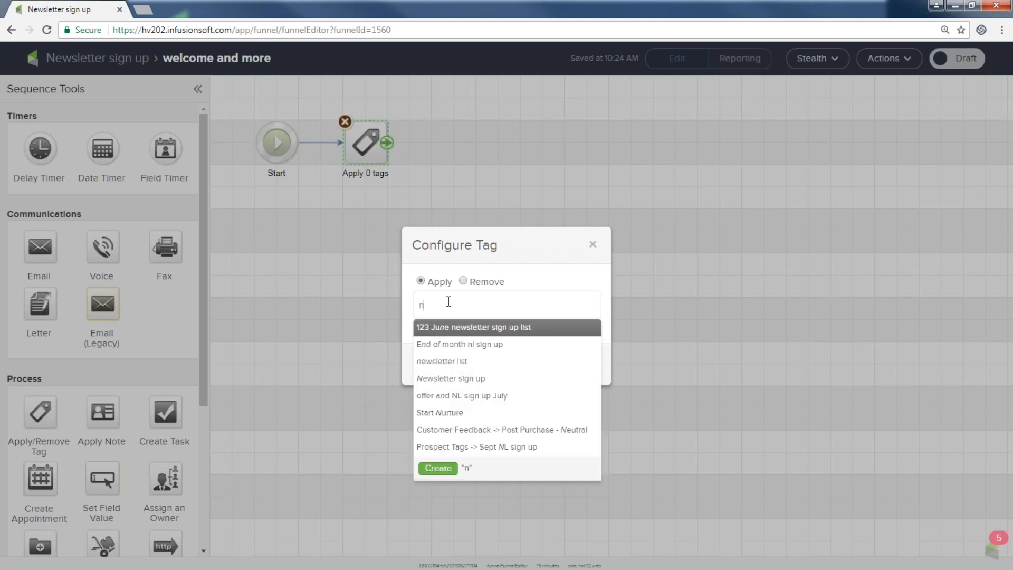
pyautogui.write('Awesome NL list')
pyautogui.click(437, 331)
pyautogui.click(590, 346)
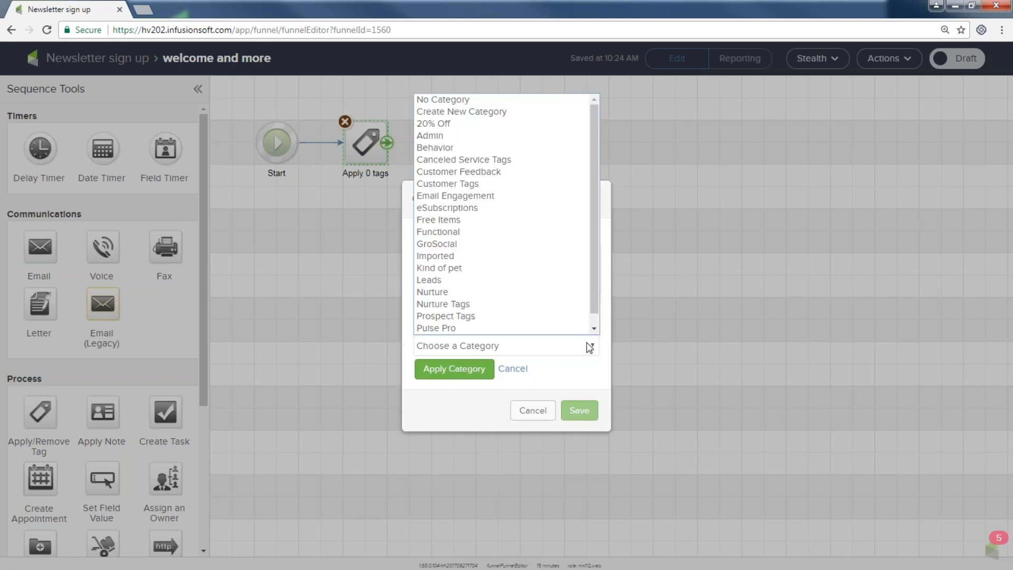
pyautogui.click(517, 316)
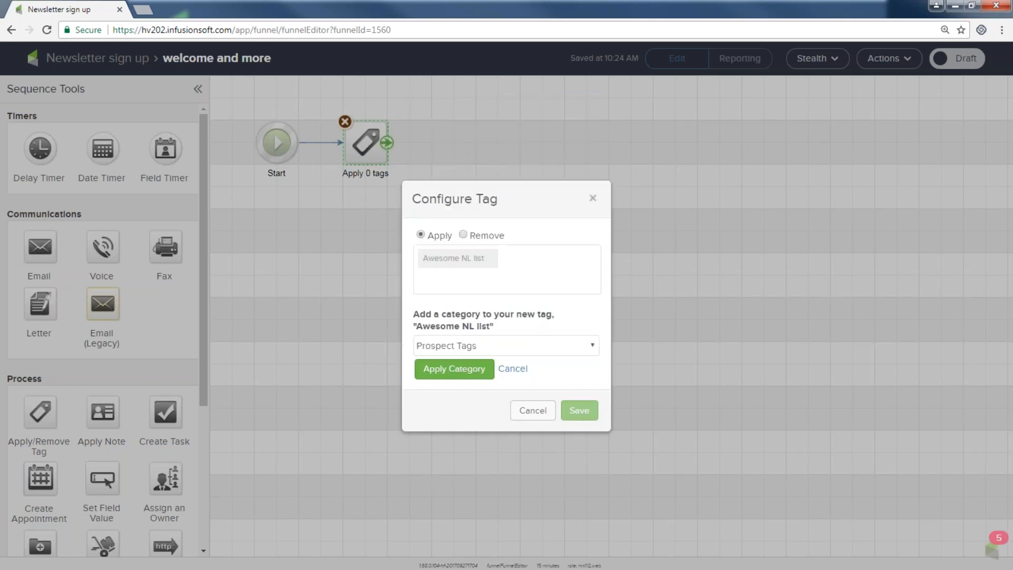
pyautogui.click(454, 368)
pyautogui.click(580, 376)
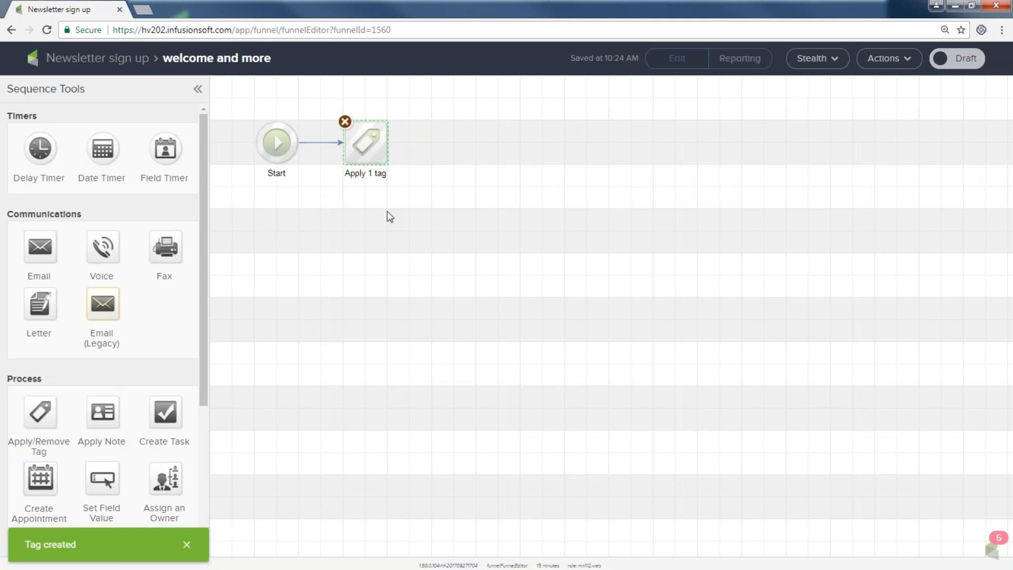
# Step: Add 'website opt in' as a second tag on the tag step and save it
pyautogui.doubleClick(370, 141)
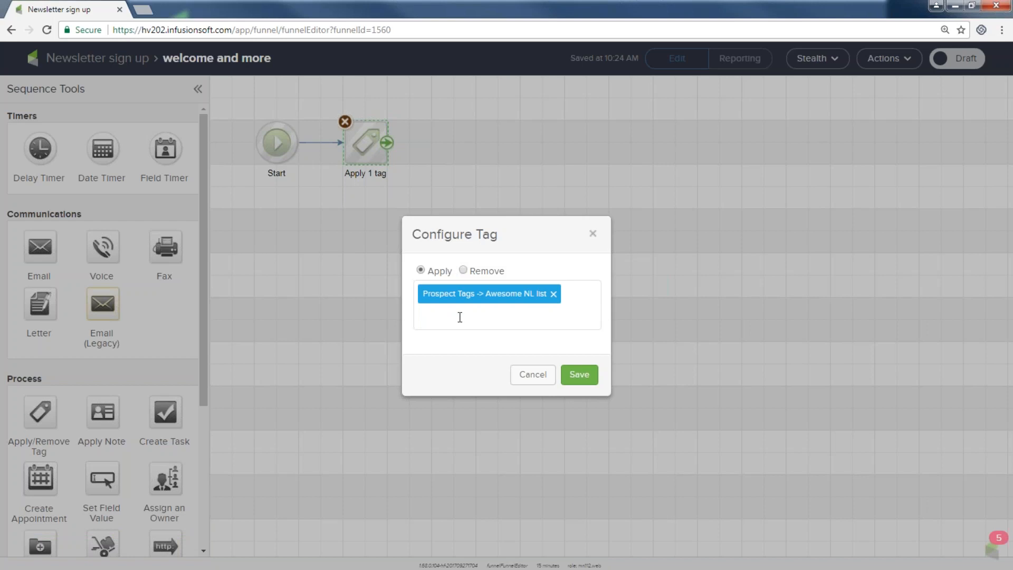
pyautogui.write('web')
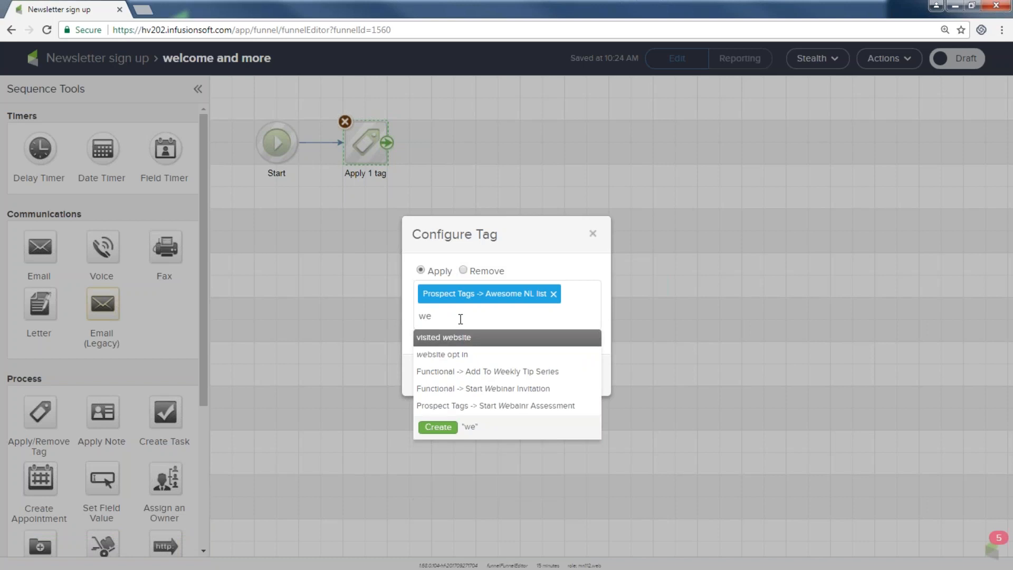
pyautogui.click(460, 348)
pyautogui.click(580, 386)
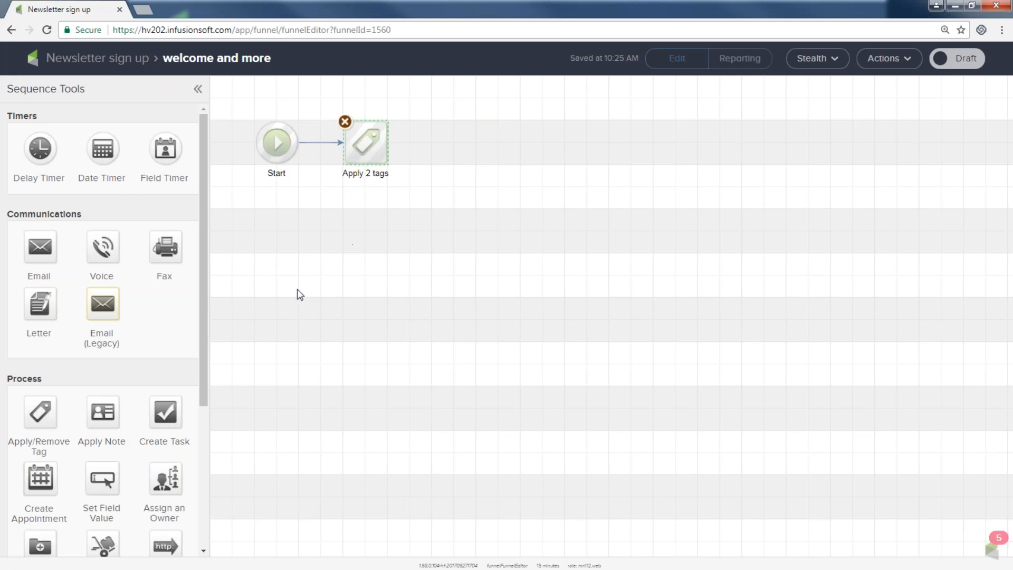
# Step: Place an email step named 'Welcome email 1' after the tag step and open its template gallery
pyautogui.moveTo(105, 219); pyautogui.dragTo(13, 214)
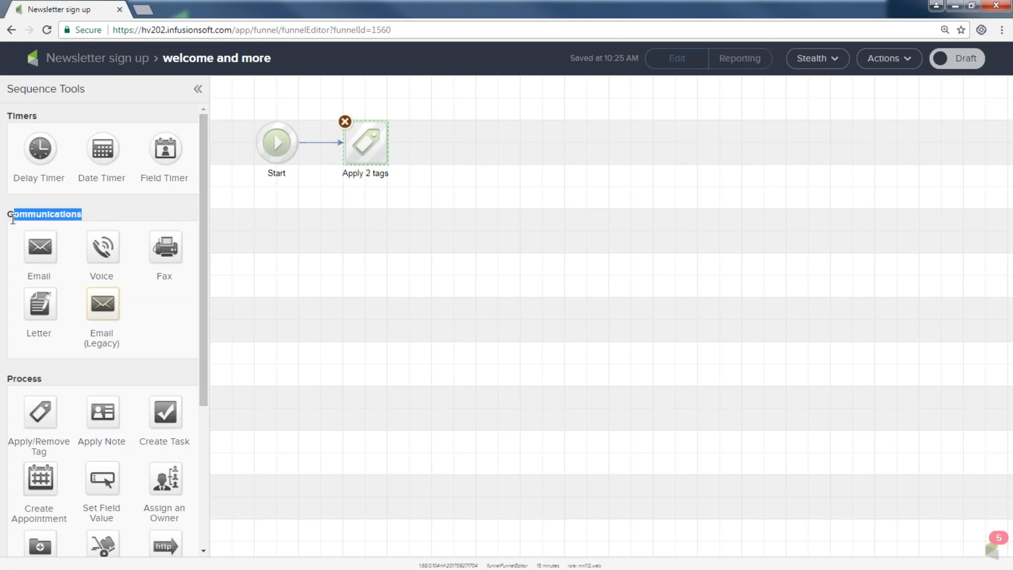
pyautogui.moveTo(40, 247); pyautogui.dragTo(447, 145)
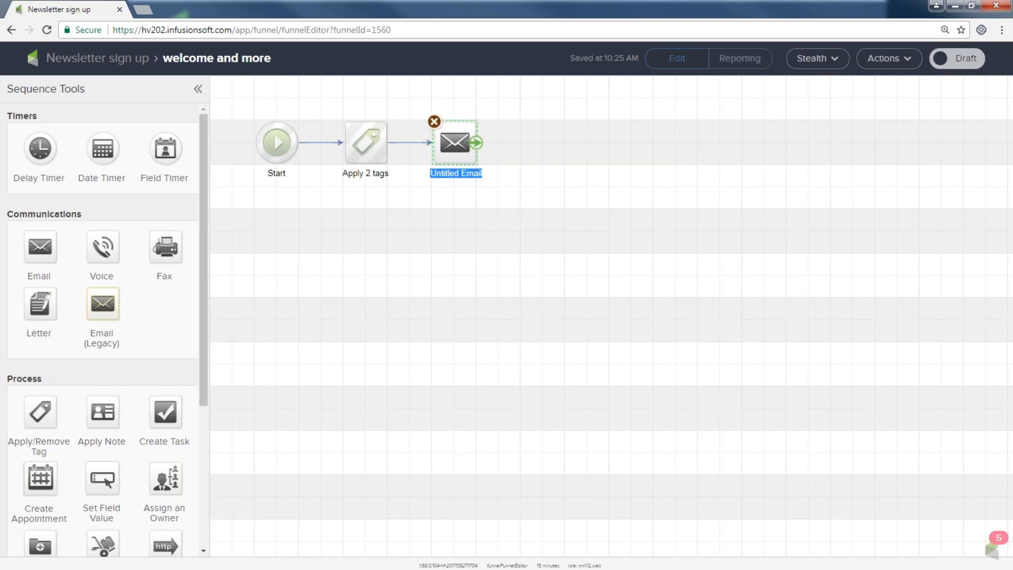
pyautogui.write('Welcome email 1')
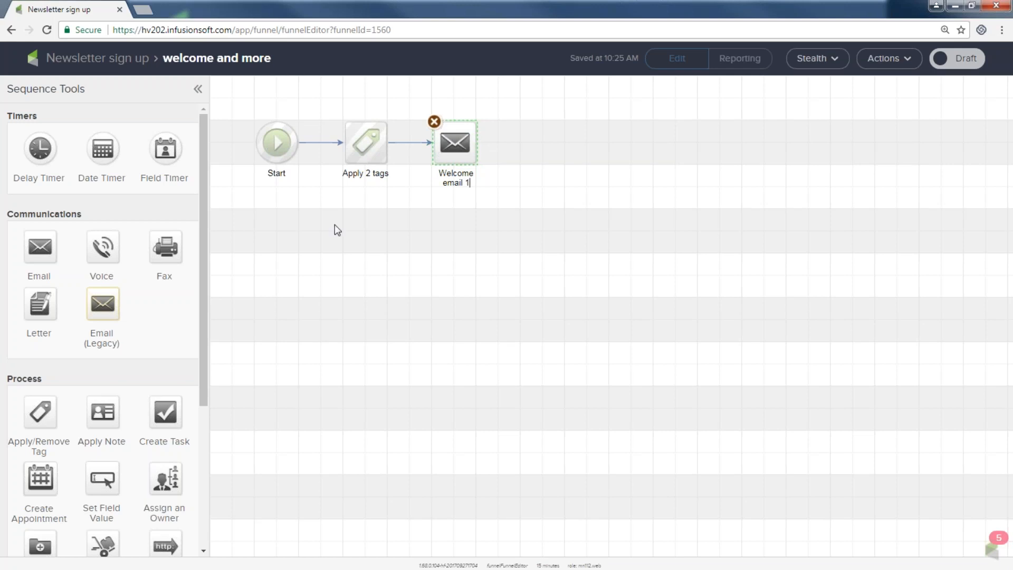
pyautogui.doubleClick(455, 142)
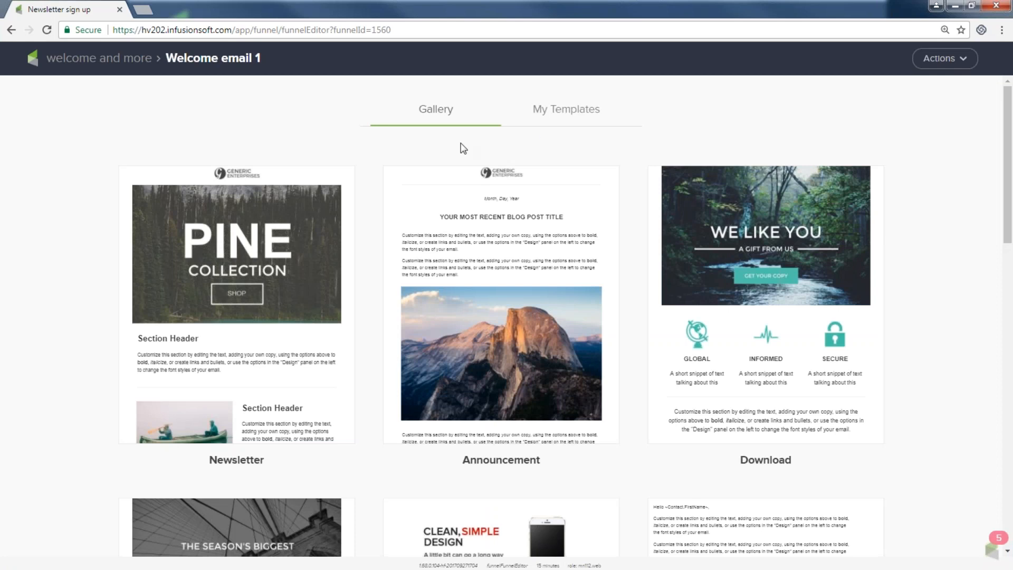
# Step: Apply the saved Testimonial template from My Templates to Welcome email 1
pyautogui.click(553, 109)
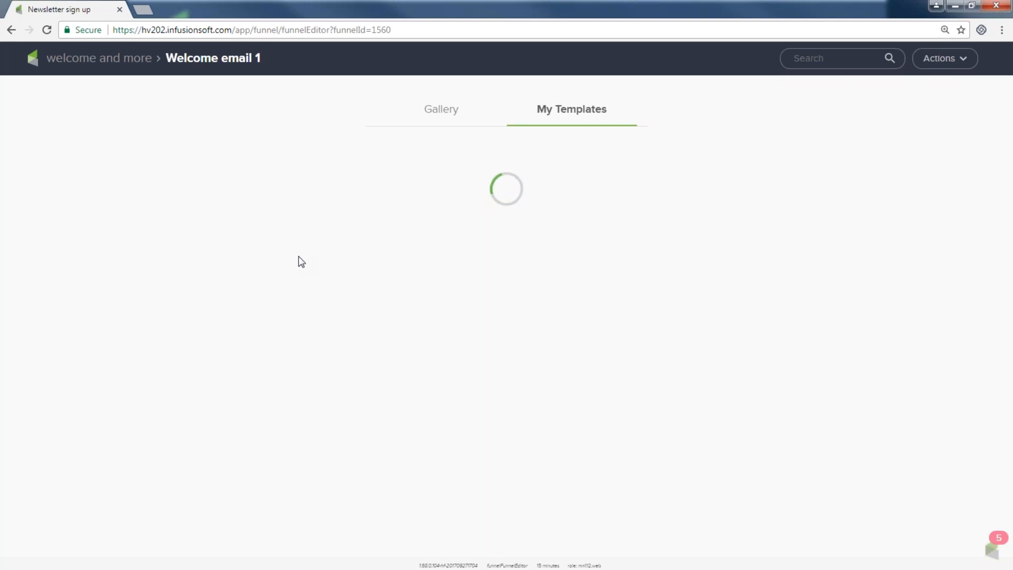
pyautogui.scroll(-4, 780, 313)
pyautogui.scroll(-5, 777, 307)
pyautogui.scroll(9, 524, 253)
pyautogui.scroll(-20, 379, 353)
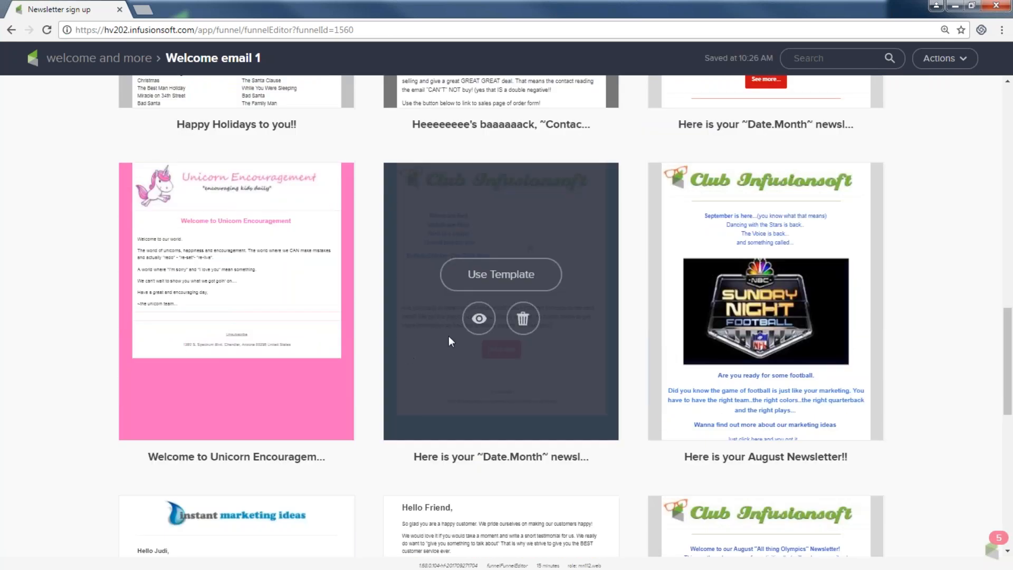
pyautogui.scroll(-8, 468, 345)
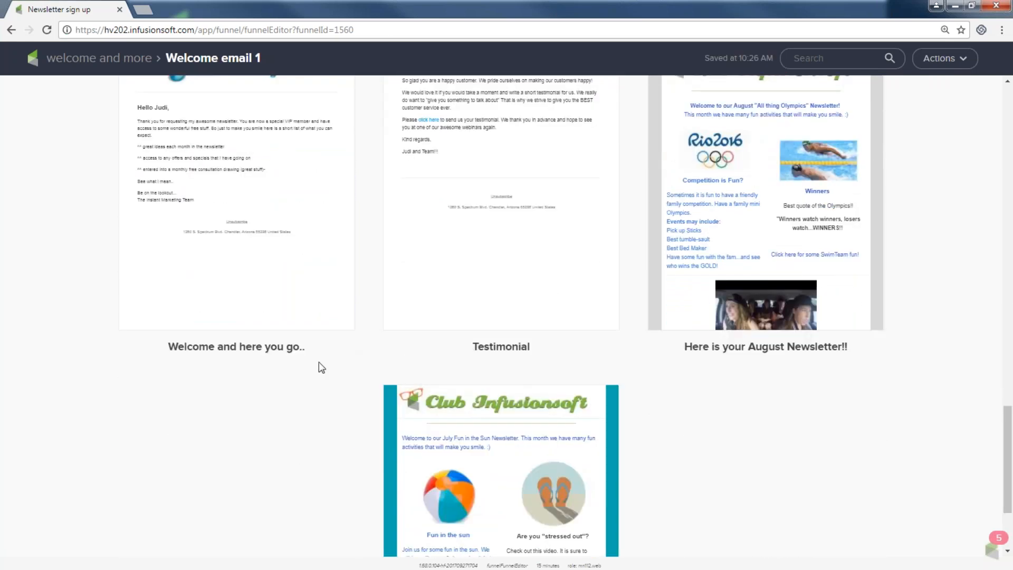
pyautogui.scroll(-1, 259, 369)
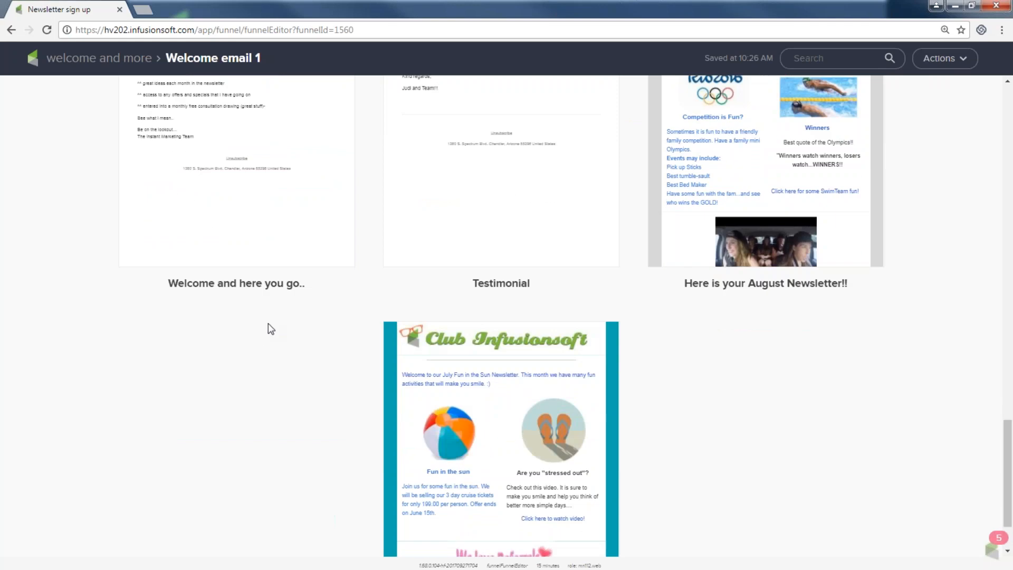
pyautogui.scroll(2, 268, 324)
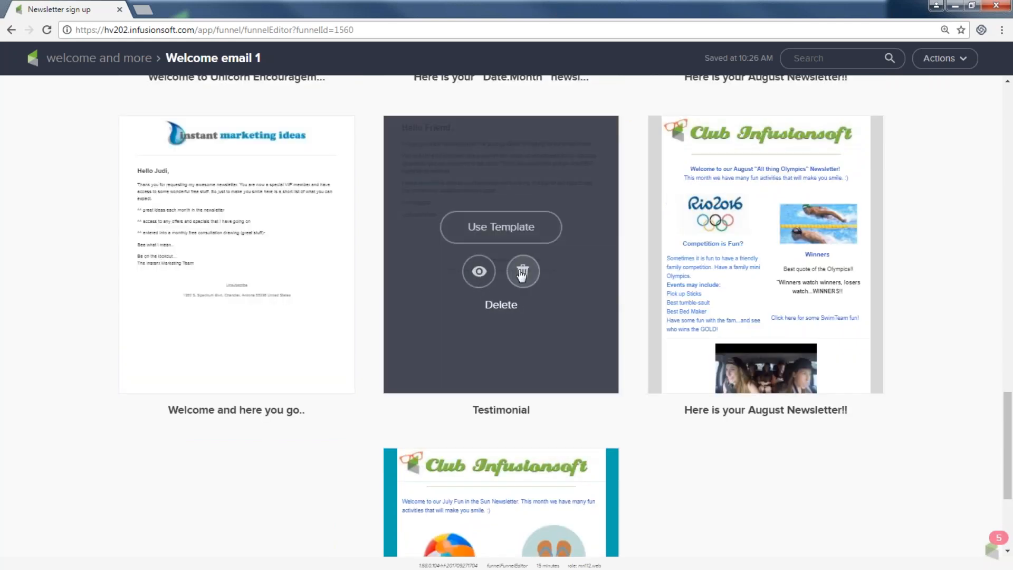
pyautogui.click(505, 229)
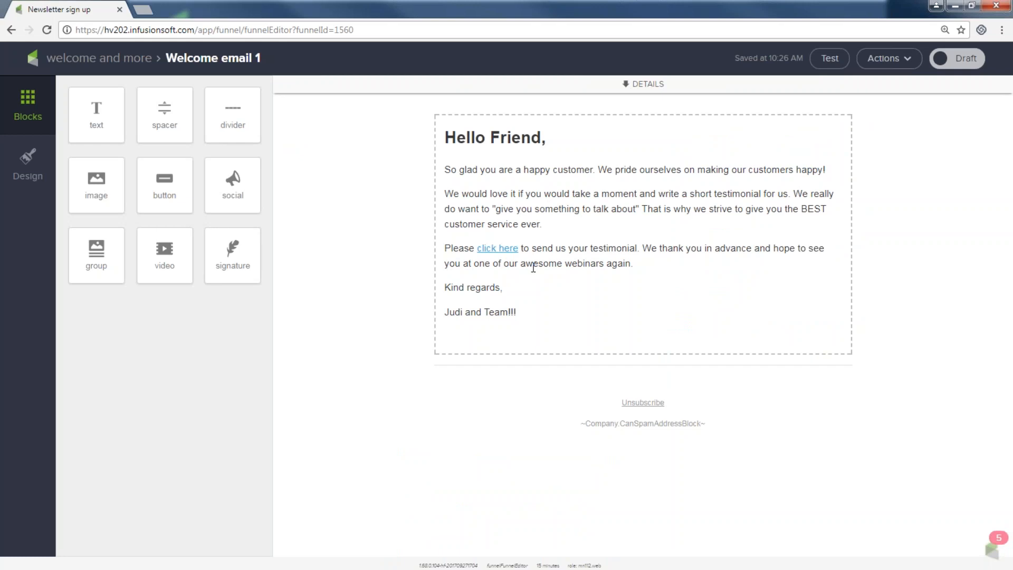
# Step: Insert the Infusionsoft logo image at the top of Welcome email 1, mark it Ready, and go back
pyautogui.moveTo(95, 182); pyautogui.dragTo(559, 121)
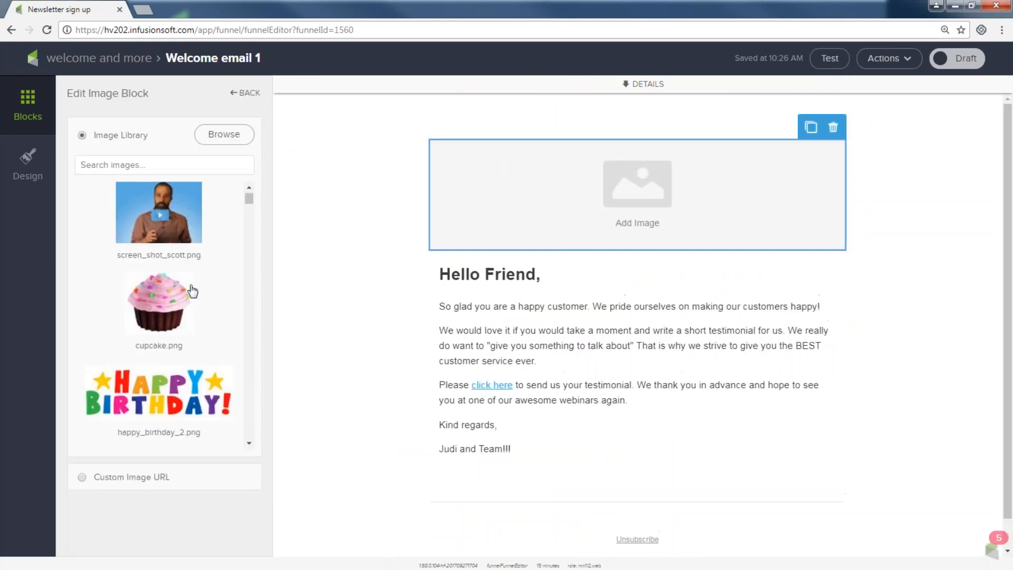
pyautogui.scroll(-5, 192, 295)
pyautogui.click(191, 329)
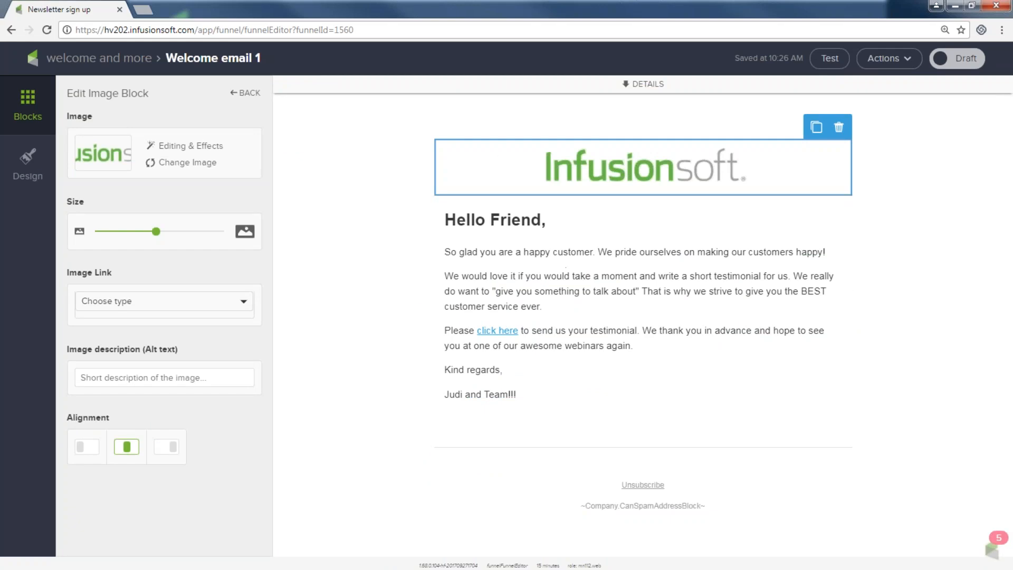
pyautogui.click(956, 61)
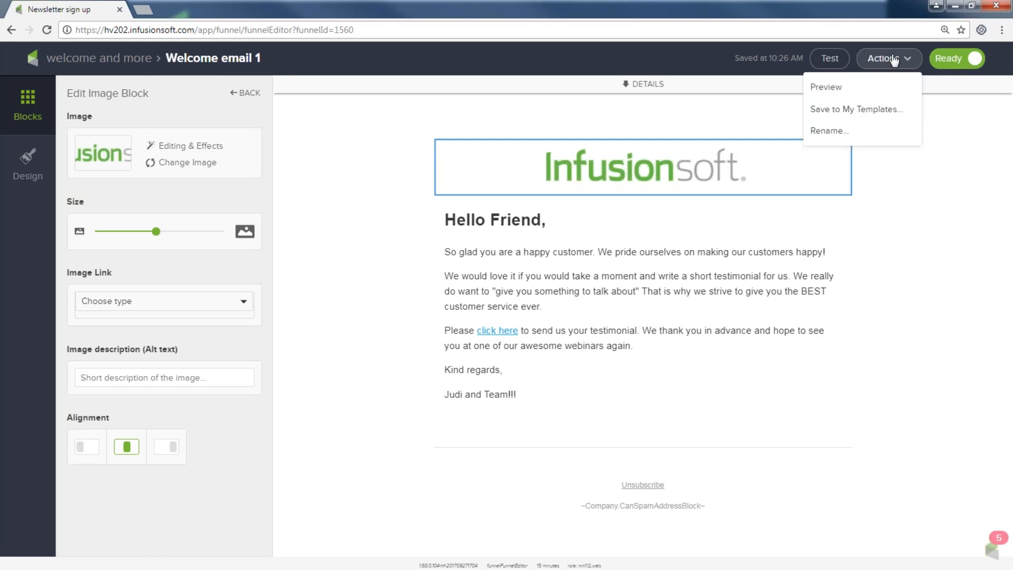
pyautogui.click(117, 61)
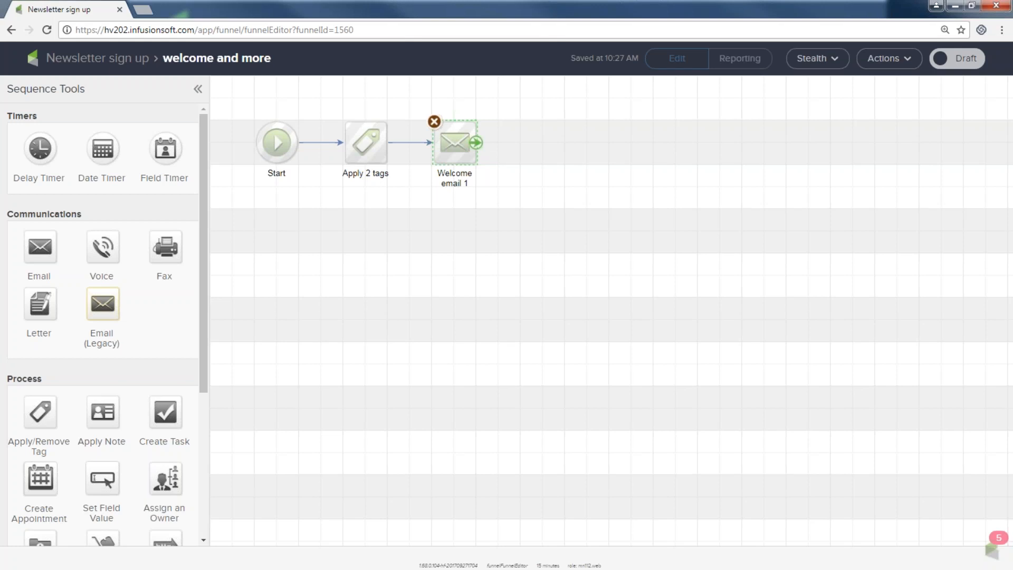
# Step: Add a delay timer after Welcome email 1: wait 3 days, then weekdays at 8:00 AM
pyautogui.doubleClick(36, 115)
pyautogui.moveTo(38, 145); pyautogui.dragTo(532, 138)
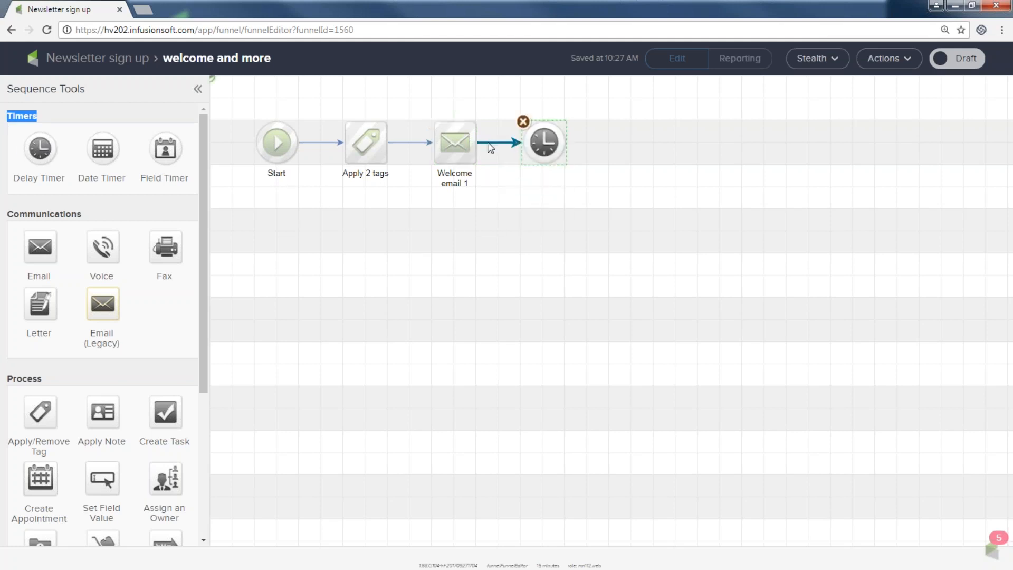
pyautogui.moveTo(542, 143)
pyautogui.doubleClick(542, 145)
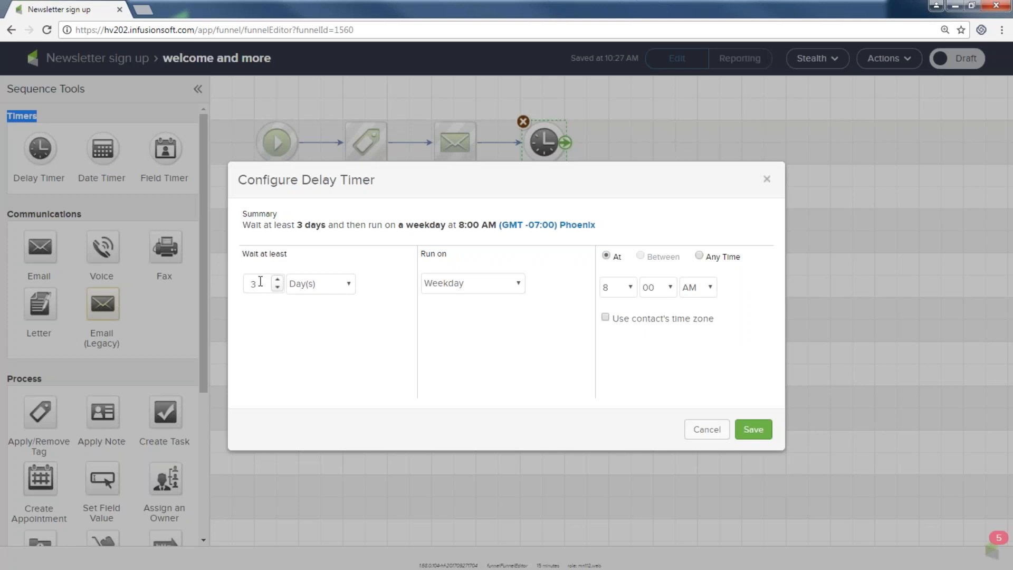
pyautogui.click(753, 428)
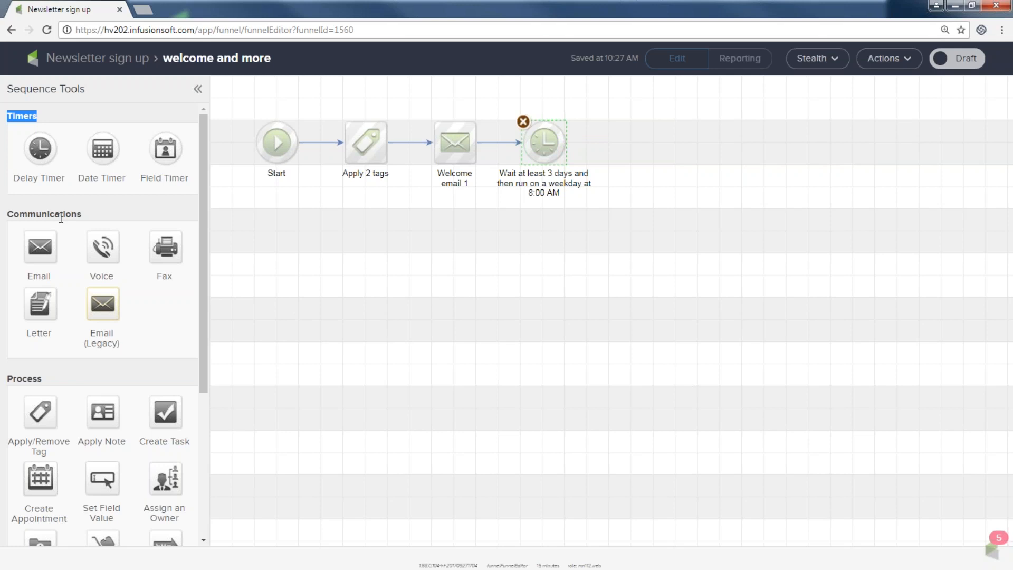
# Step: Switch to the Cisco Jabber contacts window and open its chat status choices
pyautogui.hotkey('alt', 'Tab')
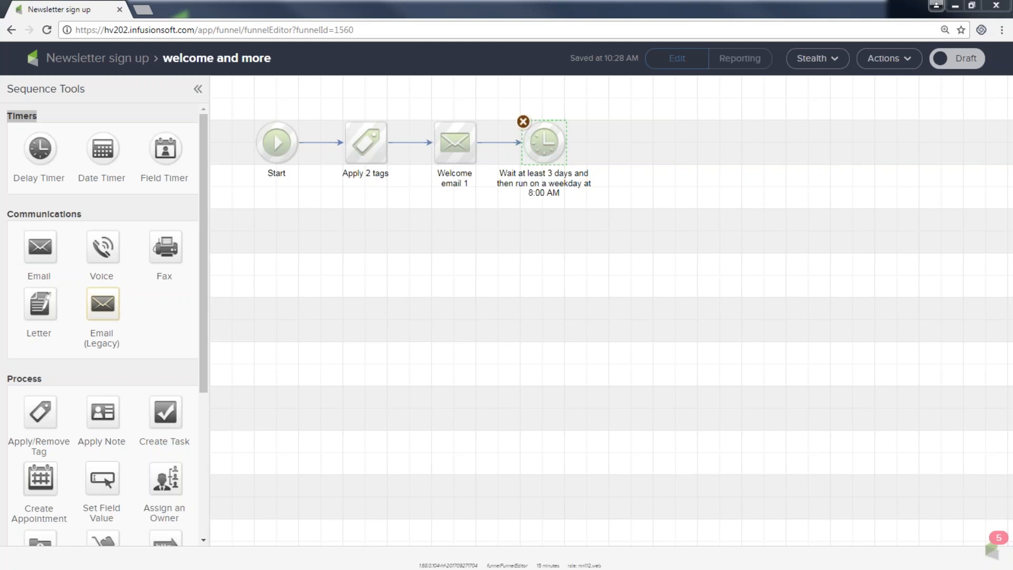
pyautogui.hotkey('alt', 'Tab')
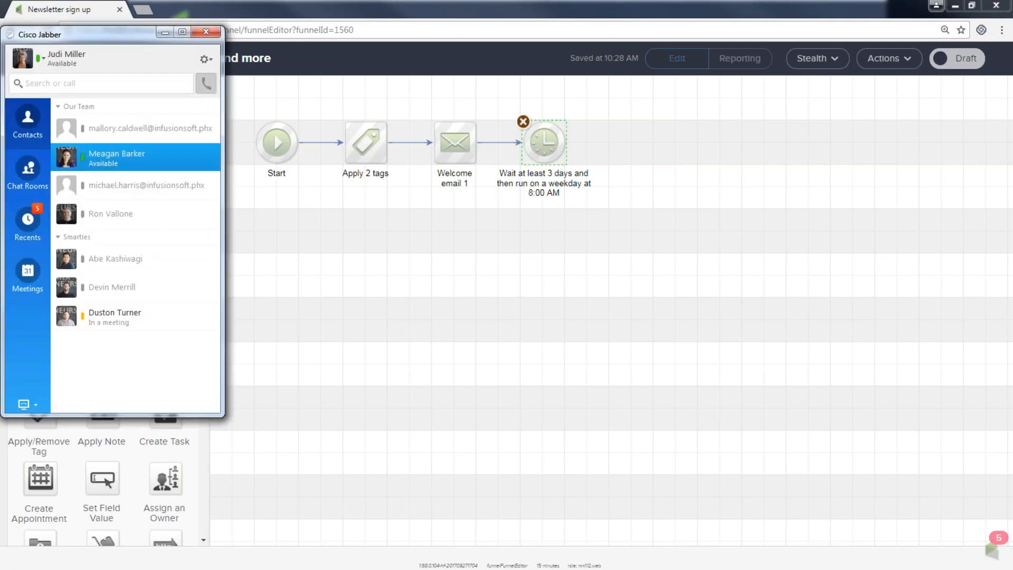
pyautogui.click(42, 56)
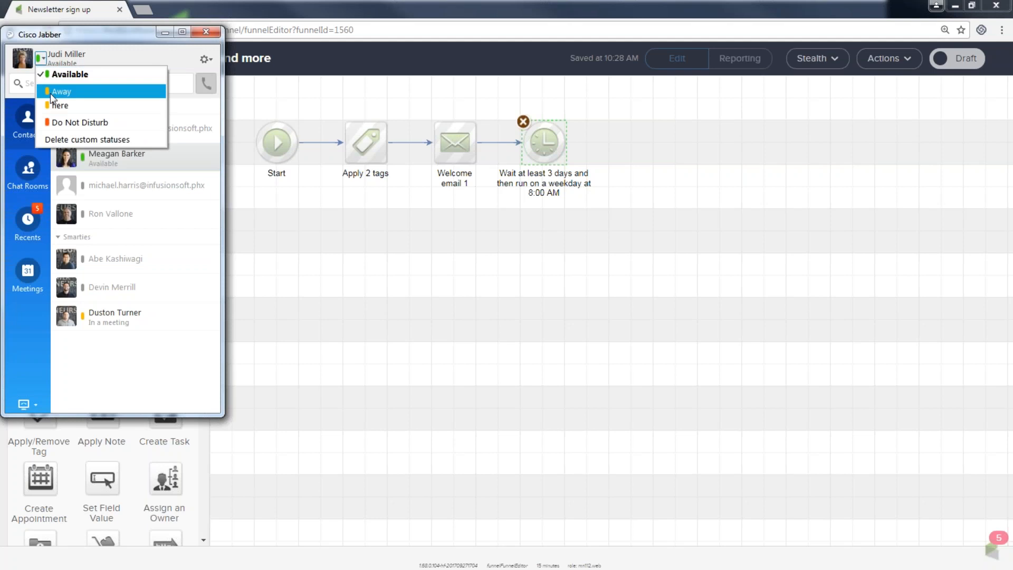
# Step: Set Cisco Jabber's status to Do Not Disturb and minimize its window
pyautogui.click(56, 120)
pyautogui.click(164, 33)
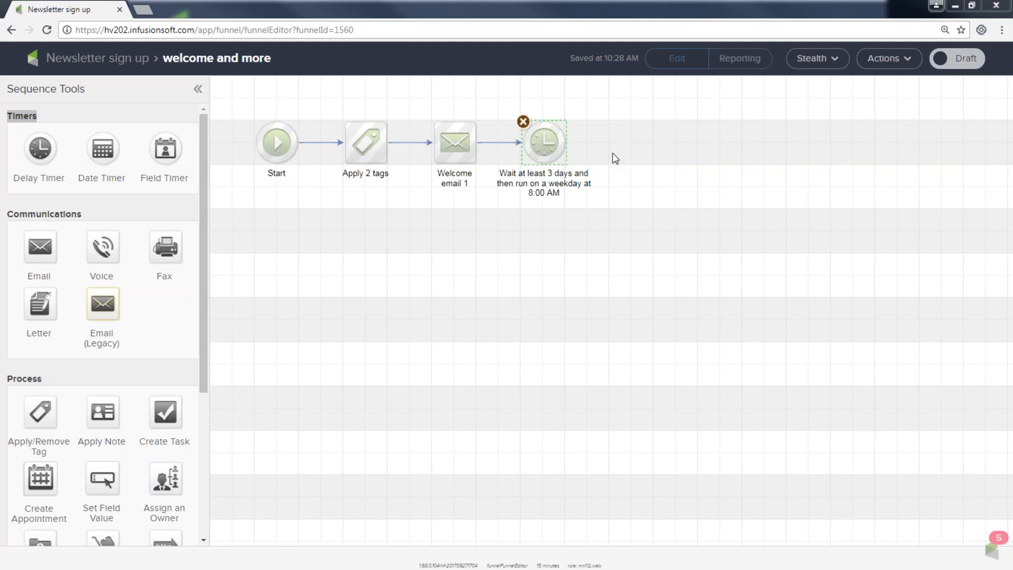
# Step: Duplicate Welcome email 1, link it after the delay timer, and rename it 'more stuff email 2'
pyautogui.moveTo(445, 152)
pyautogui.rightClick(445, 143)
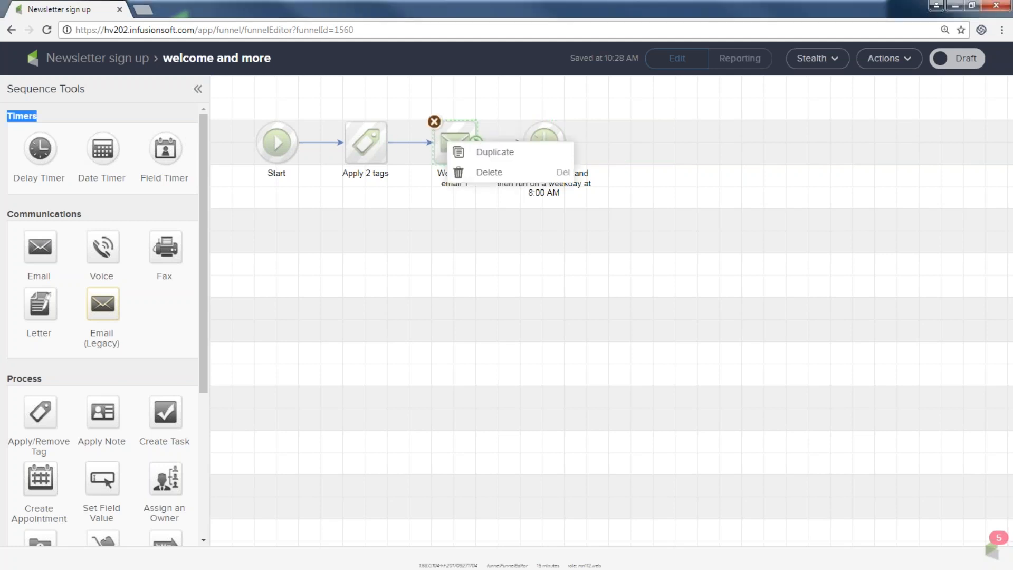
pyautogui.click(472, 153)
pyautogui.moveTo(464, 151); pyautogui.dragTo(675, 146)
pyautogui.moveTo(567, 143); pyautogui.dragTo(680, 145)
pyautogui.click(681, 176)
pyautogui.click(679, 178)
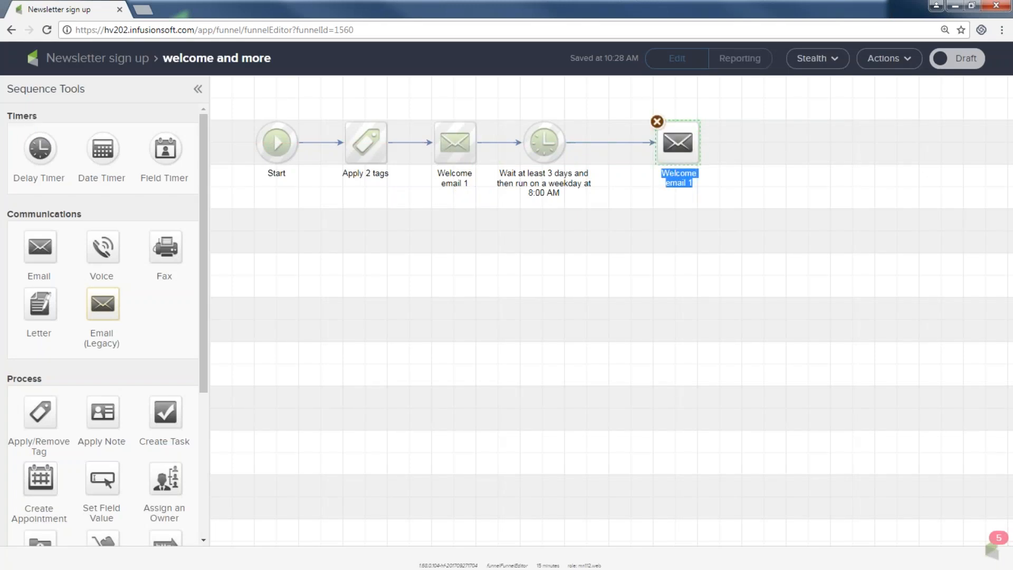
pyautogui.write('more stuff')
pyautogui.write('email 2')
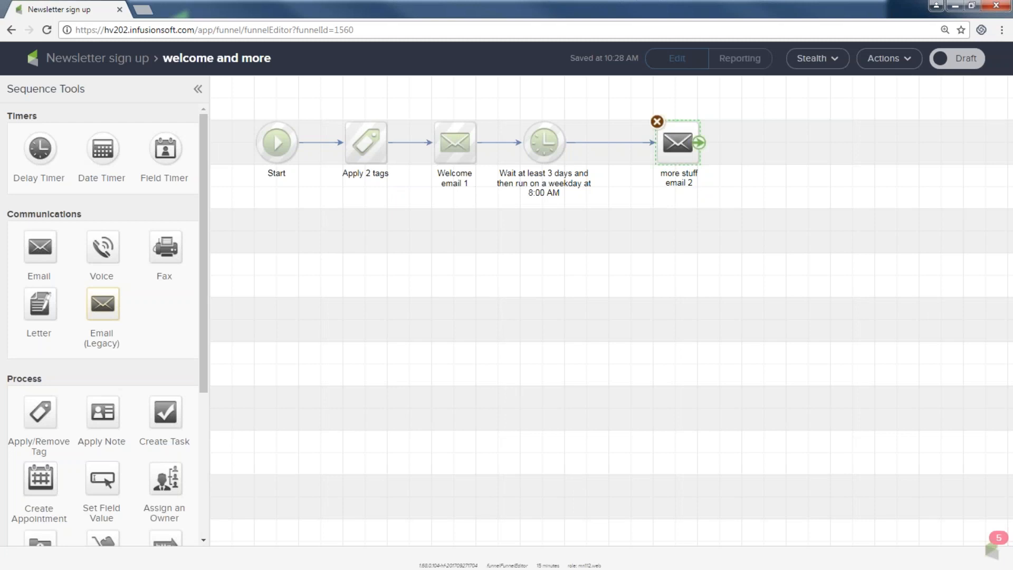
# Step: Change the email's greeting to 'Wow' and sign-off to 'Thanks for joining,', then mark it Ready
pyautogui.doubleClick(678, 144)
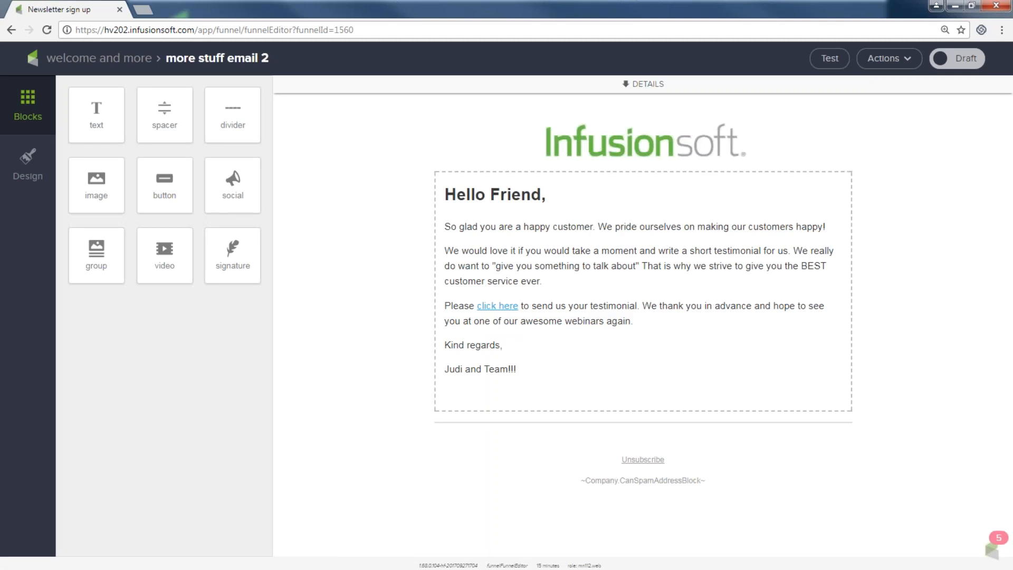
pyautogui.moveTo(541, 195); pyautogui.dragTo(422, 206)
pyautogui.write('Wow,')
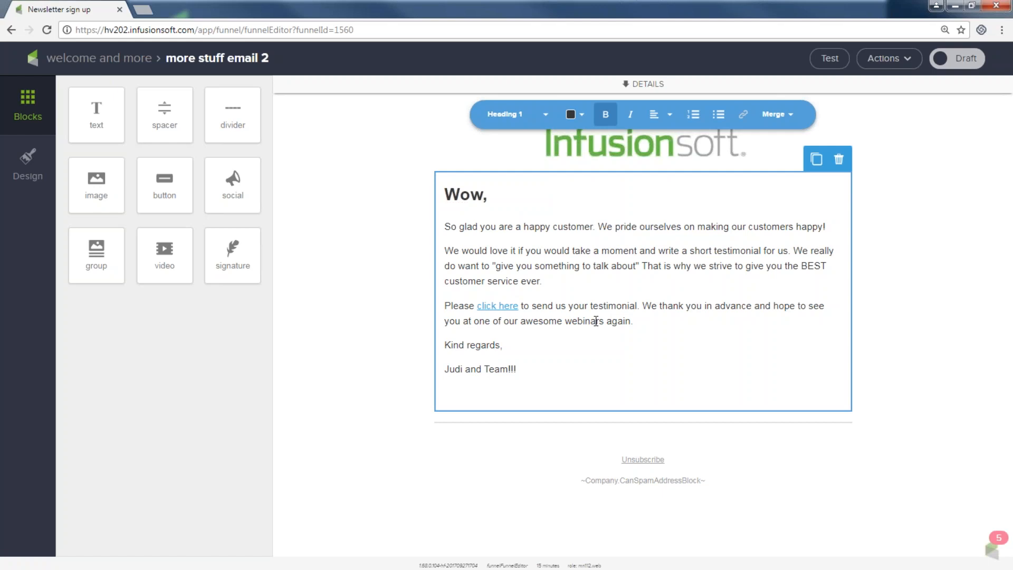
pyautogui.tripleClick(503, 345)
pyautogui.write('Thanks for joining')
pyautogui.press('BackSpace')
pyautogui.press('BackSpace')
pyautogui.press('BackSpace')
pyautogui.write('ing,')
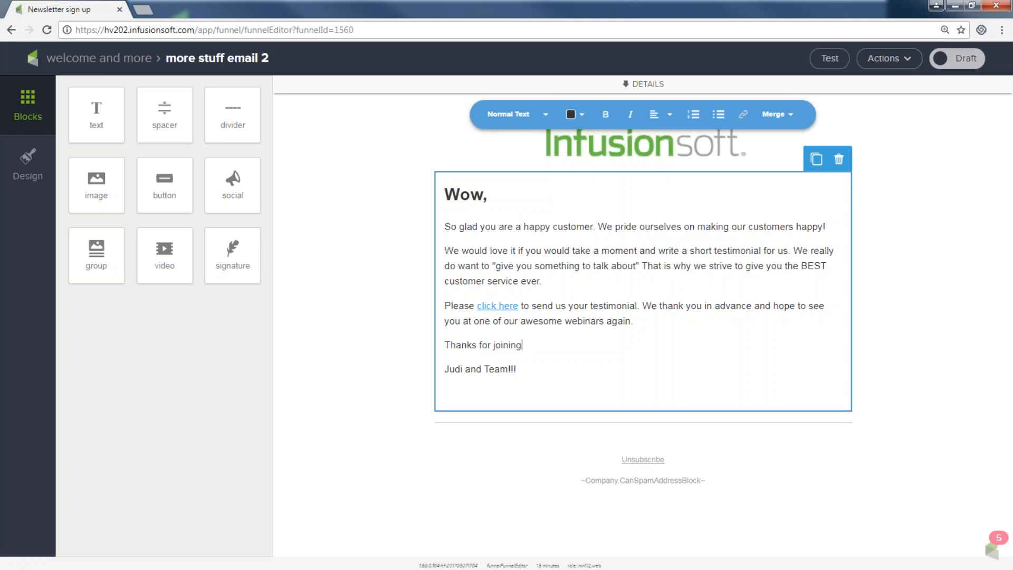
pyautogui.click(962, 60)
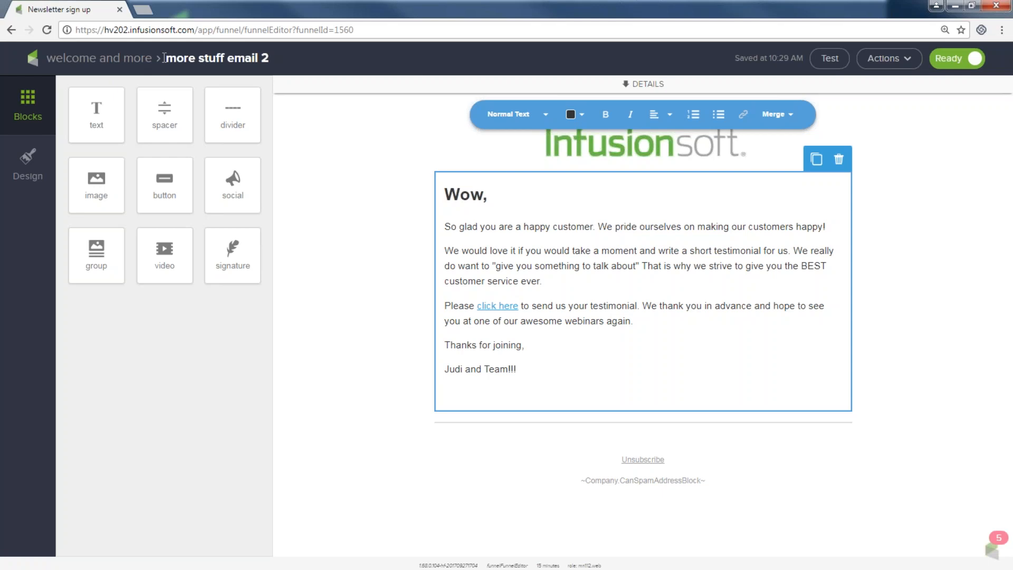
pyautogui.click(120, 64)
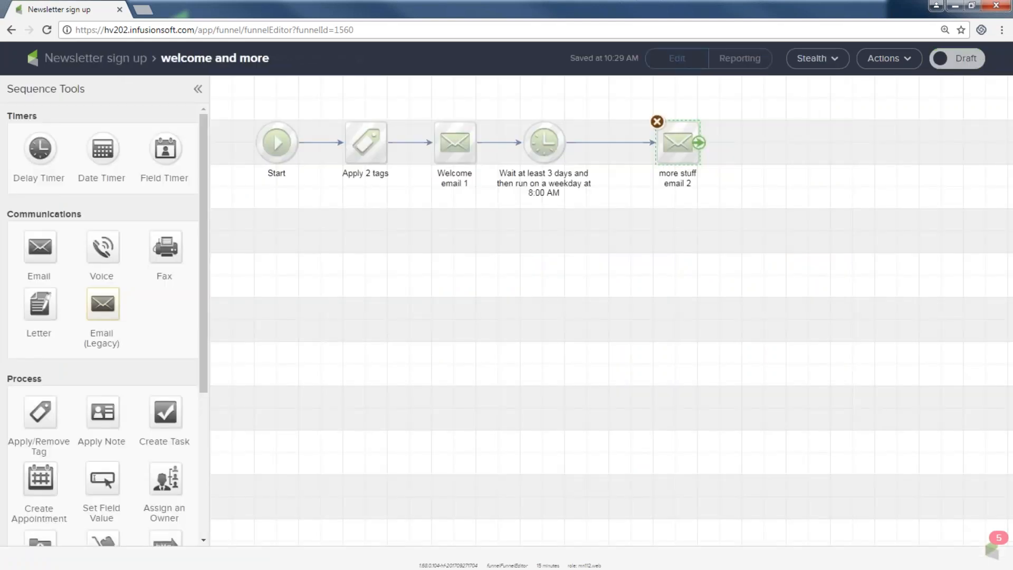
# Step: Add a timer waiting at least 5 days after more stuff email 2, then duplicate Welcome email 1
pyautogui.moveTo(671, 138); pyautogui.dragTo(648, 138)
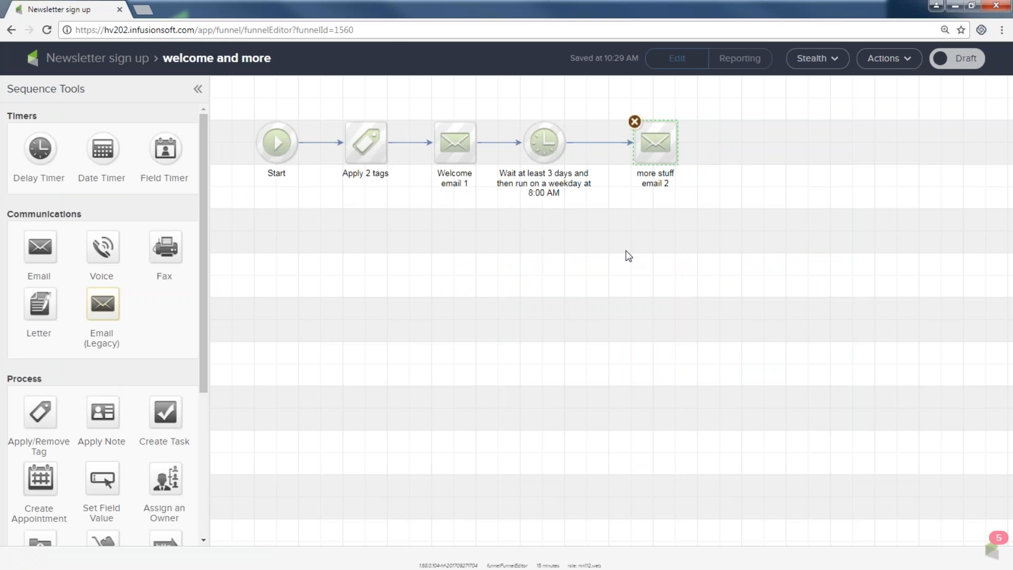
pyautogui.moveTo(45, 149); pyautogui.dragTo(742, 143)
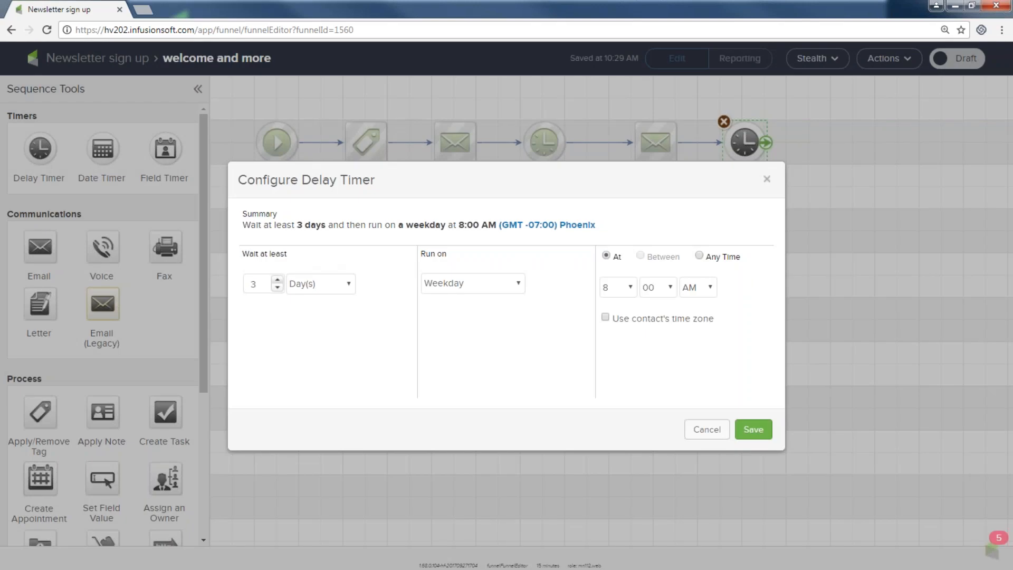
pyautogui.click(277, 279)
pyautogui.click(277, 280)
pyautogui.click(752, 429)
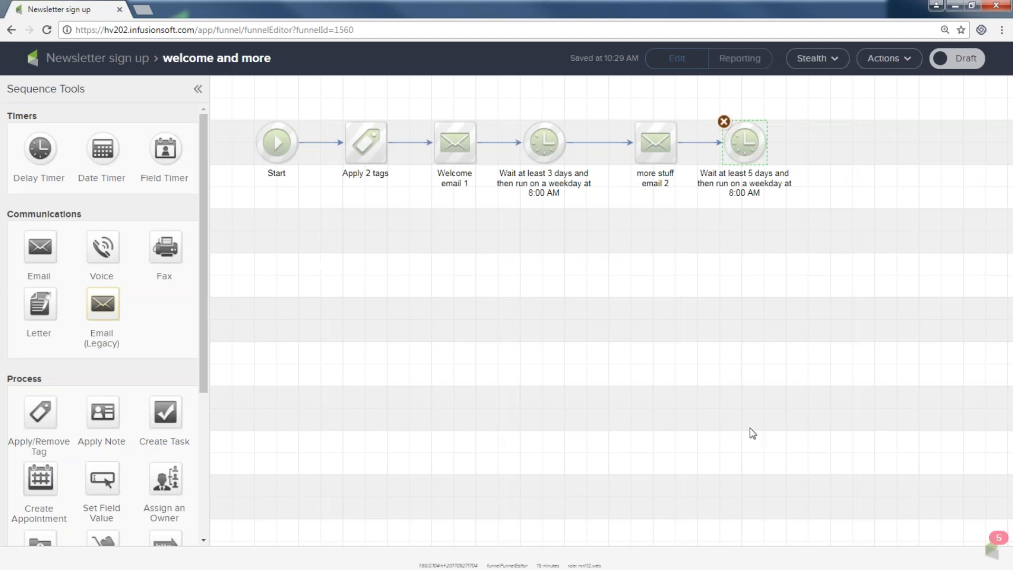
pyautogui.rightClick(454, 141)
pyautogui.click(466, 152)
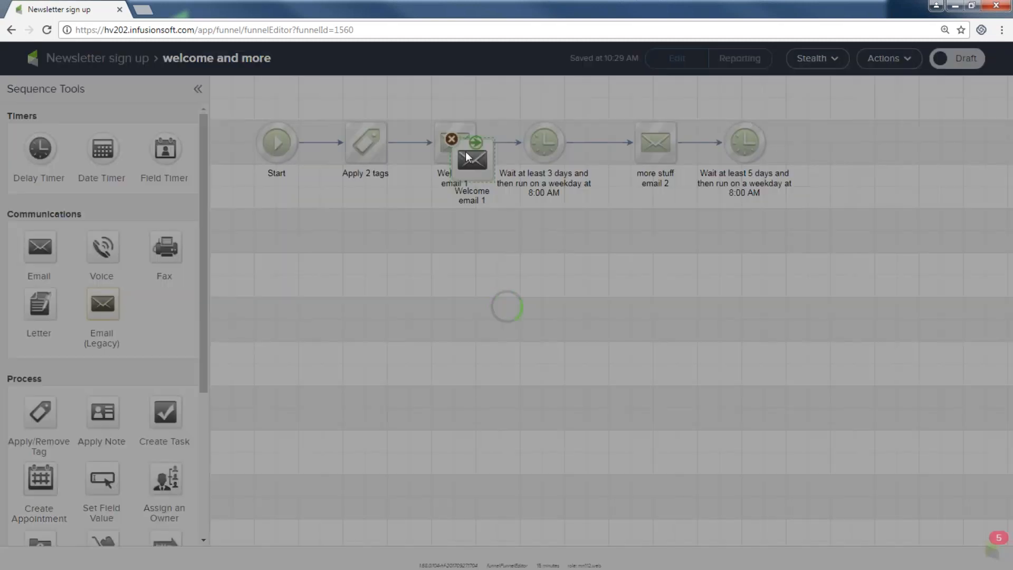
# Step: Place the copied email after the 5-day timer, connect it, and name it 'an invite email 3'
pyautogui.moveTo(471, 160); pyautogui.dragTo(849, 144)
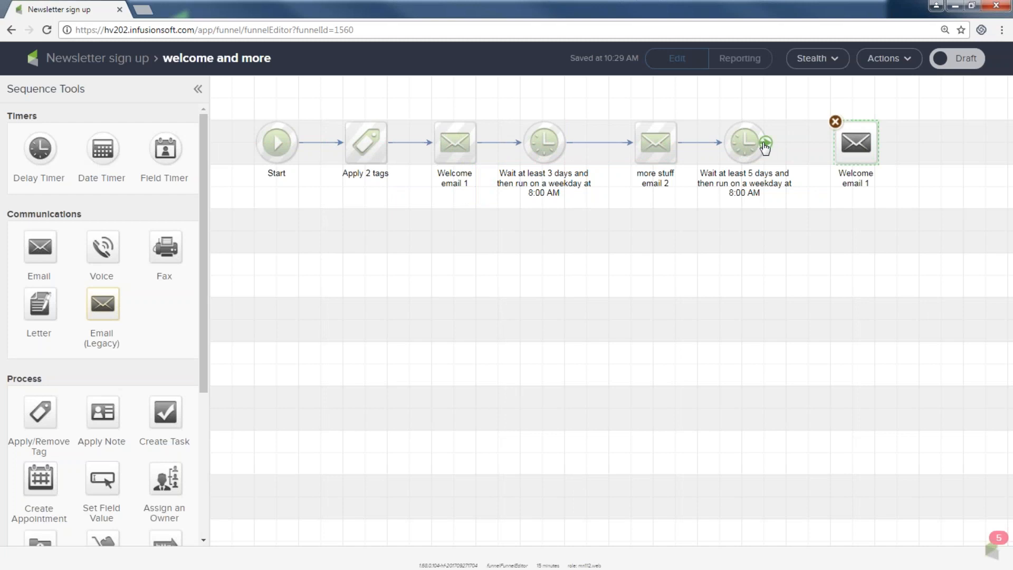
pyautogui.moveTo(765, 146); pyautogui.dragTo(851, 150)
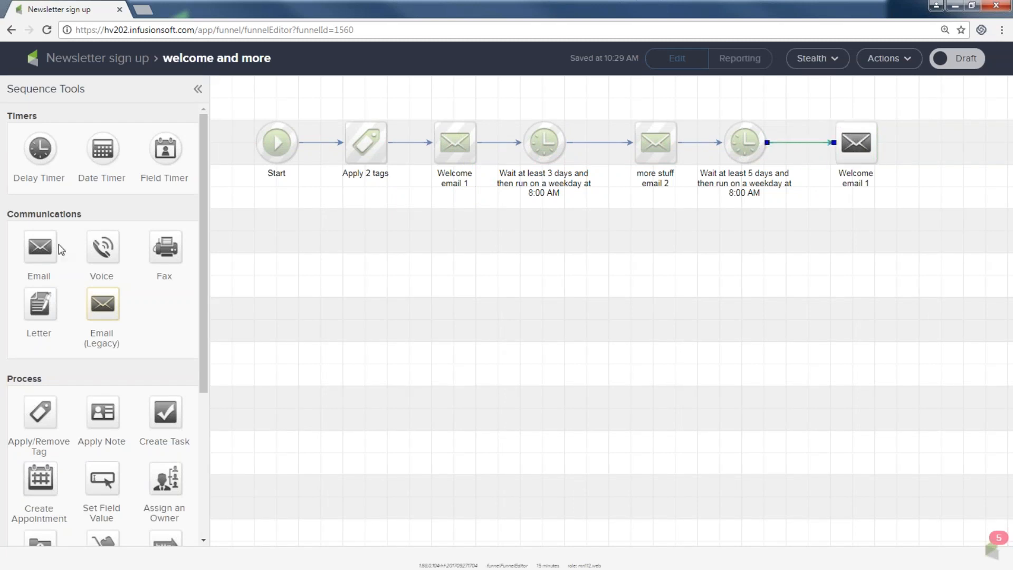
pyautogui.click(852, 178)
pyautogui.doubleClick(853, 177)
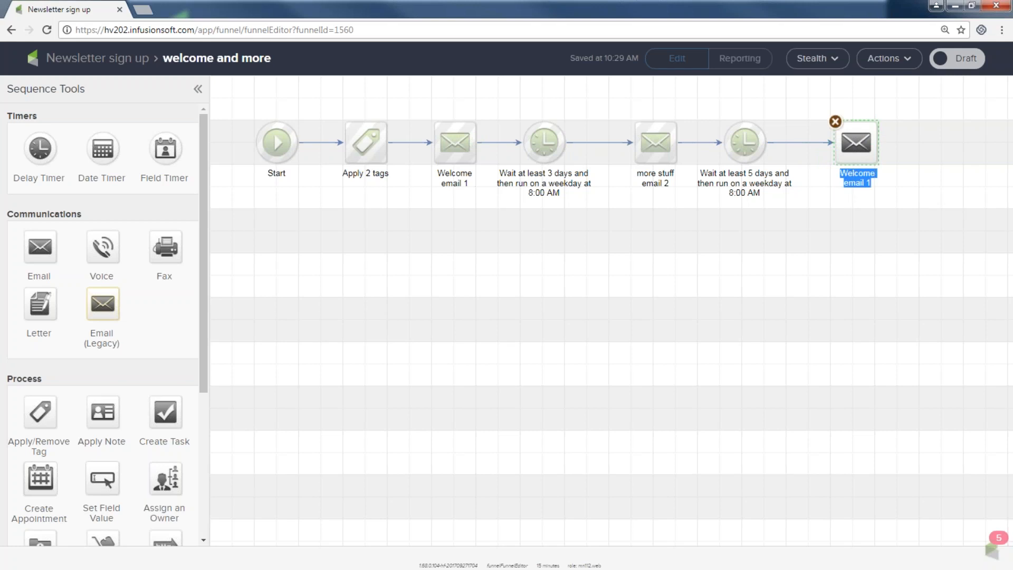
pyautogui.write('an invite email')
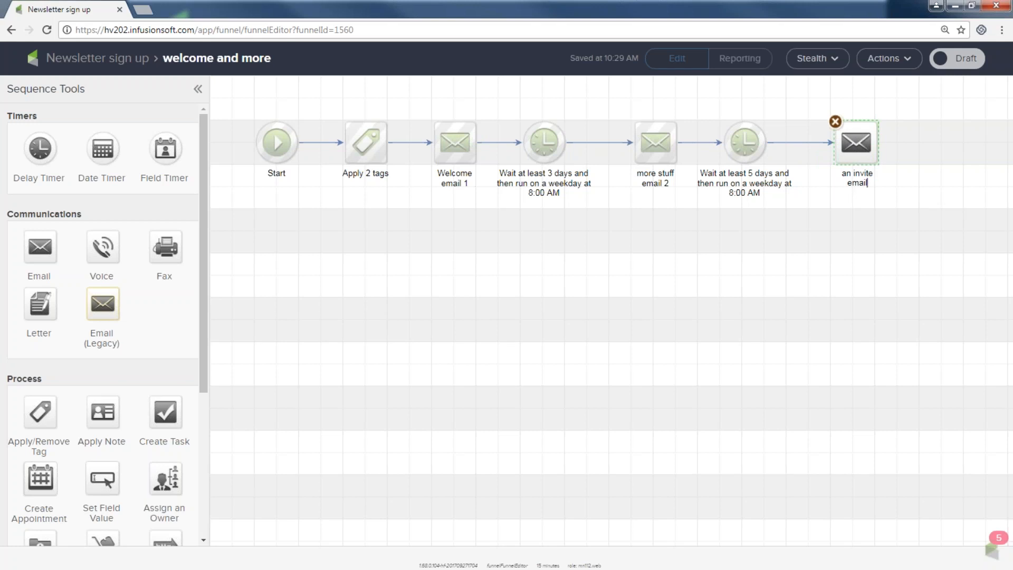
pyautogui.write(' 3')
# Step: Mark an invite email 3 as Ready and return to the welcome and more sequence
pyautogui.doubleClick(852, 149)
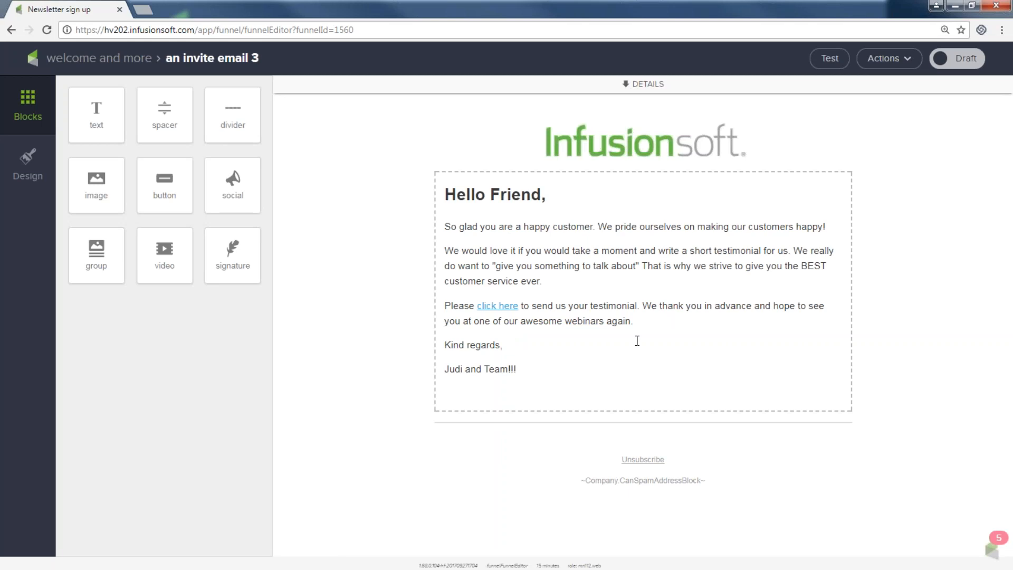
pyautogui.click(955, 60)
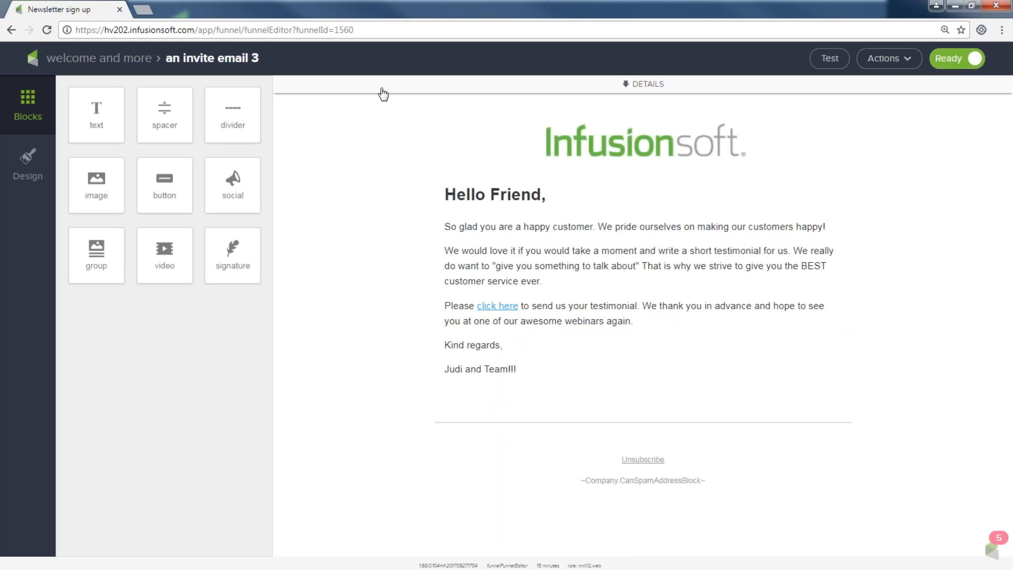
pyautogui.click(107, 62)
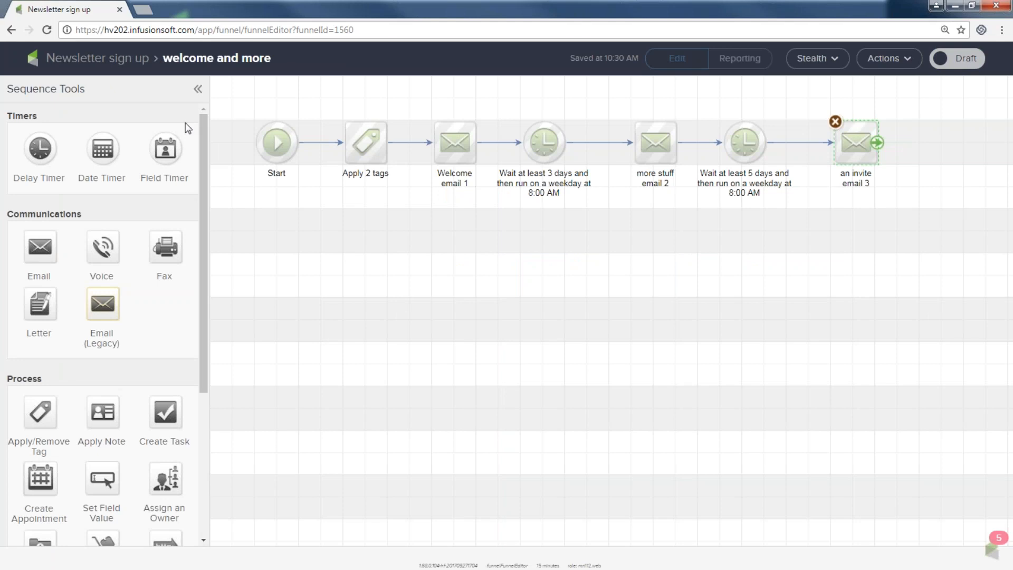
# Step: Add a delay timer below an invite email 3 set to wait at least 1 Week(s)
pyautogui.moveTo(45, 149); pyautogui.dragTo(849, 233)
pyautogui.doubleClick(848, 233)
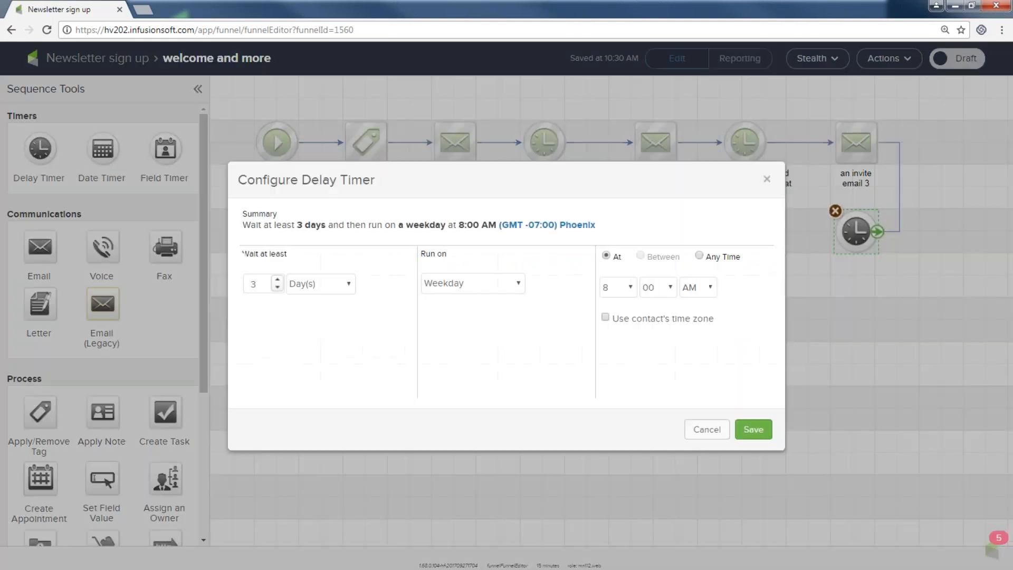
pyautogui.click(350, 290)
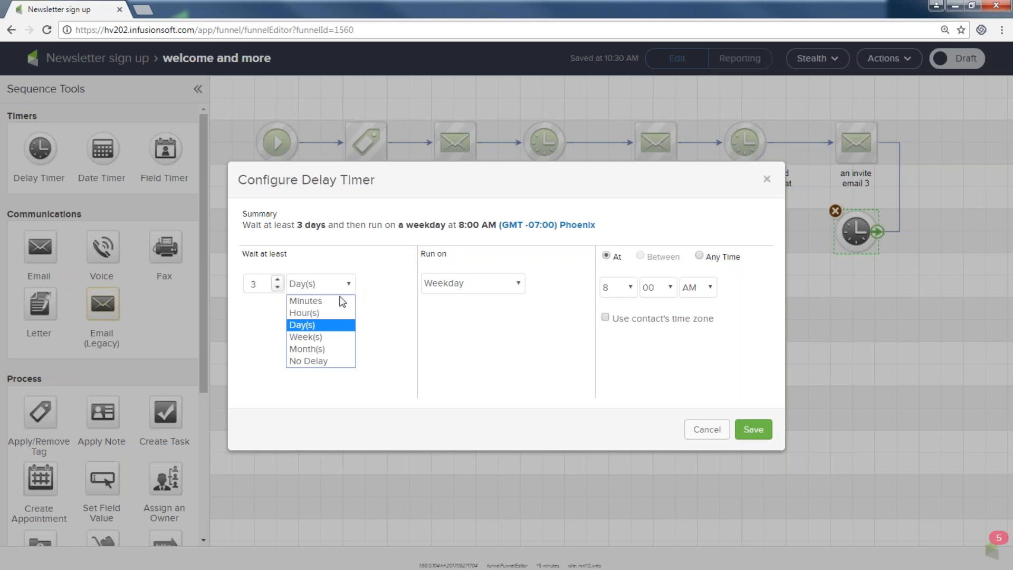
pyautogui.click(335, 337)
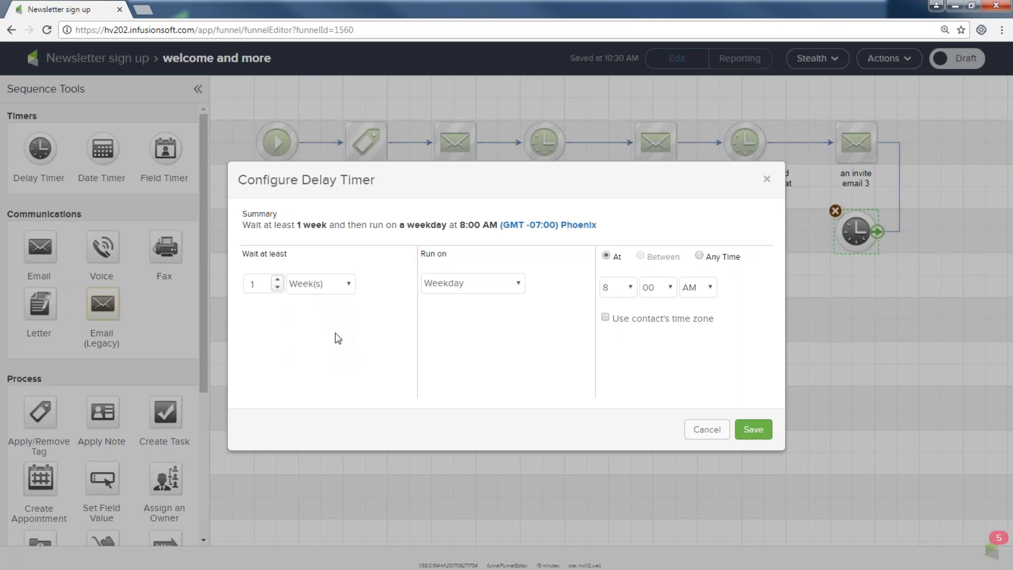
pyautogui.click(755, 429)
pyautogui.click(668, 147)
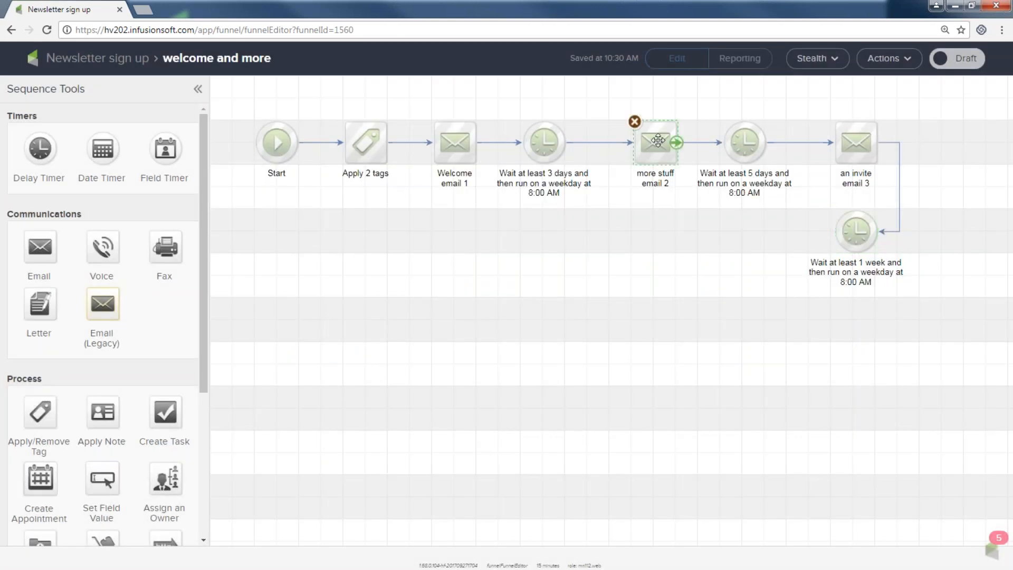
# Step: Copy more stuff email 2 onto the second row and connect the 1-week timer to it
pyautogui.rightClick(669, 147)
pyautogui.click(672, 153)
pyautogui.moveTo(674, 158); pyautogui.dragTo(736, 236)
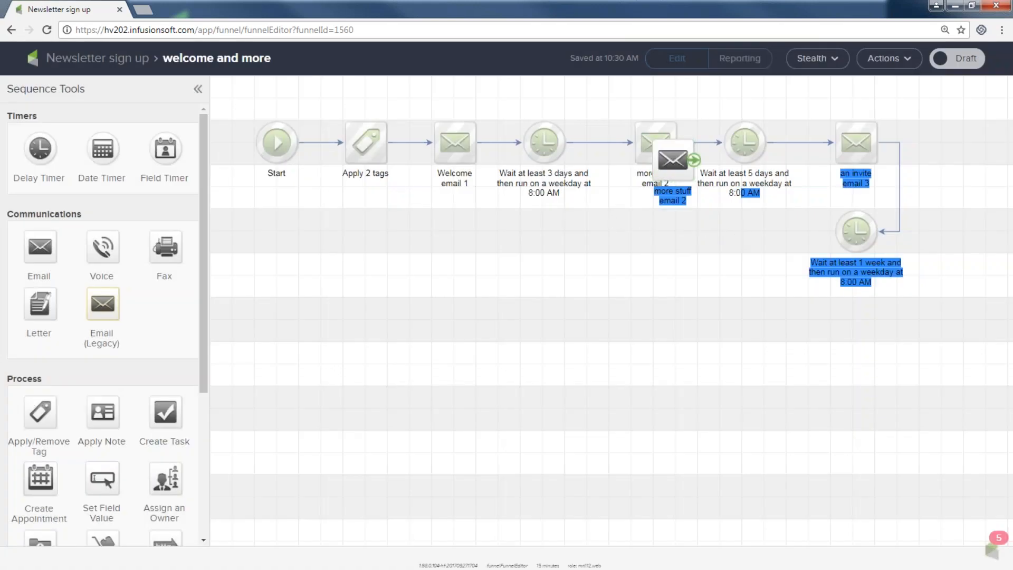
pyautogui.moveTo(672, 159); pyautogui.dragTo(718, 233)
pyautogui.moveTo(877, 232); pyautogui.dragTo(723, 237)
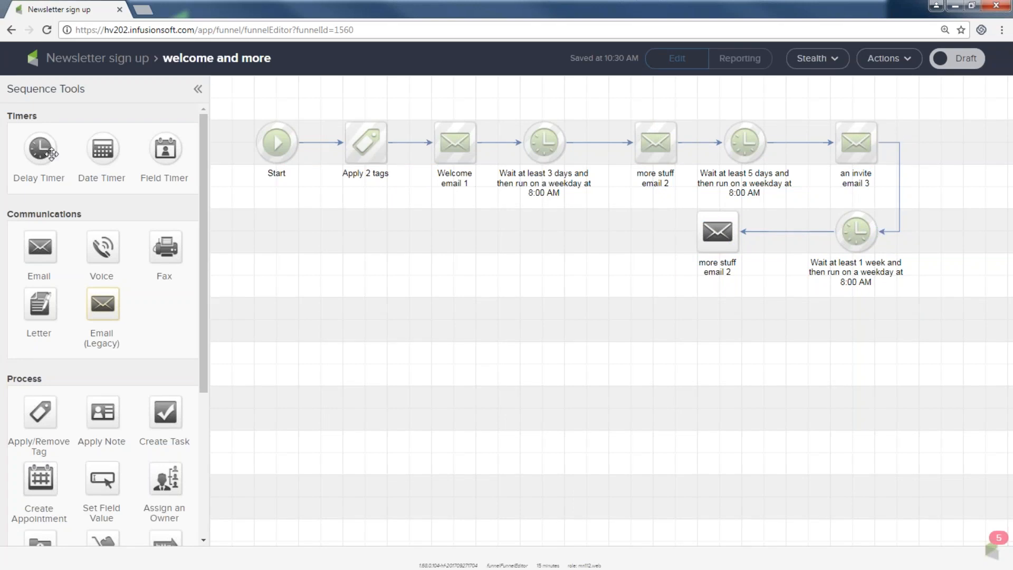
# Step: Add another delay timer on the lower row followed by a second connected email copy
pyautogui.moveTo(38, 149); pyautogui.dragTo(606, 229)
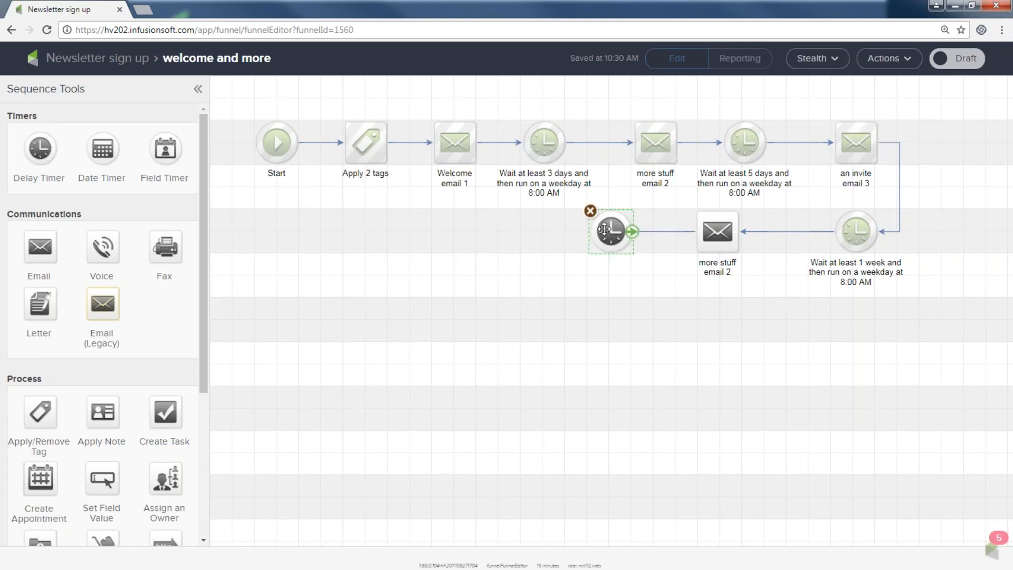
pyautogui.rightClick(726, 230)
pyautogui.click(759, 240)
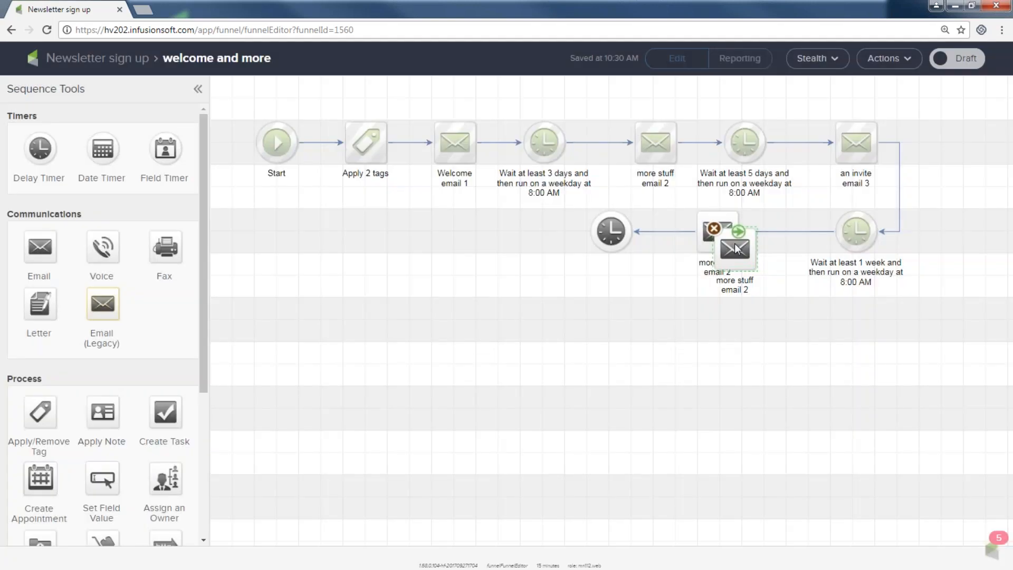
pyautogui.click(523, 229)
pyautogui.moveTo(630, 232); pyautogui.dragTo(522, 232)
# Step: Rename both lower-row email steps 'not done yet'
pyautogui.click(719, 272)
pyautogui.click(717, 274)
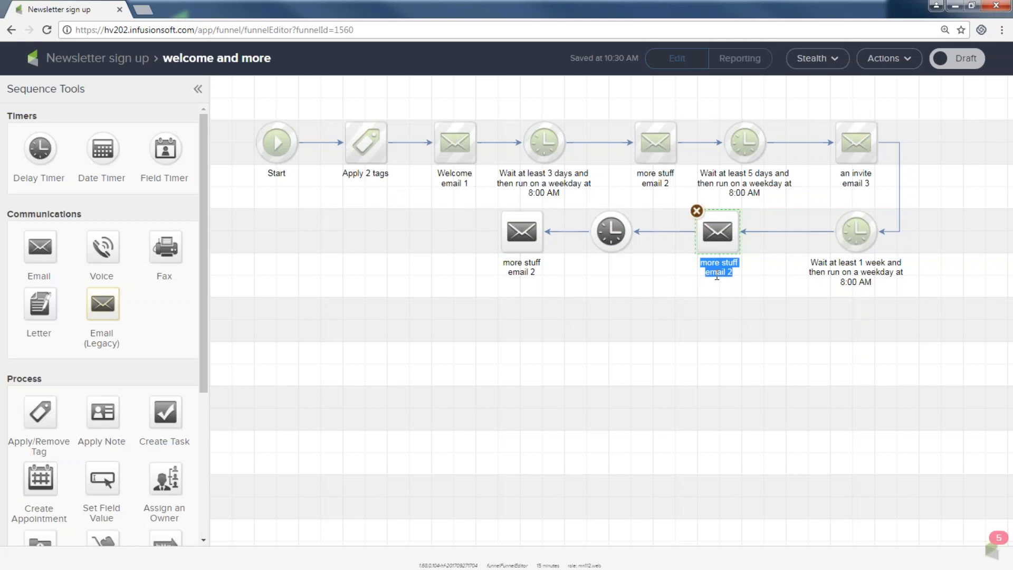
pyautogui.write('not done yet')
pyautogui.click(529, 269)
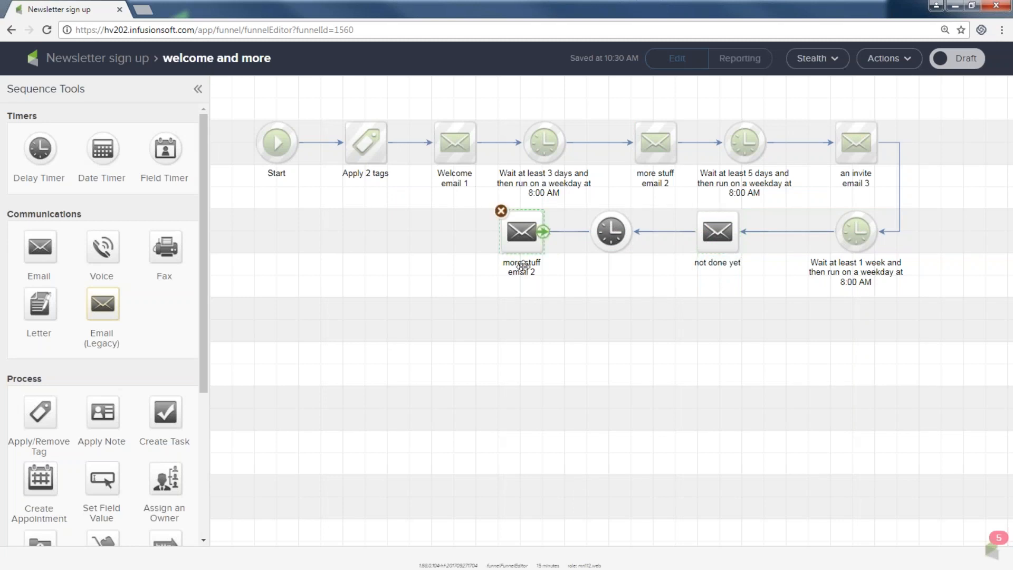
pyautogui.click(529, 270)
pyautogui.write('not done yet')
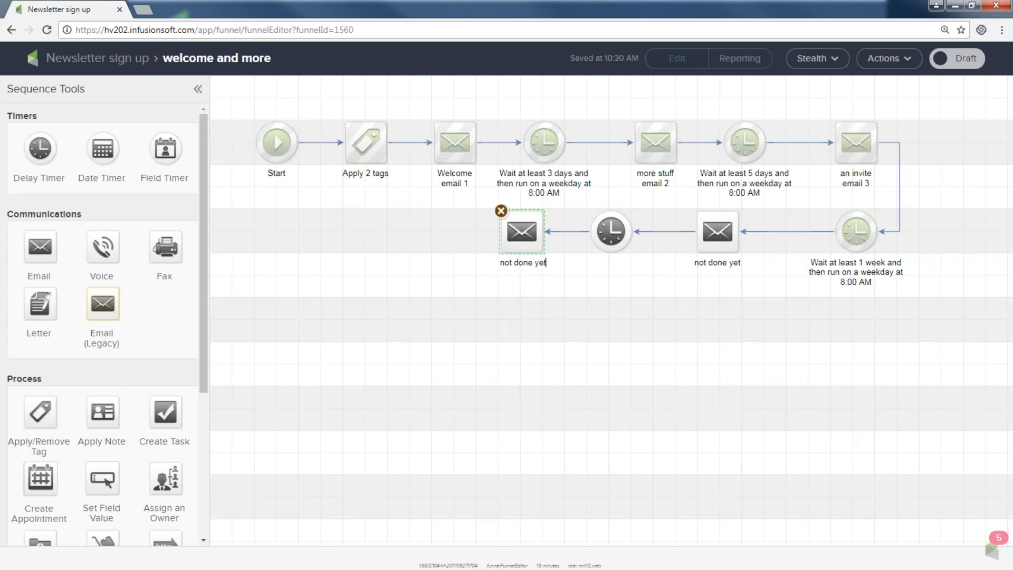
pyautogui.click(566, 394)
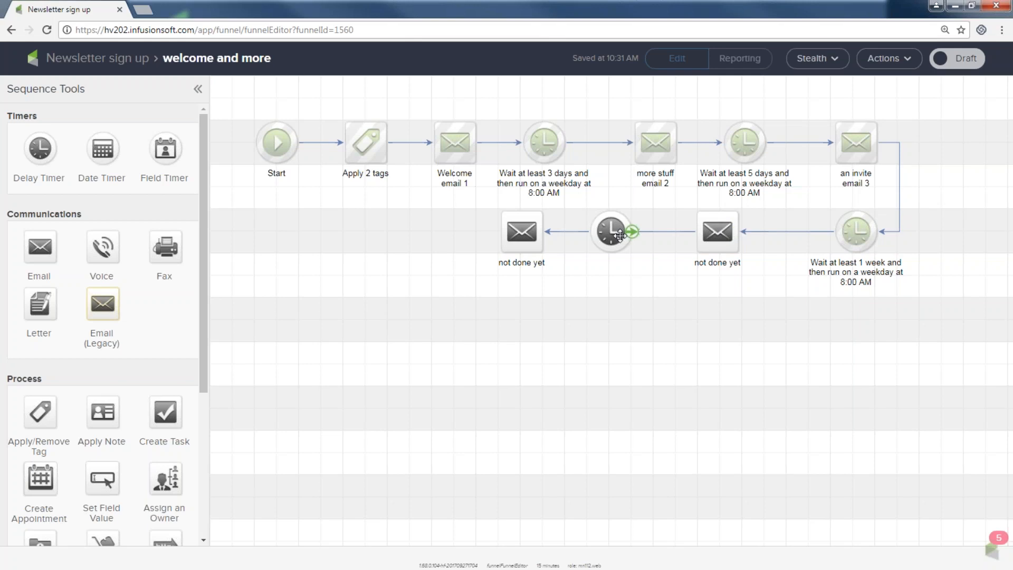
# Step: Switch the welcome and more sequence from Draft to Ready and return to the Newsletter sign up canvas
pyautogui.click(960, 62)
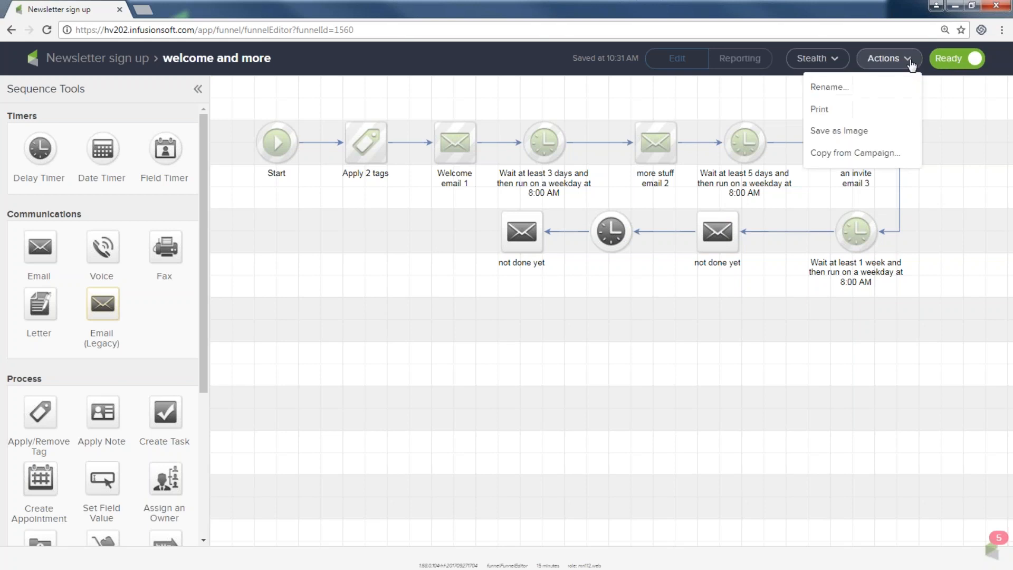
pyautogui.click(137, 63)
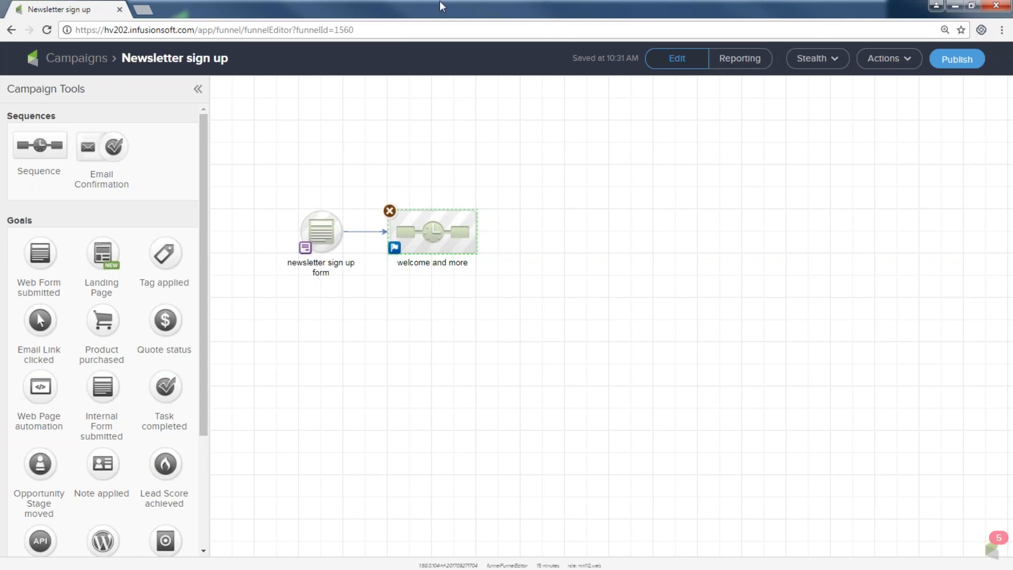
# Step: Review the Campaign Checklist and the elements not marked ready, then publish Newsletter sign up anyway
pyautogui.click(961, 58)
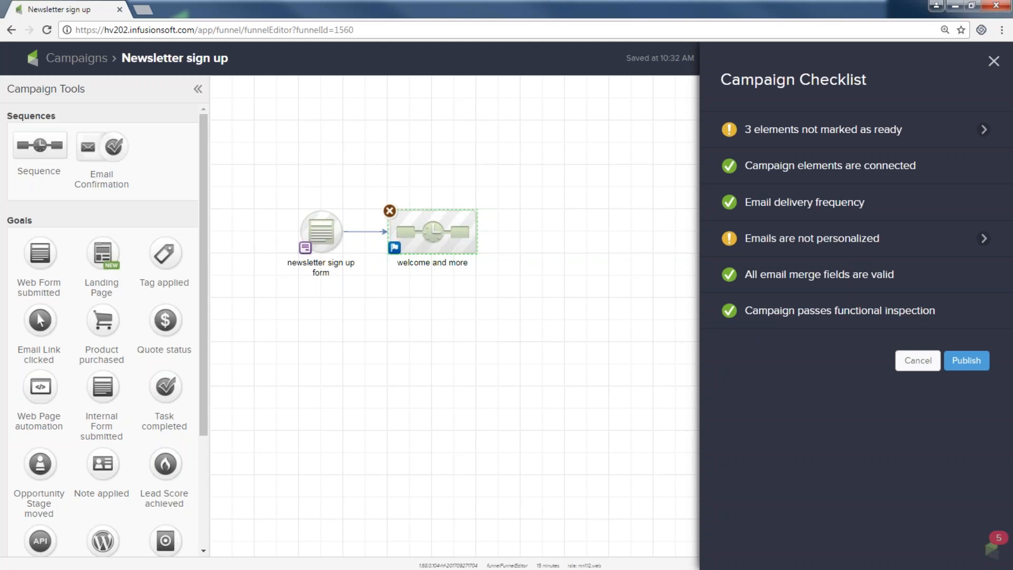
pyautogui.moveTo(740, 308); pyautogui.dragTo(938, 321)
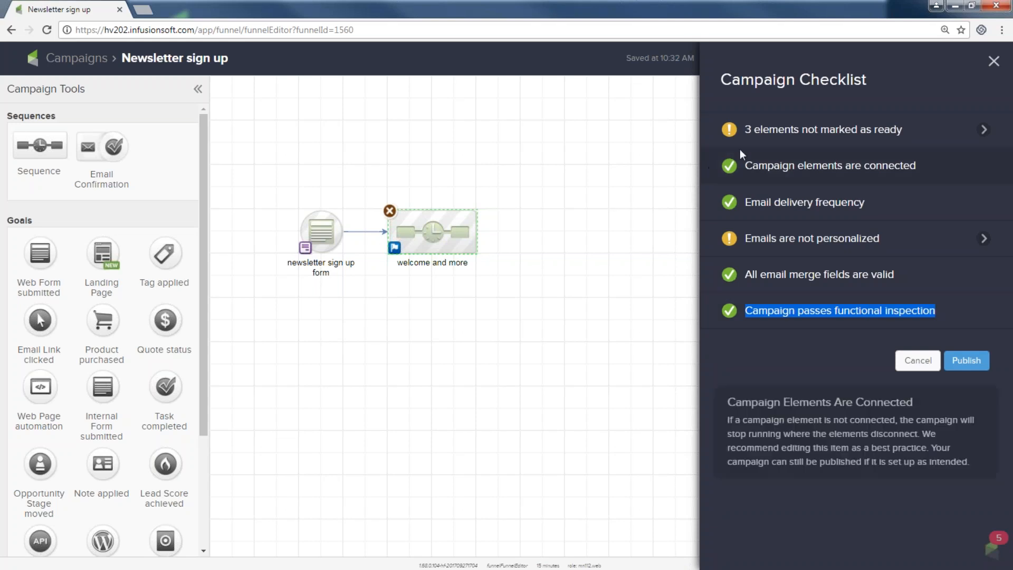
pyautogui.click(983, 132)
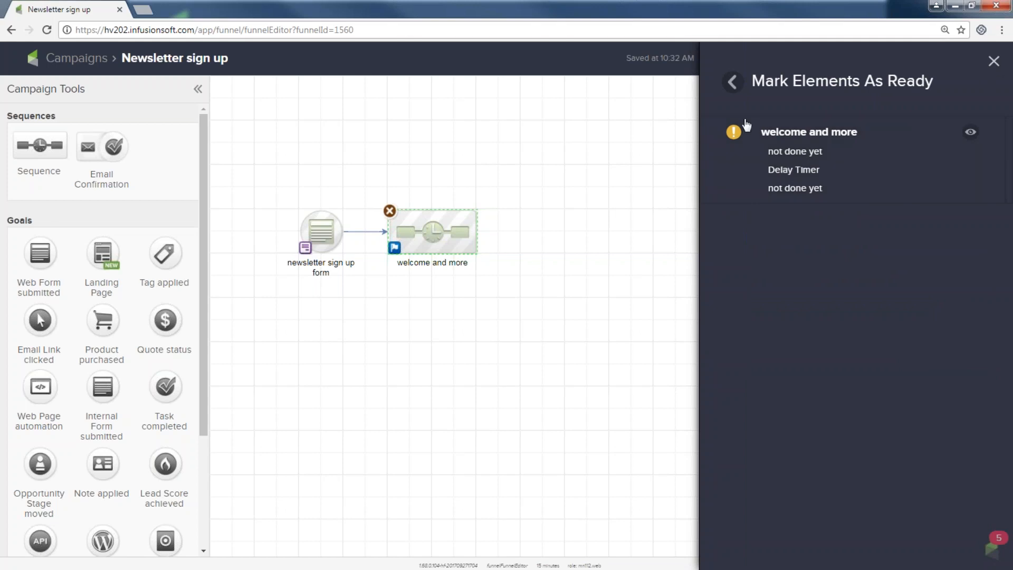
pyautogui.click(731, 83)
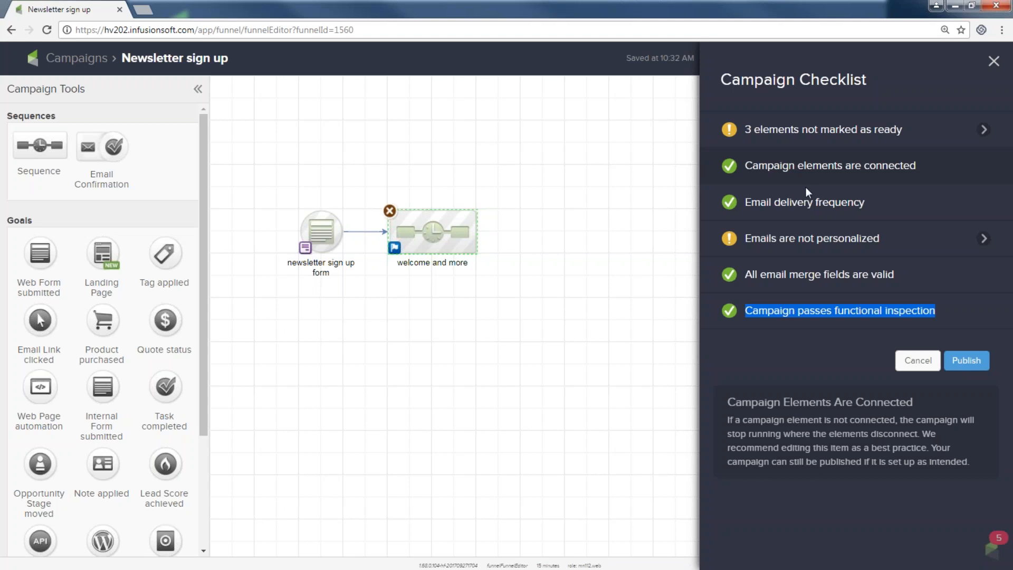
pyautogui.moveTo(831, 248)
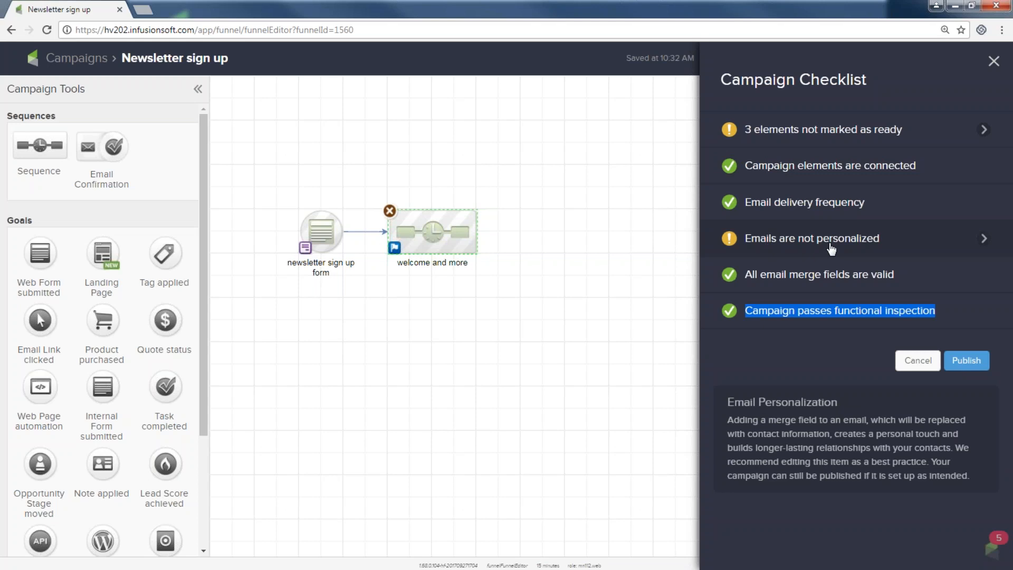
pyautogui.click(967, 362)
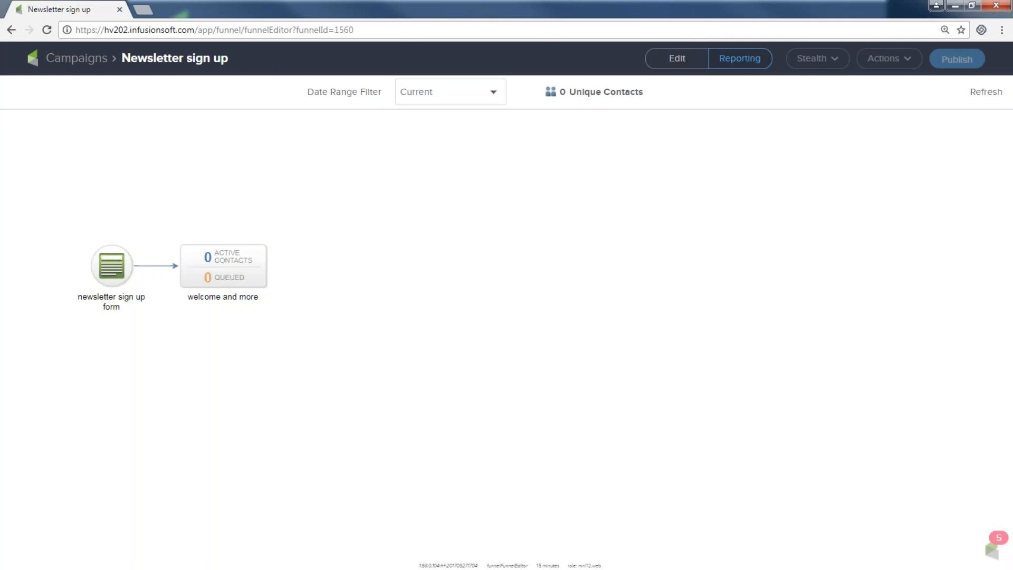
# Step: Switch the published campaign from the Reporting view back to Edit mode
pyautogui.moveTo(260, 271)
pyautogui.click(676, 60)
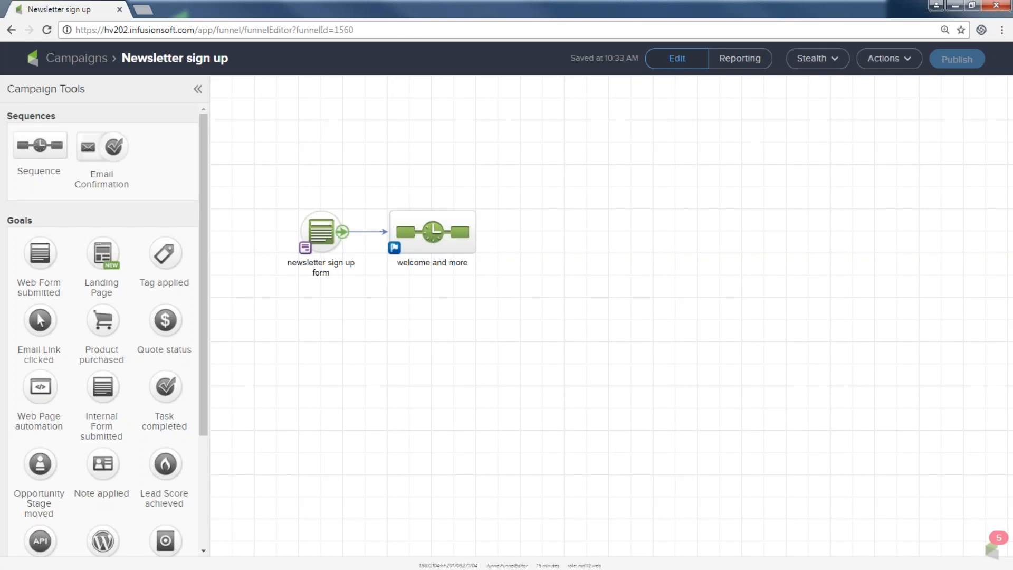
# Step: Pick a test contact for the sign-up form and open its hosted Pretty URL in a new tab
pyautogui.doubleClick(323, 233)
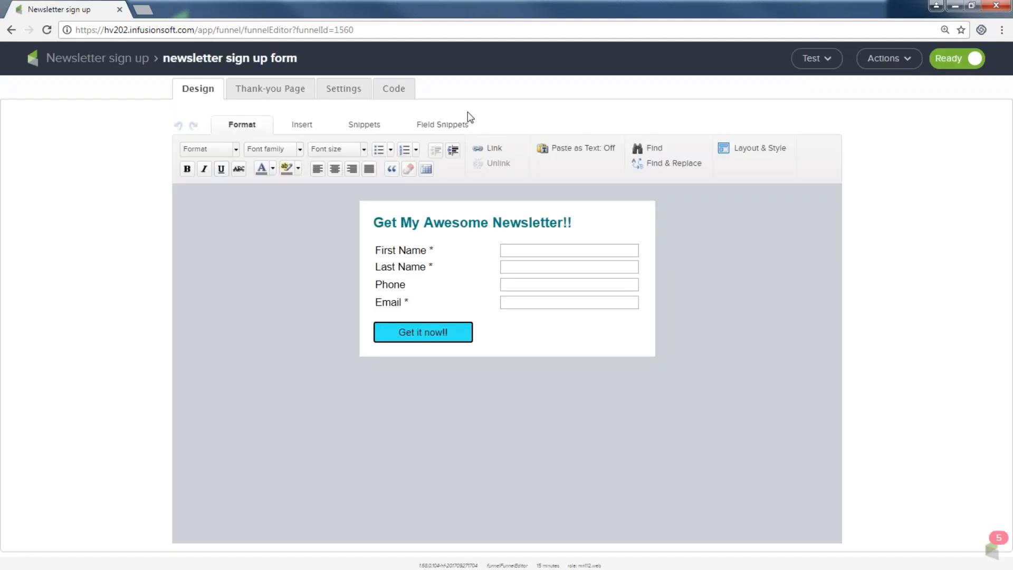
pyautogui.click(816, 60)
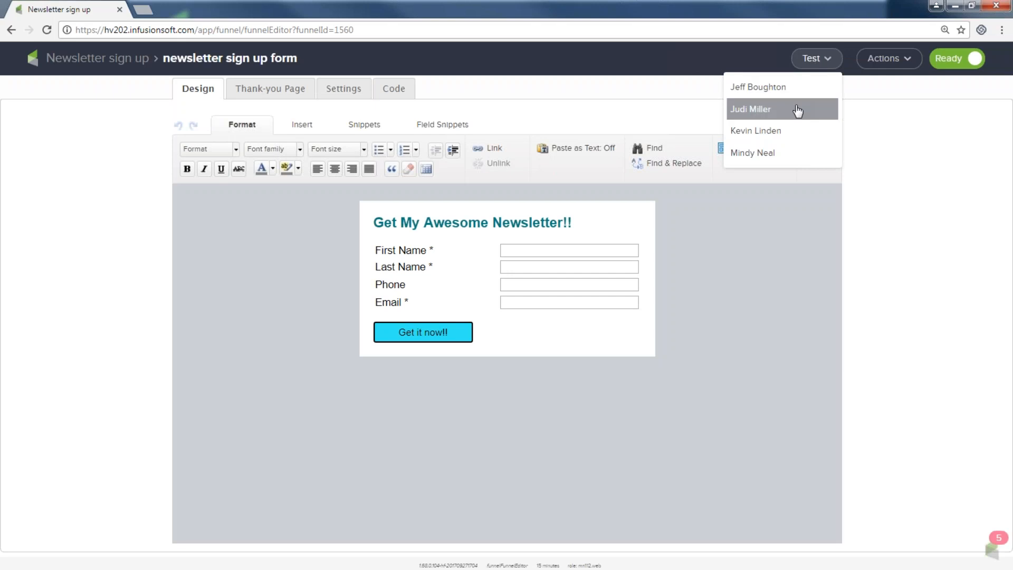
pyautogui.click(751, 108)
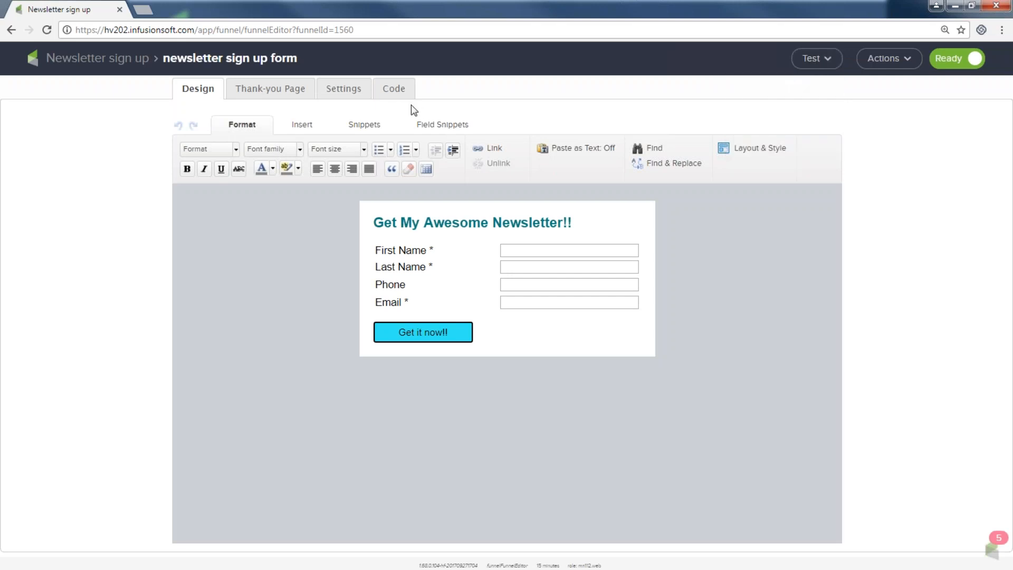
pyautogui.click(397, 91)
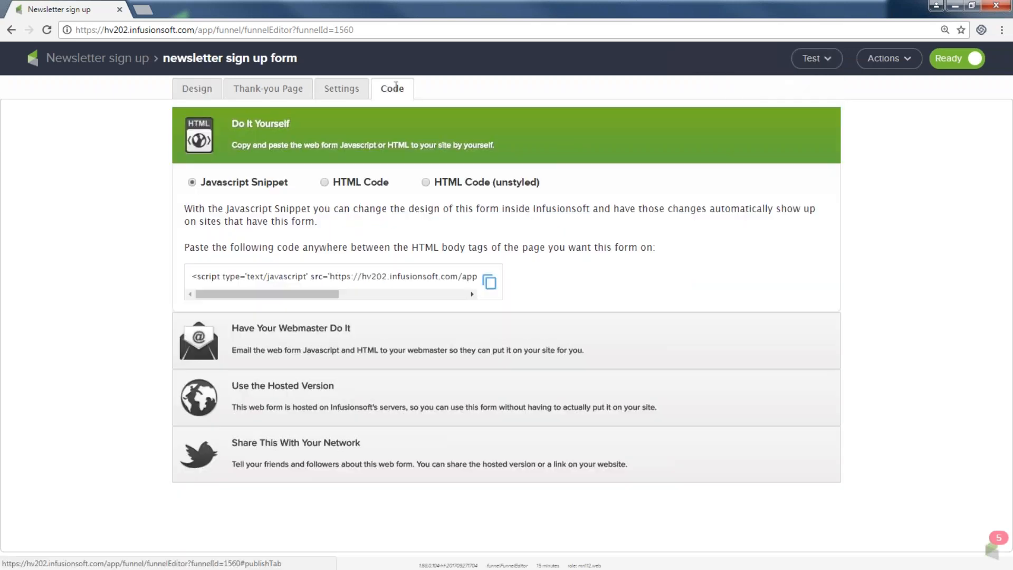
pyautogui.click(247, 386)
pyautogui.click(274, 404)
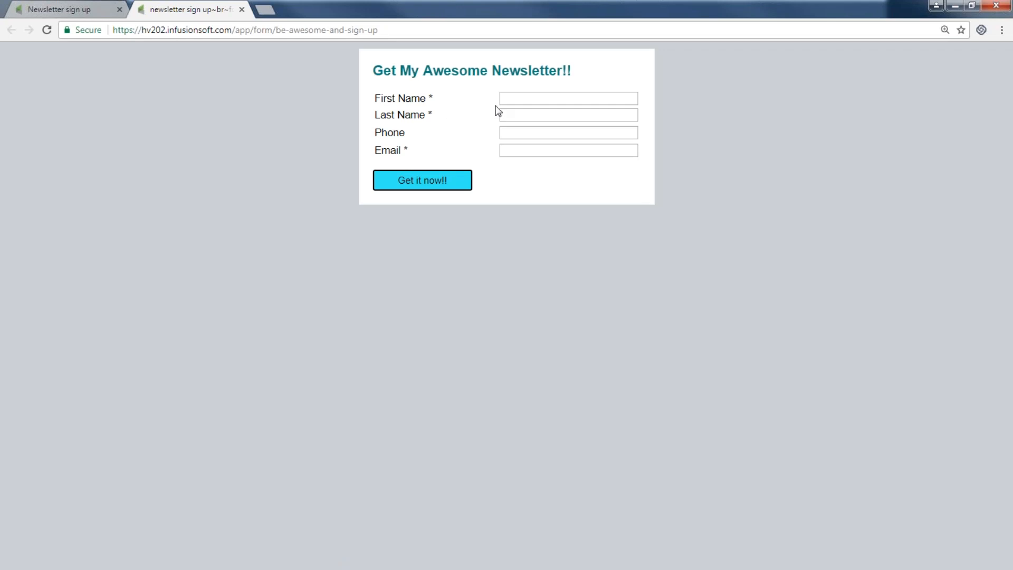
# Step: Fill the hosted form with the test contact's first name, last name, phone number and email
pyautogui.click(533, 98)
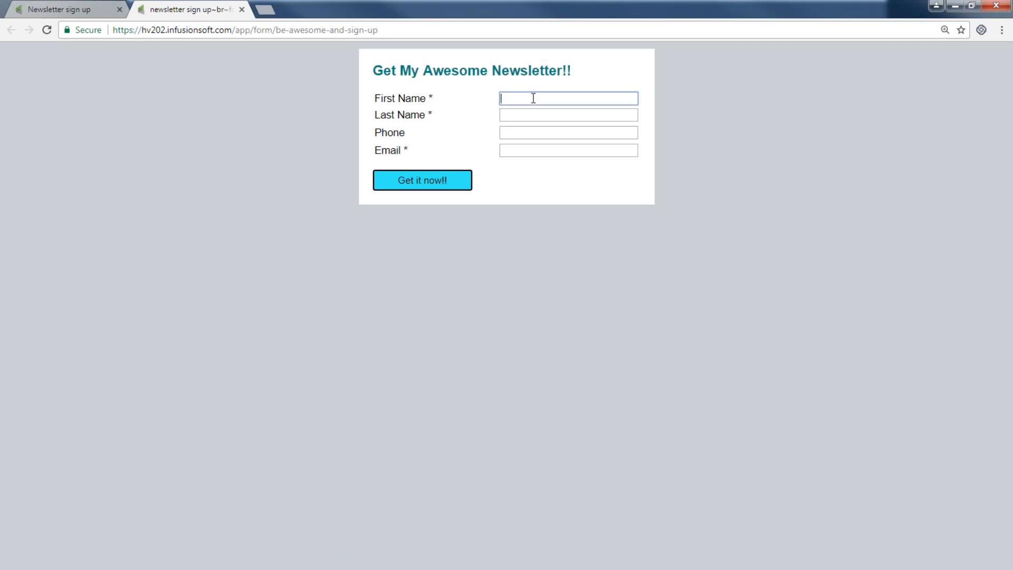
pyautogui.click(507, 98)
pyautogui.write('.')
pyautogui.click(507, 116)
pyautogui.press('Tab')
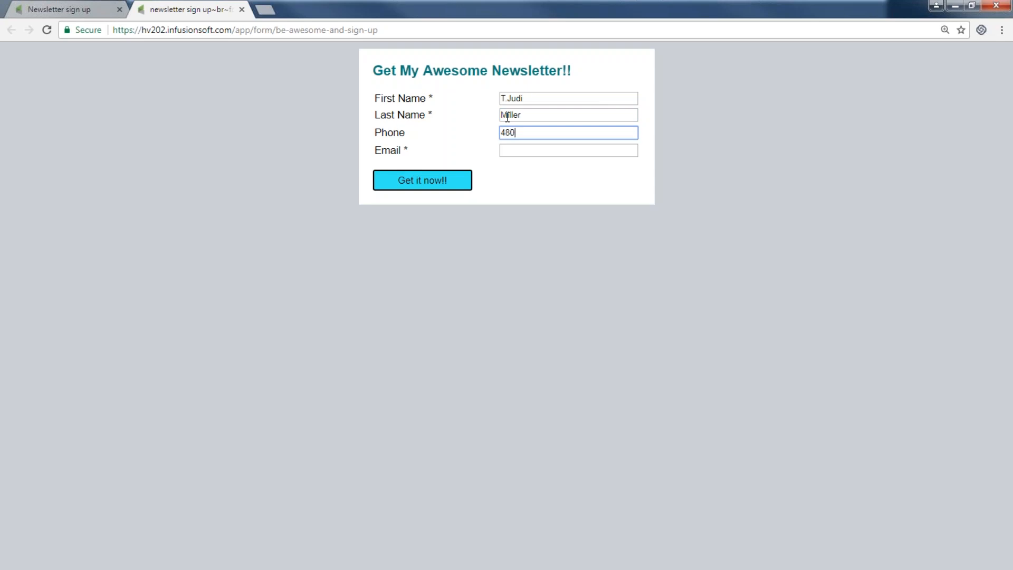
pyautogui.click(547, 147)
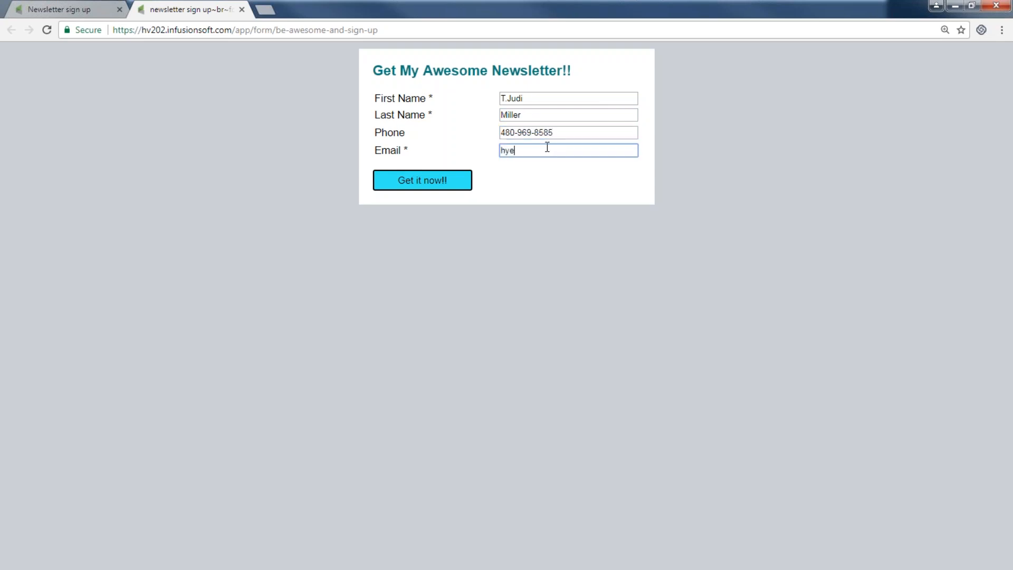
# Step: Submit the form with Get it now!! and continue on to the Infusionsoft website
pyautogui.click(439, 188)
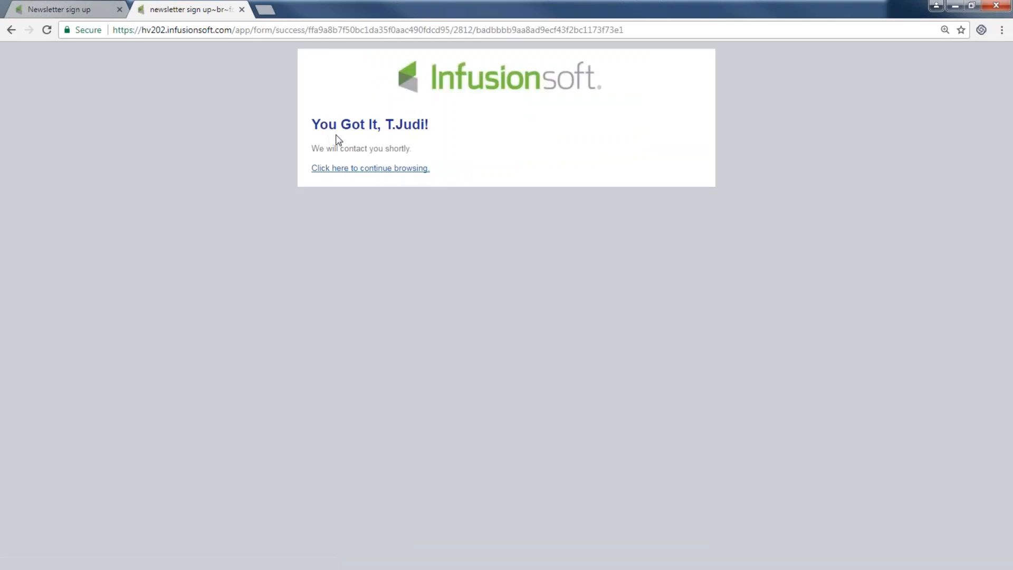
pyautogui.moveTo(424, 124); pyautogui.dragTo(389, 125)
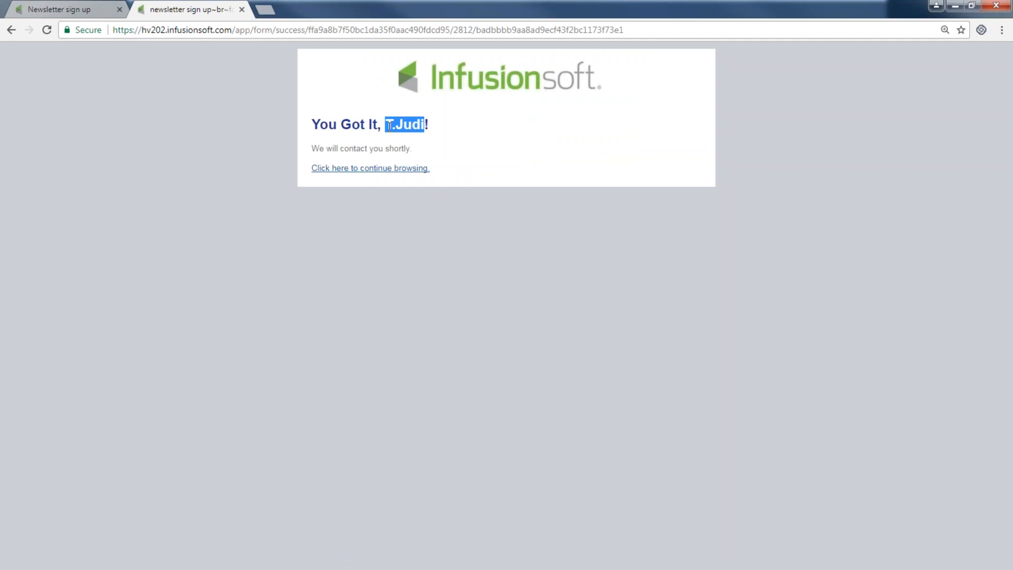
pyautogui.click(406, 171)
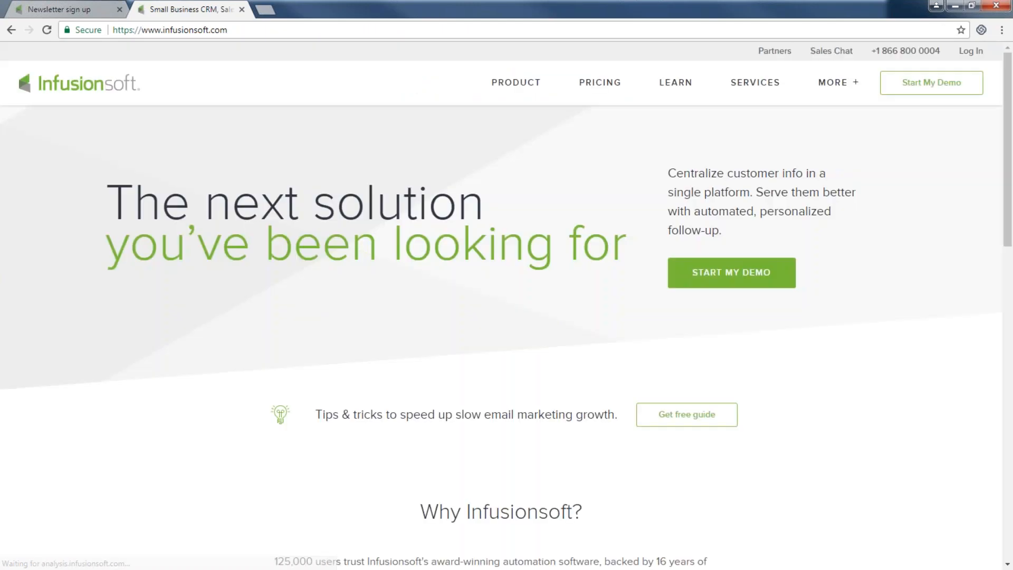
# Step: Go back through the Campaigns list and reopen the Newsletter sign up campaign
pyautogui.click(99, 13)
pyautogui.click(129, 59)
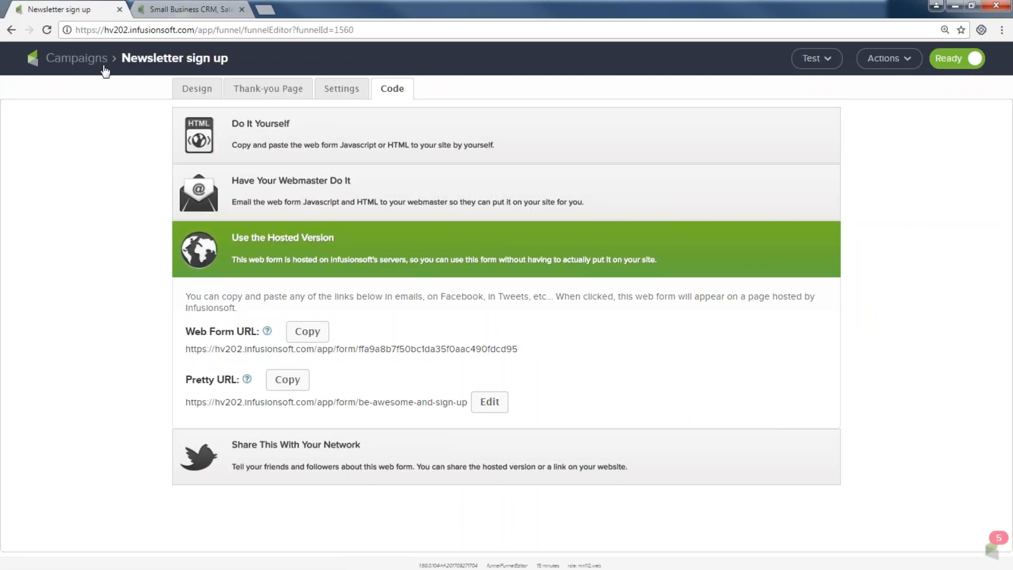
pyautogui.click(100, 62)
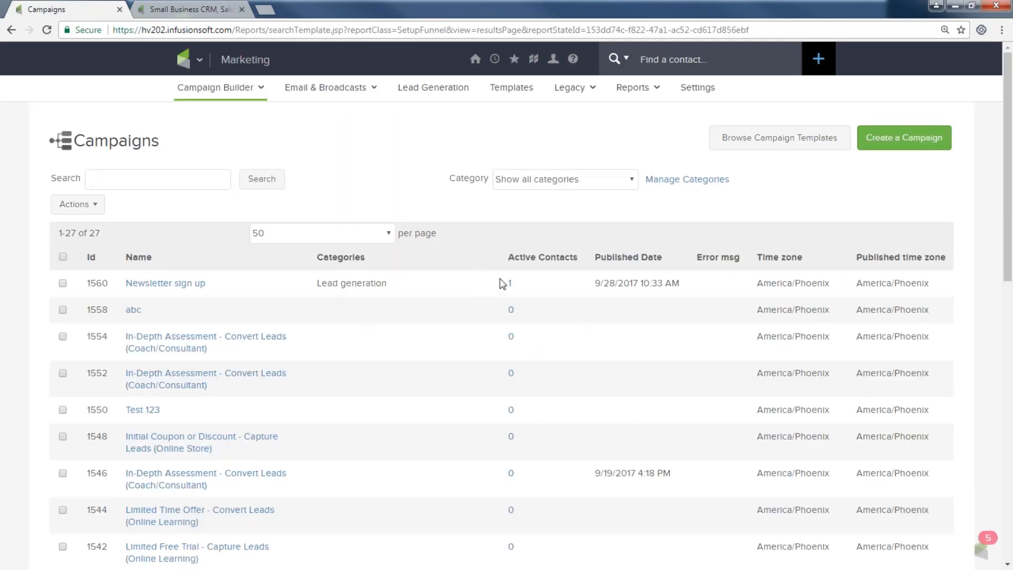
pyautogui.click(196, 285)
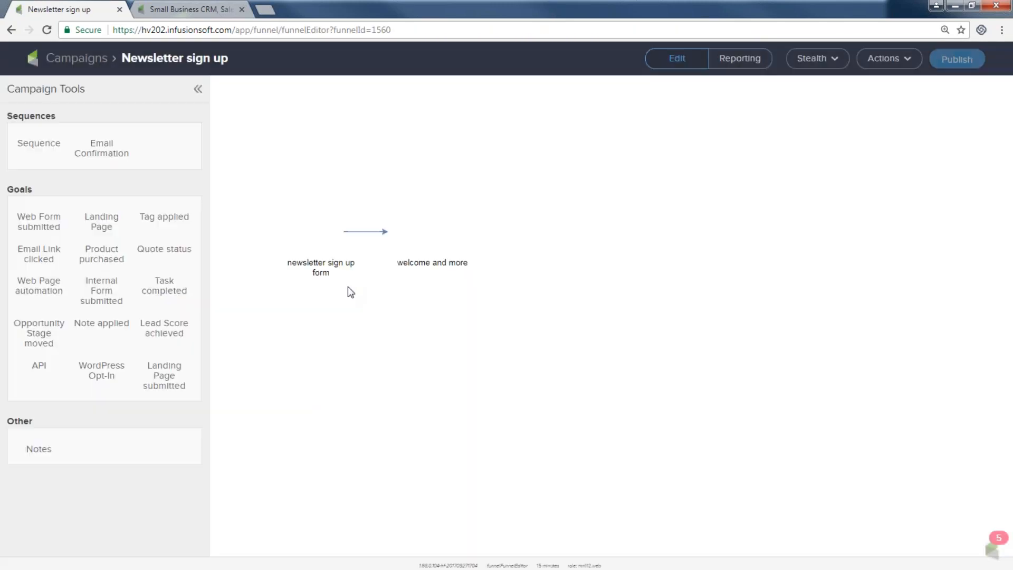
# Step: Inspect the welcome and more sequence's Apply 2 tags and Welcome email 1 steps, then return to the canvas
pyautogui.doubleClick(422, 231)
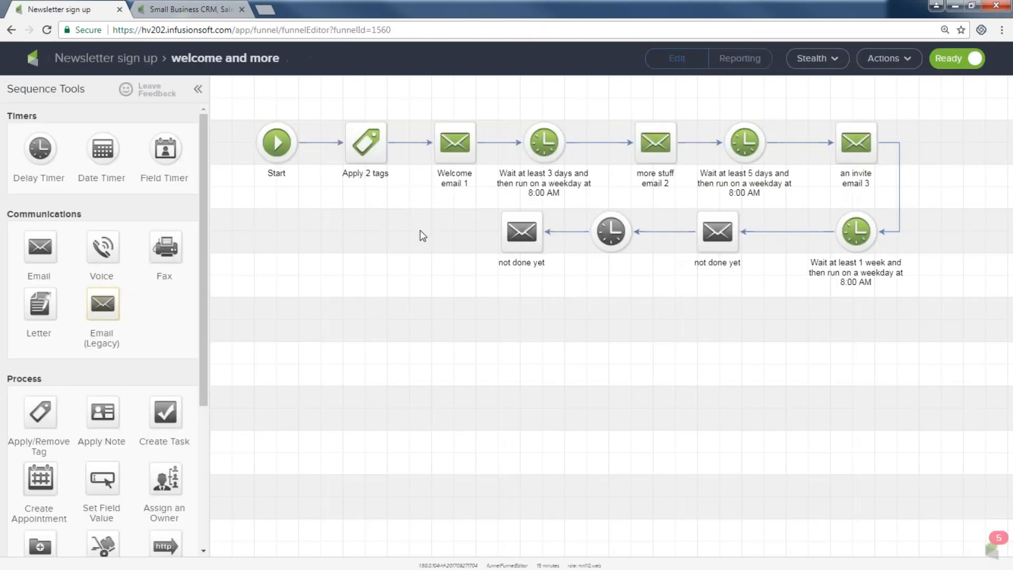
pyautogui.moveTo(323, 88); pyautogui.dragTo(416, 172)
pyautogui.moveTo(418, 106); pyautogui.dragTo(485, 197)
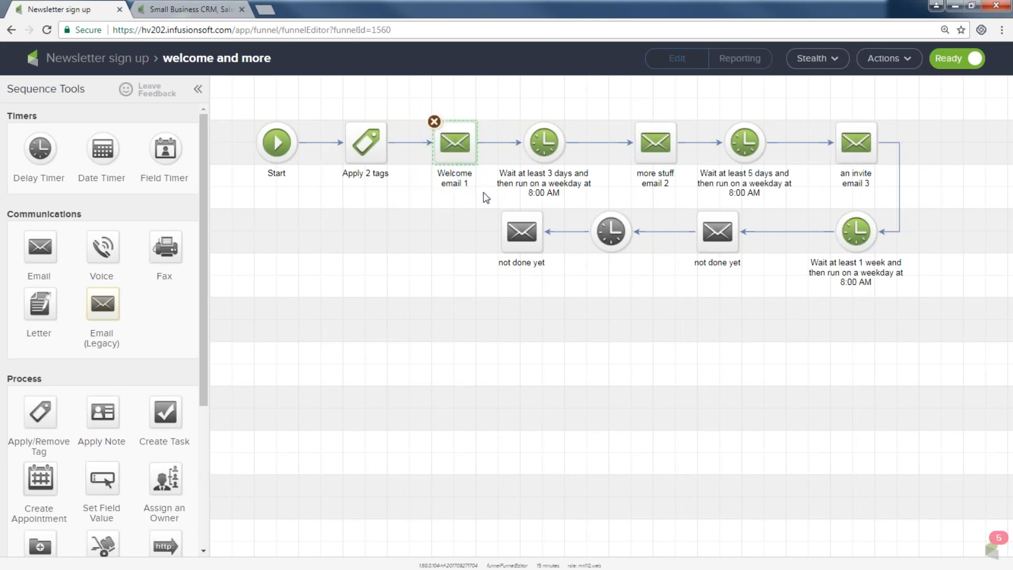
pyautogui.click(121, 67)
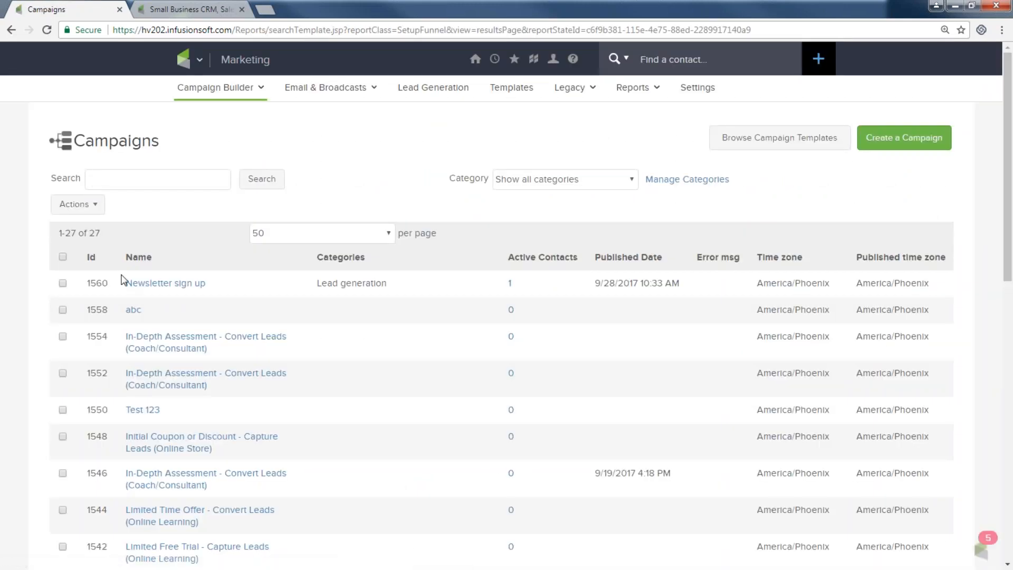
# Step: Open the new contact from the campaign's active contacts and view its Campaigns tab sequences
pyautogui.click(509, 283)
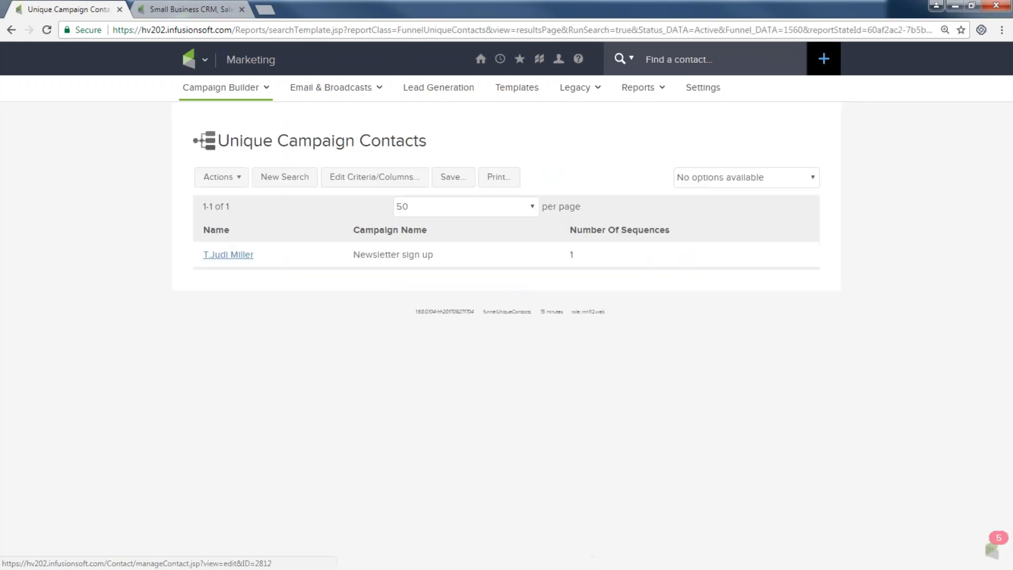
pyautogui.click(230, 258)
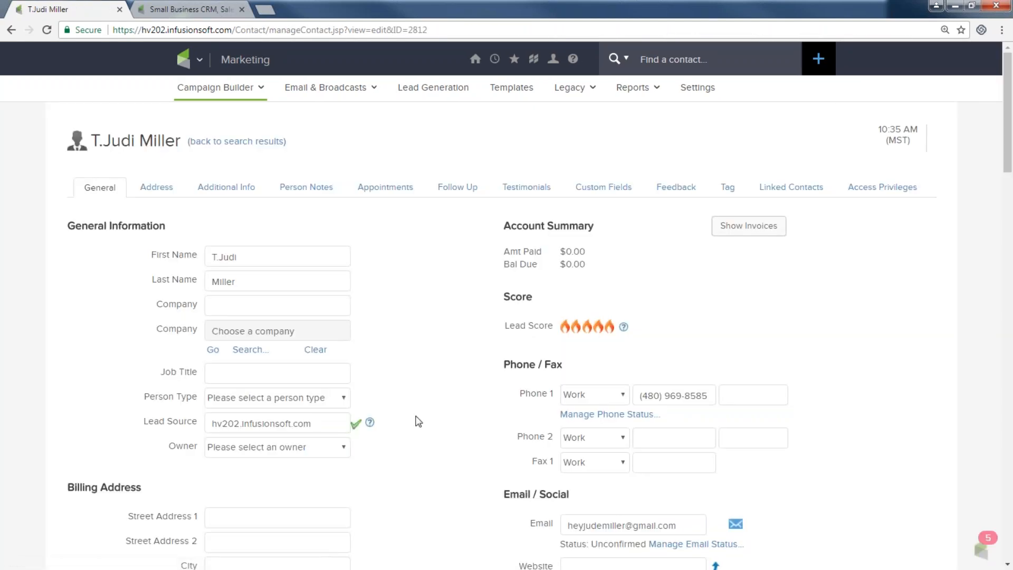
pyautogui.scroll(-6, 443, 417)
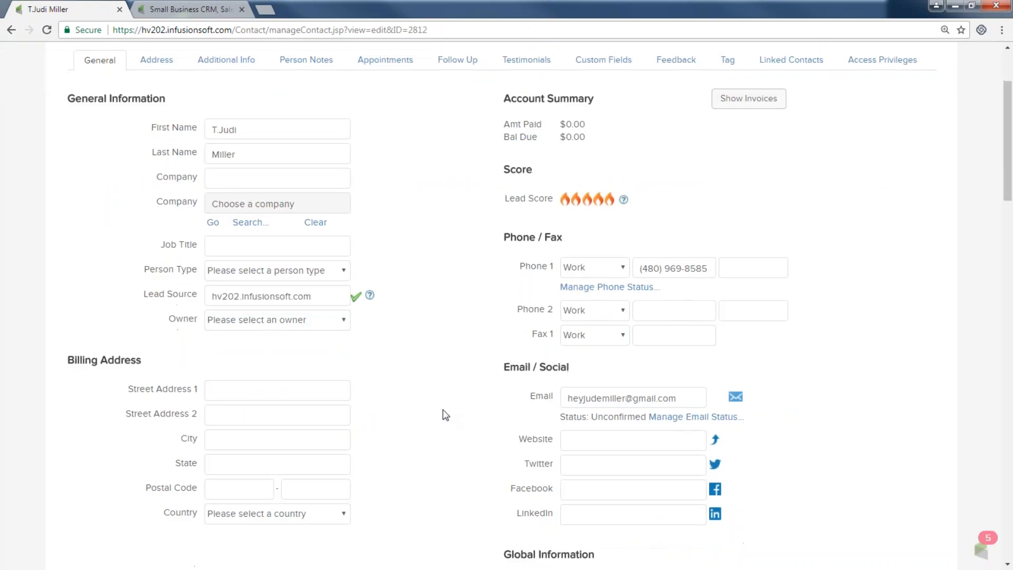
pyautogui.scroll(-2, 441, 412)
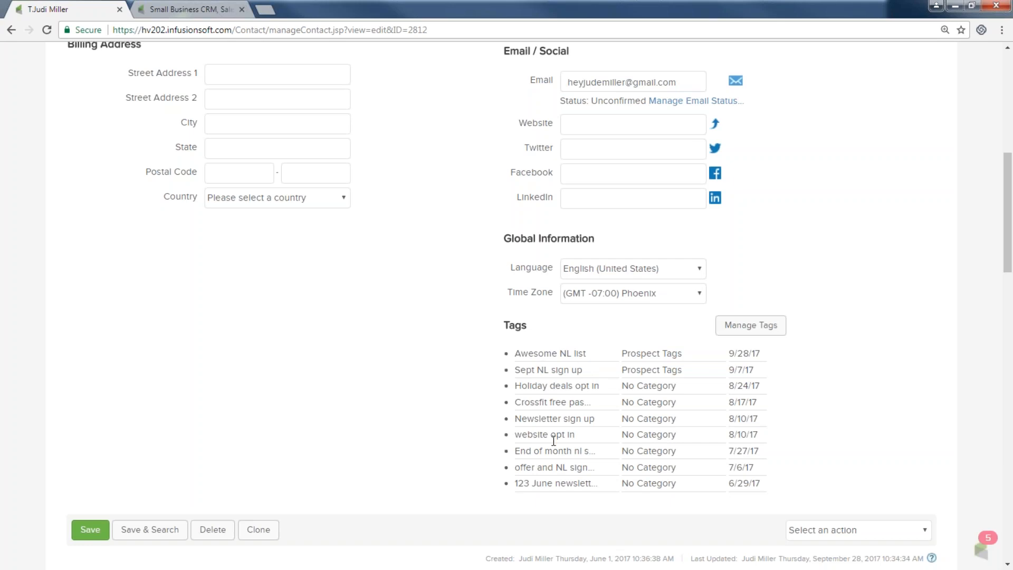
pyautogui.scroll(-1, 441, 422)
pyautogui.scroll(-2, 428, 419)
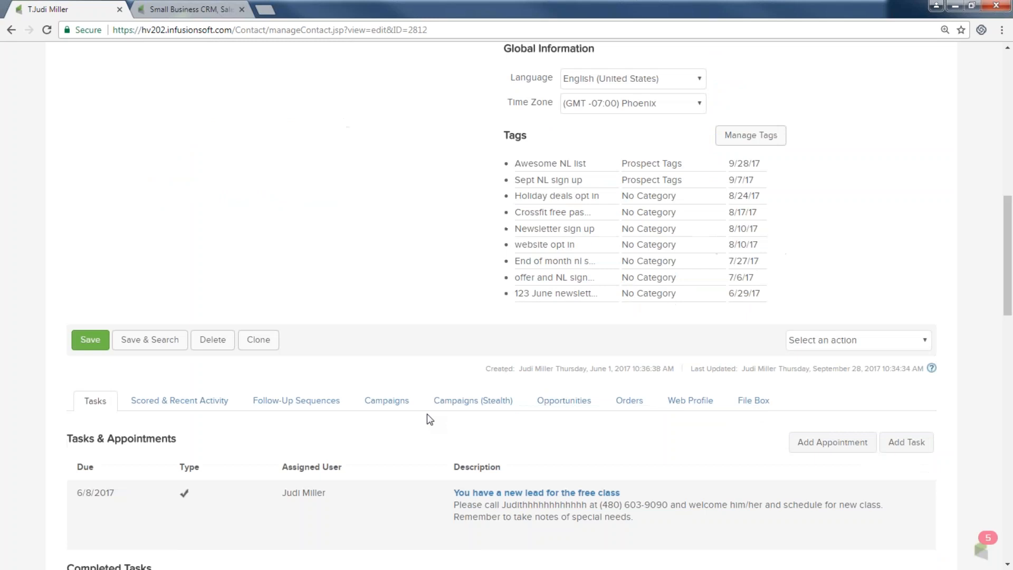
pyautogui.click(380, 403)
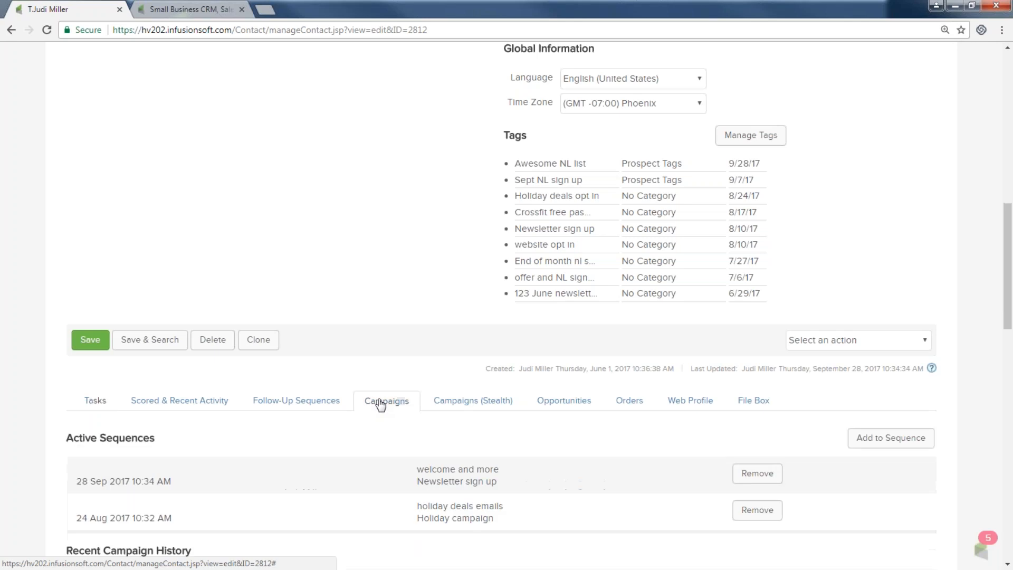
pyautogui.scroll(-10, 379, 403)
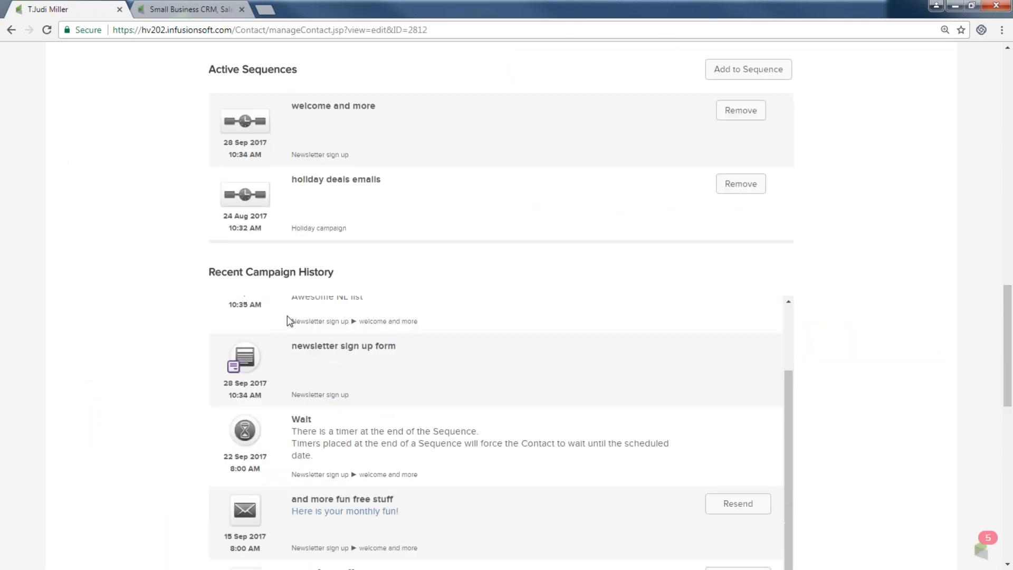
pyautogui.scroll(-2, 248, 221)
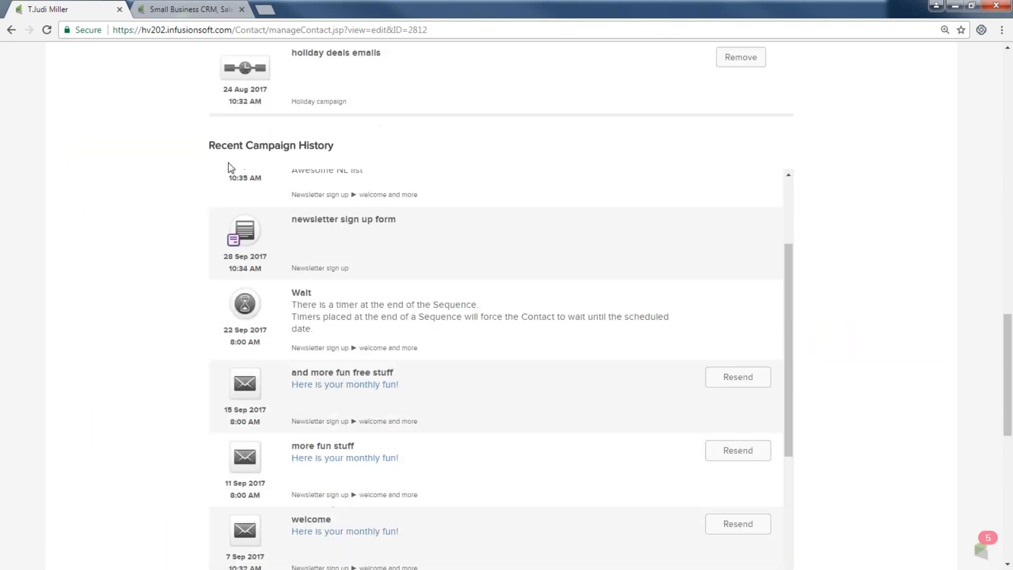
pyautogui.scroll(-3, 255, 226)
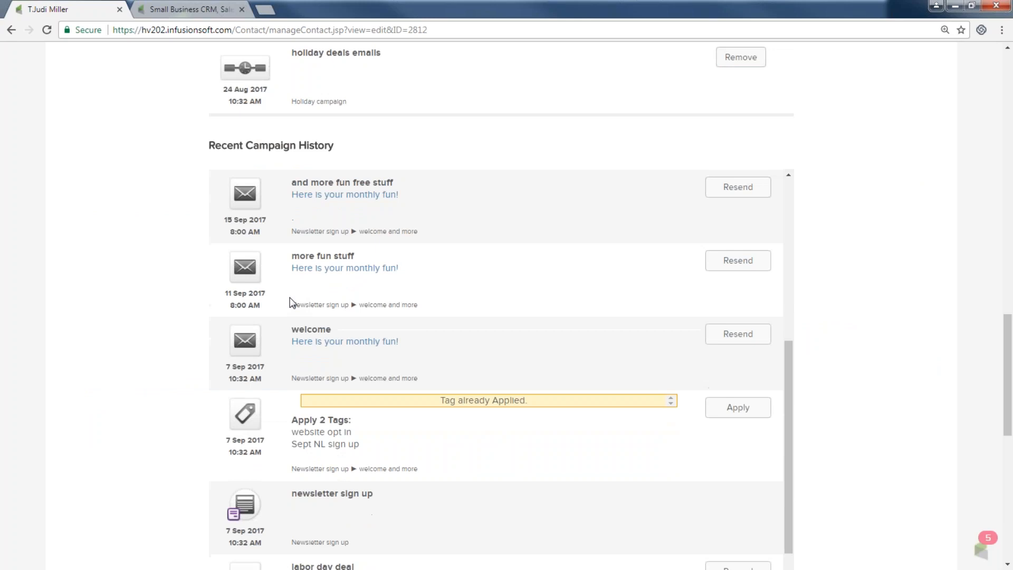
pyautogui.scroll(-1, 290, 302)
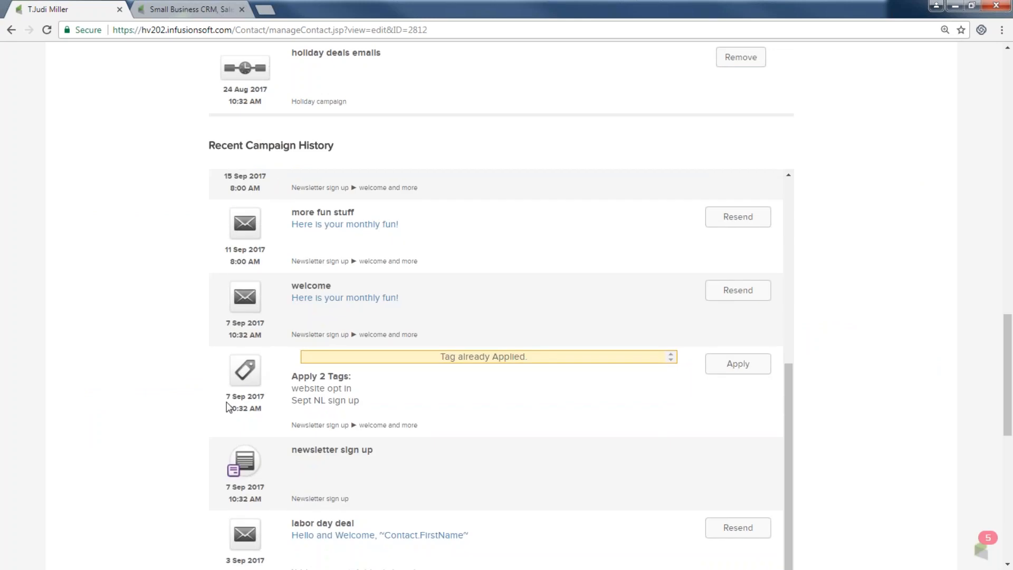
pyautogui.scroll(-5, 256, 391)
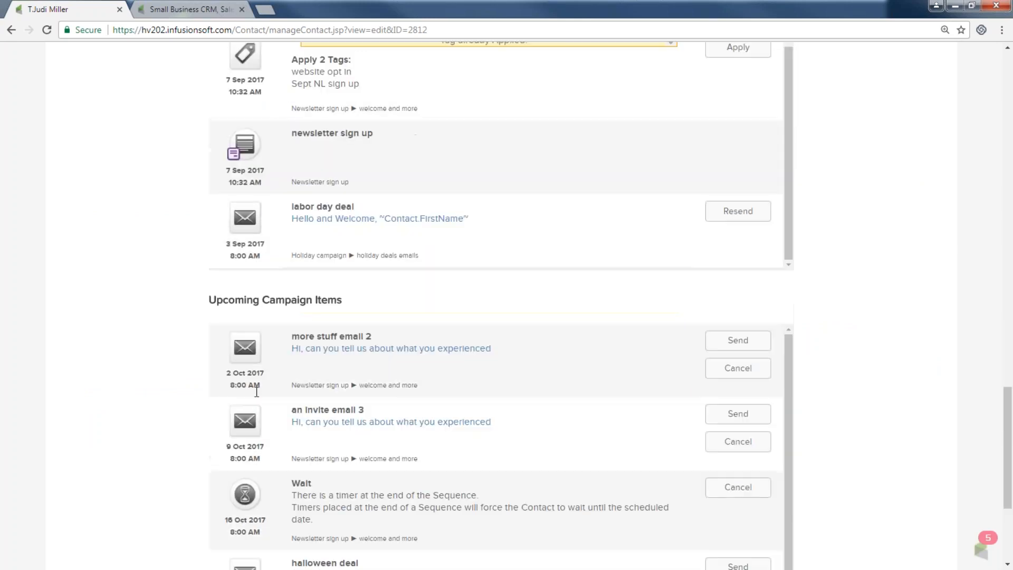
pyautogui.scroll(4, 257, 391)
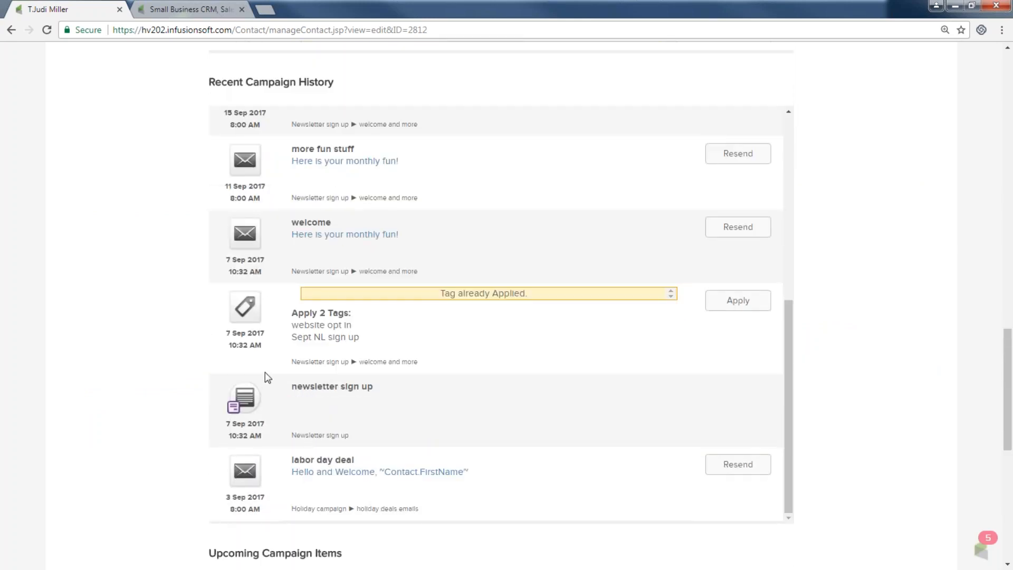
pyautogui.scroll(-3, 271, 378)
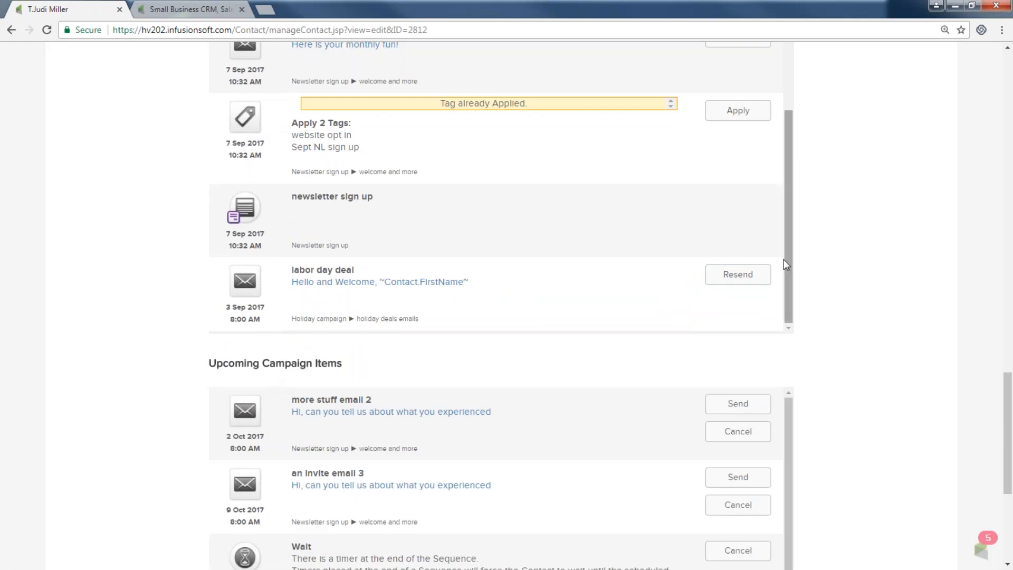
pyautogui.scroll(5, 783, 264)
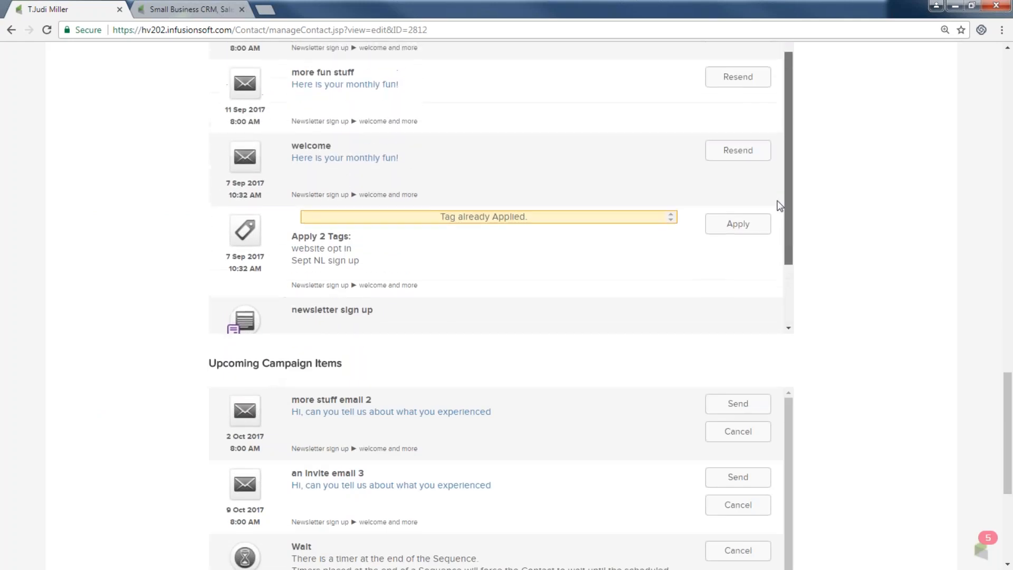
pyautogui.scroll(1, 780, 131)
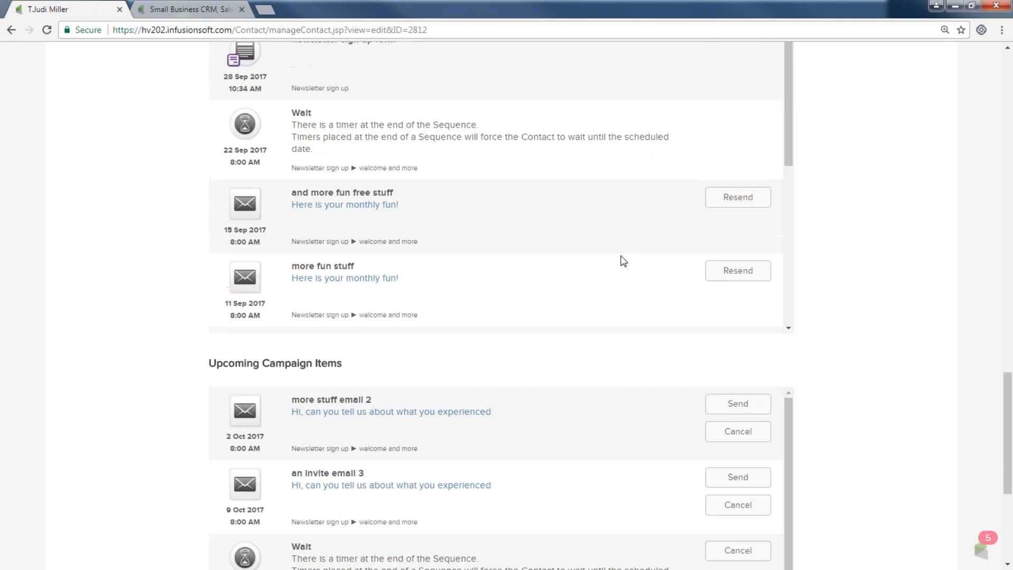
pyautogui.scroll(4, 584, 272)
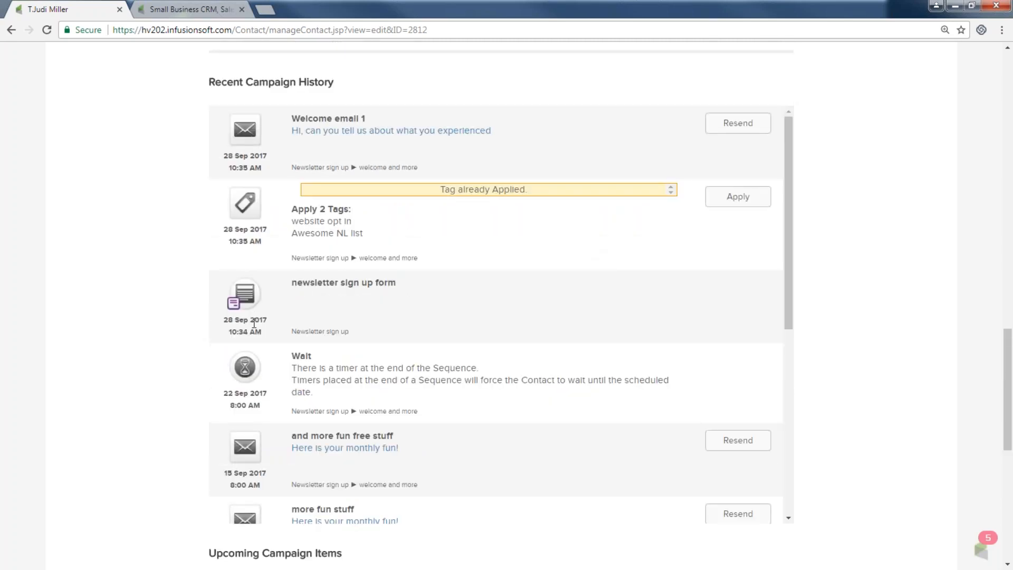
pyautogui.moveTo(292, 282); pyautogui.dragTo(395, 283)
pyautogui.scroll(2, 407, 323)
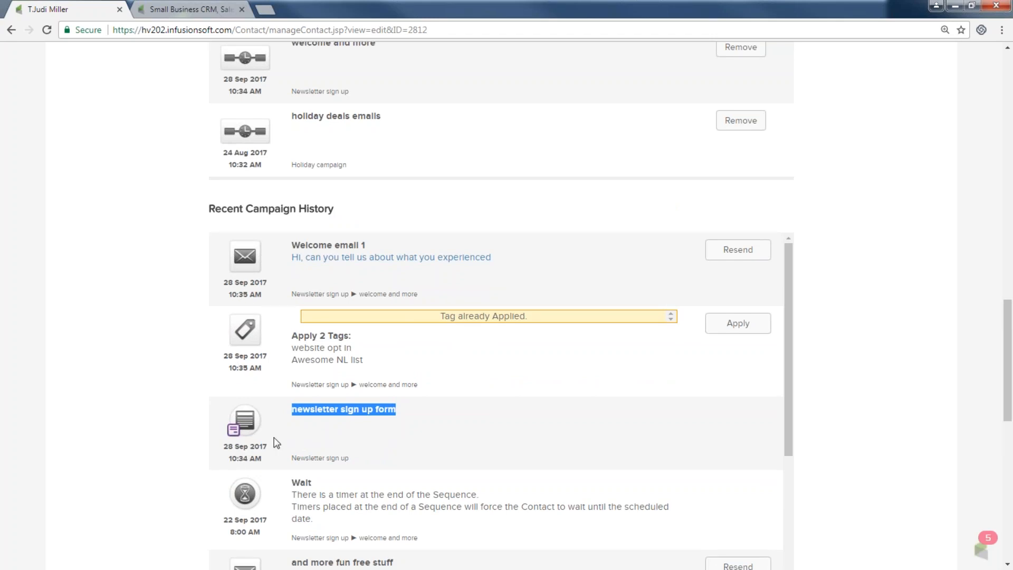
pyautogui.scroll(-15, 258, 440)
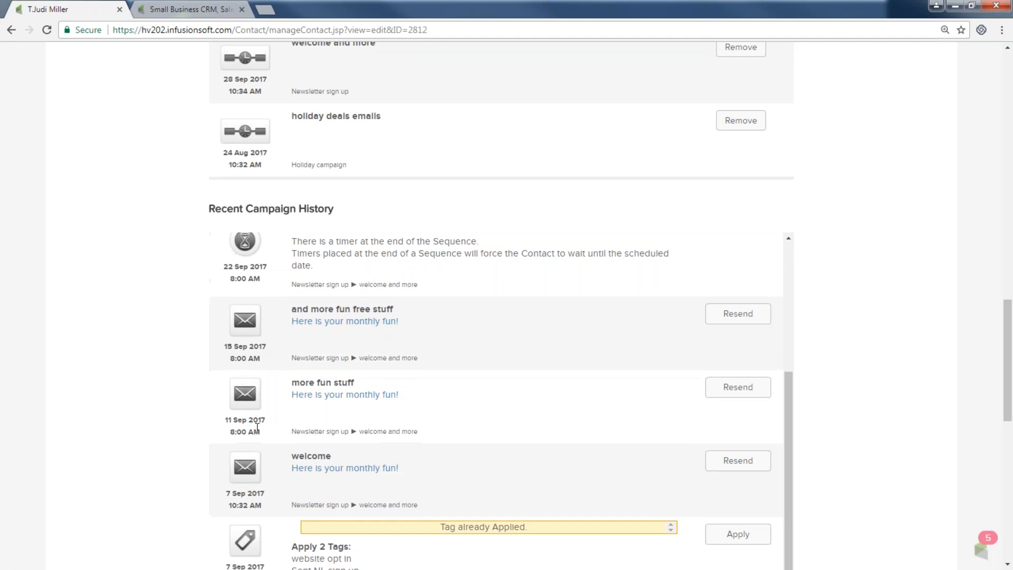
pyautogui.scroll(-1, 232, 338)
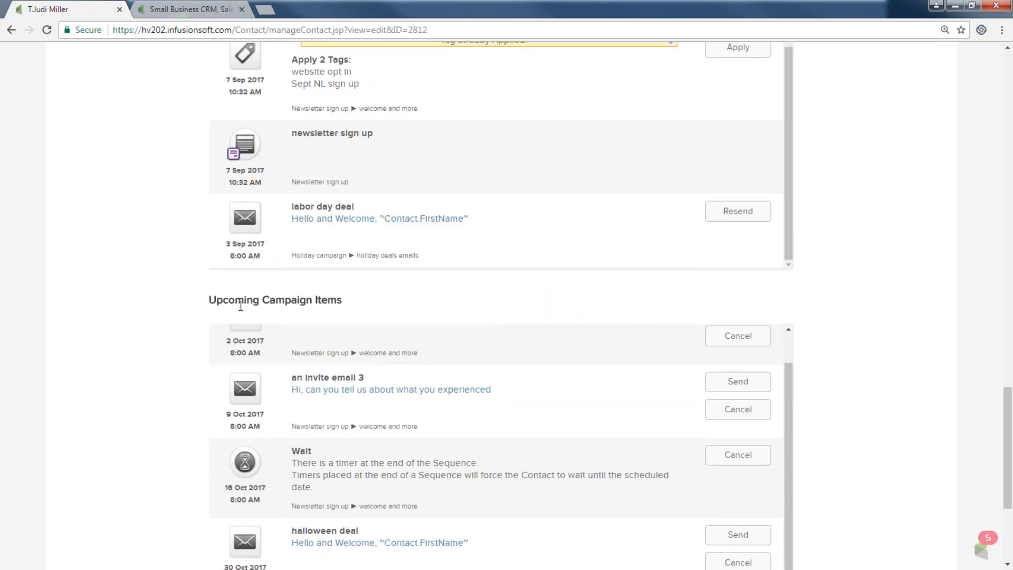
pyautogui.scroll(1, 321, 365)
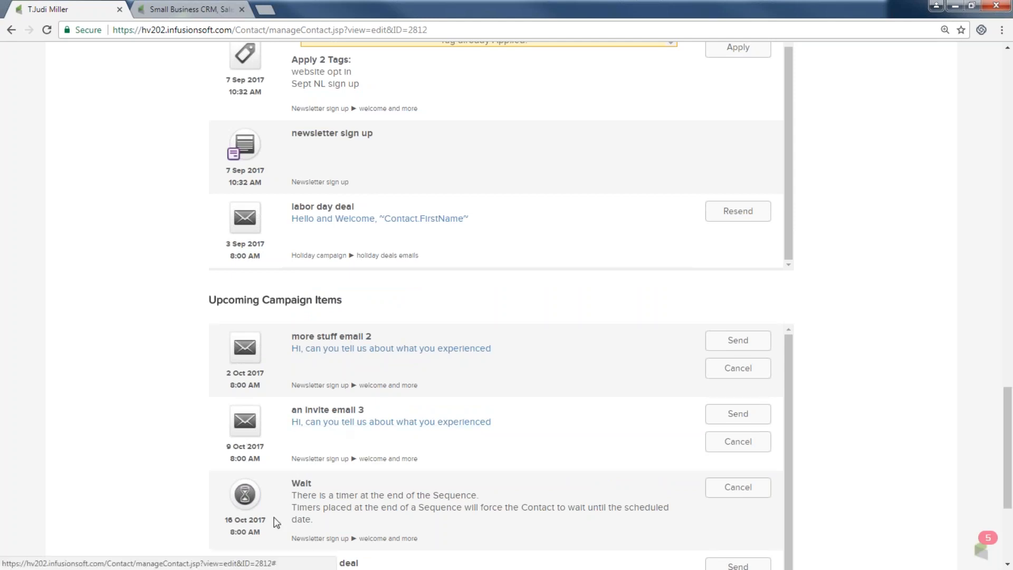
pyautogui.scroll(-3, 277, 520)
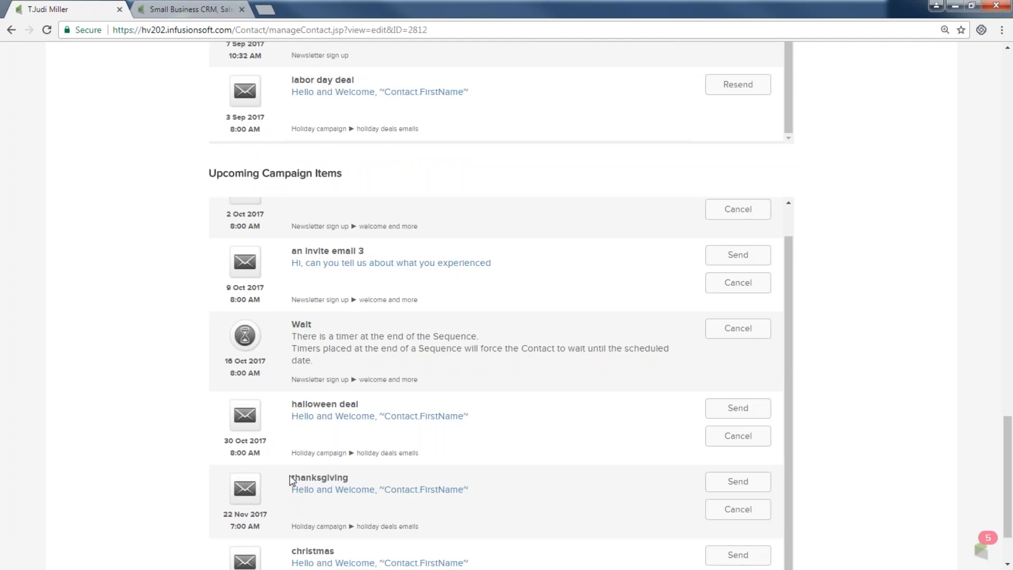
pyautogui.scroll(-1, 327, 472)
pyautogui.scroll(-1, 323, 473)
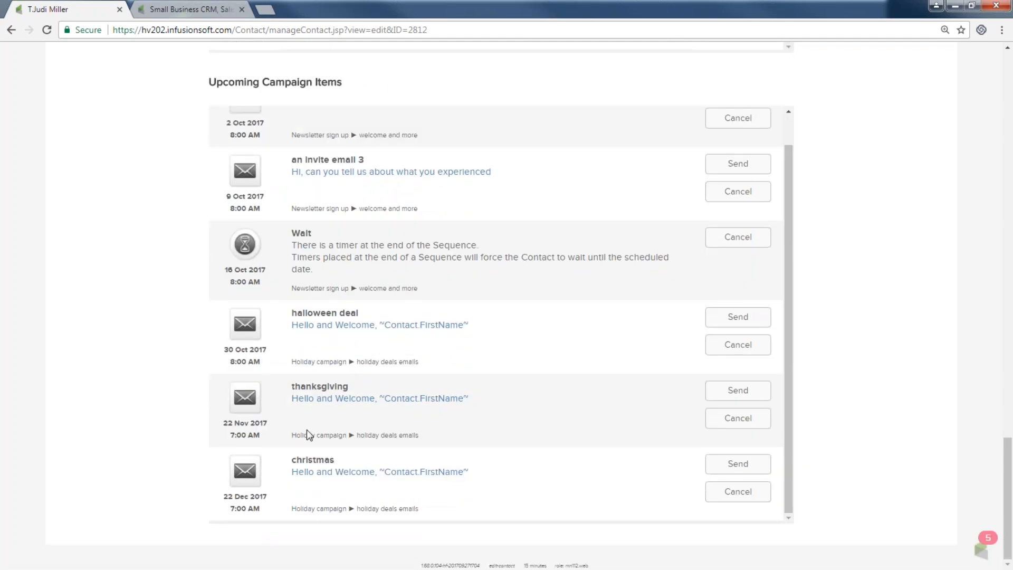
pyautogui.scroll(5, 306, 429)
pyautogui.scroll(15, 306, 430)
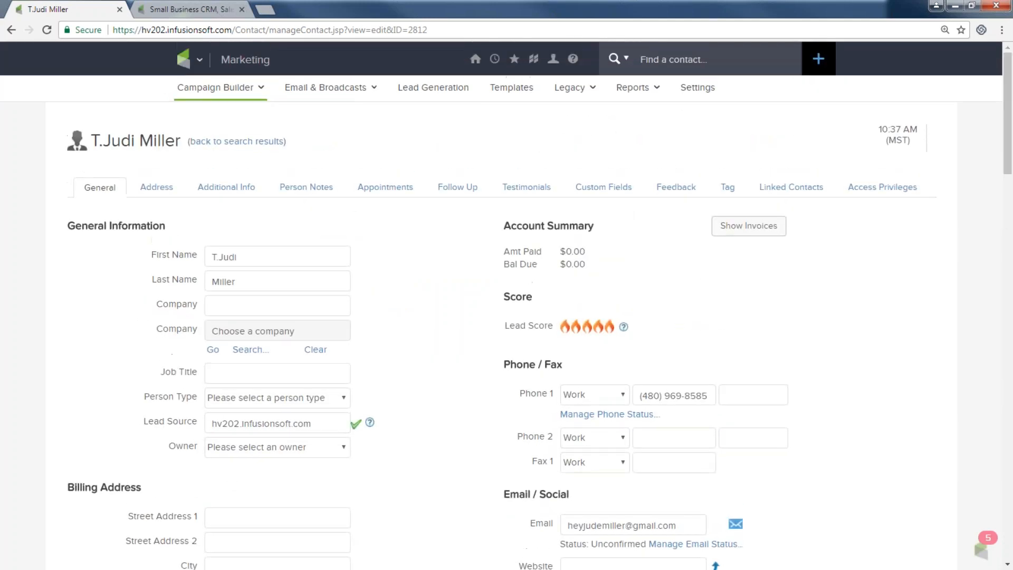
# Step: Go to the Contacts search page from the main navigation menu
pyautogui.click(192, 59)
pyautogui.click(304, 119)
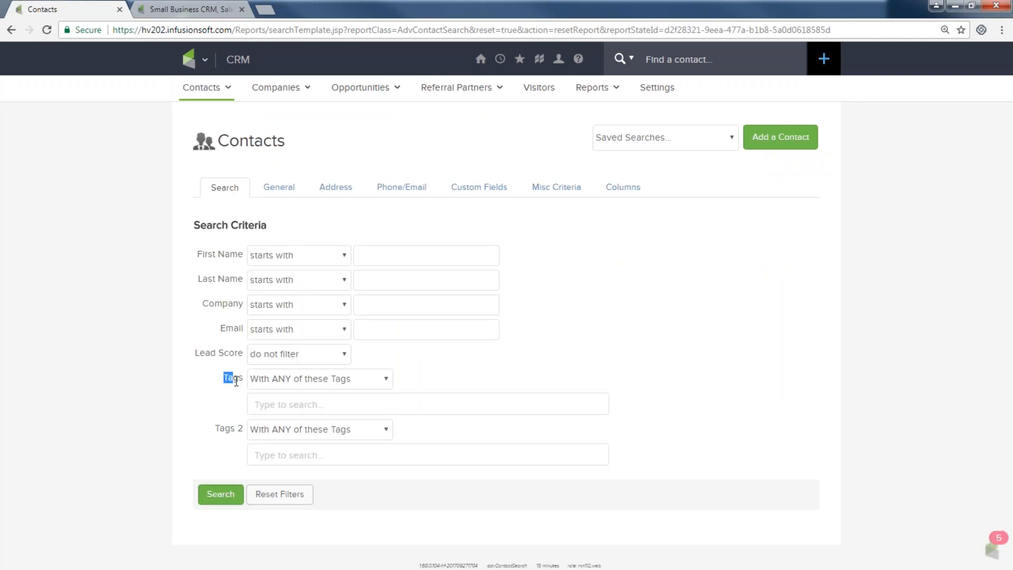
# Step: Search contacts by the Awesome NL list tag and select the single matching contact's name
pyautogui.click(264, 404)
pyautogui.write('awe')
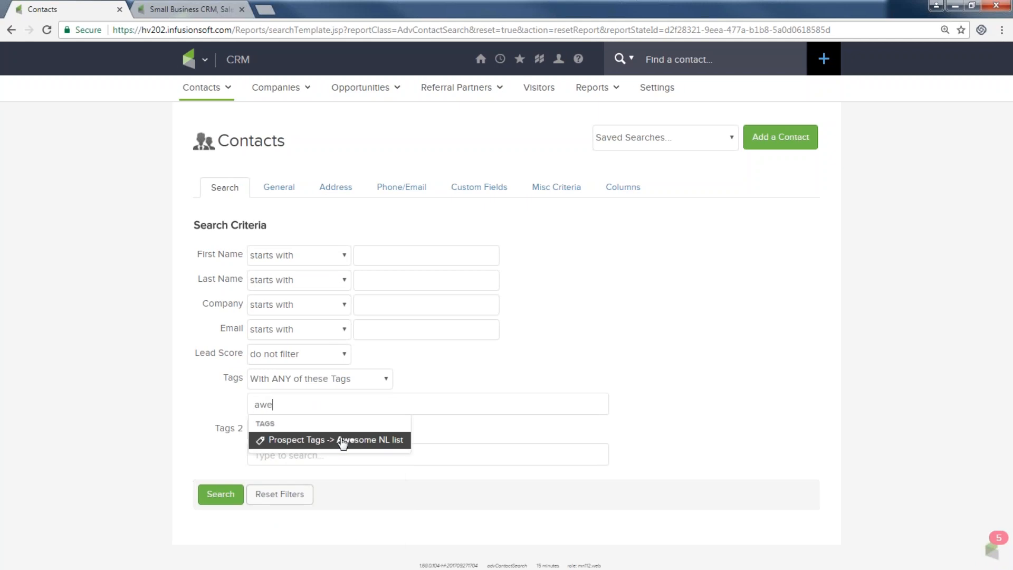
pyautogui.click(341, 440)
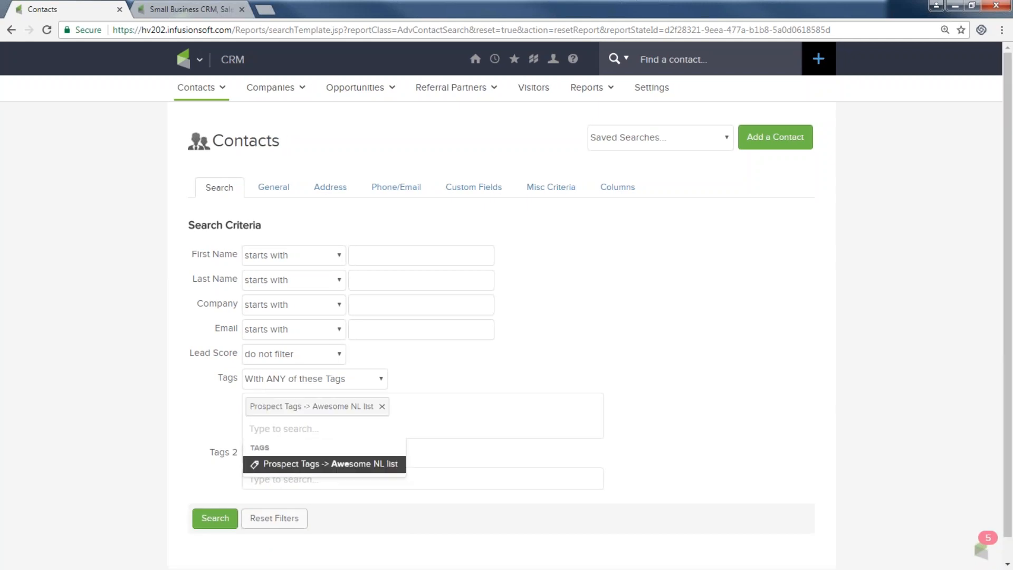
pyautogui.click(216, 519)
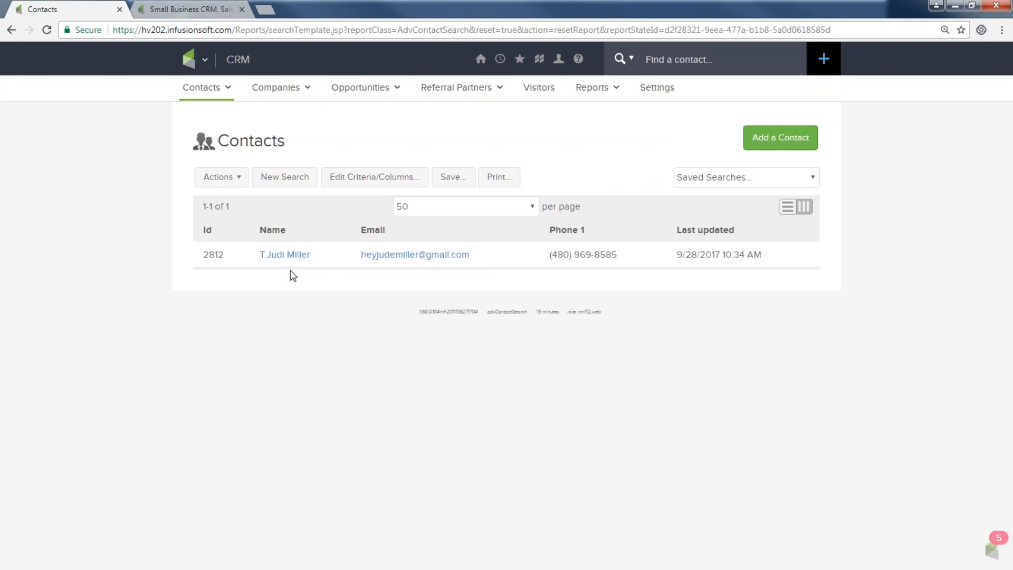
pyautogui.doubleClick(307, 256)
pyautogui.moveTo(307, 255); pyautogui.dragTo(242, 258)
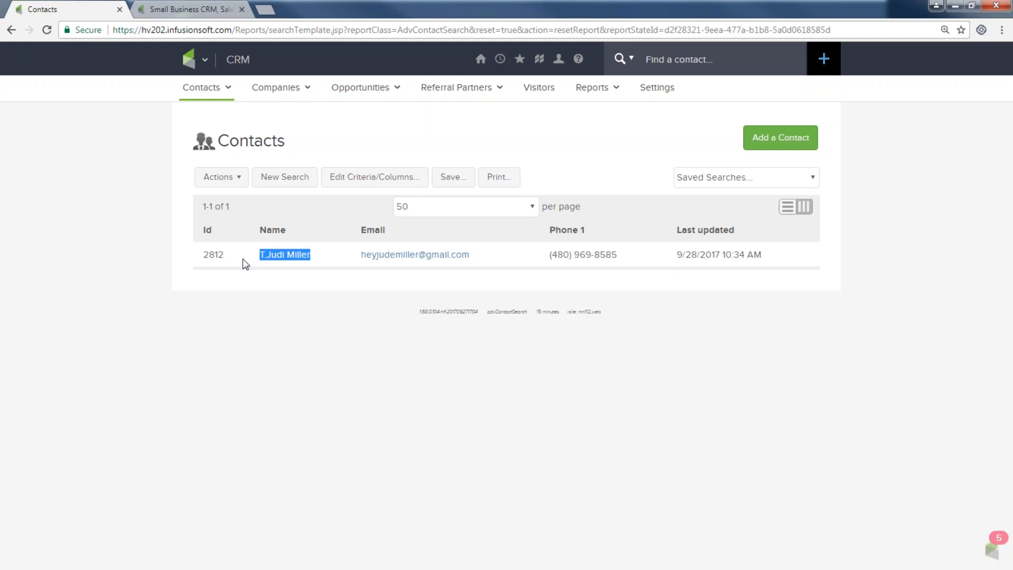
# Step: Reopen Newsletter sign up from Campaign Builder, glance at its Actions list, then advance to the Remember this slide
pyautogui.click(207, 62)
pyautogui.click(415, 121)
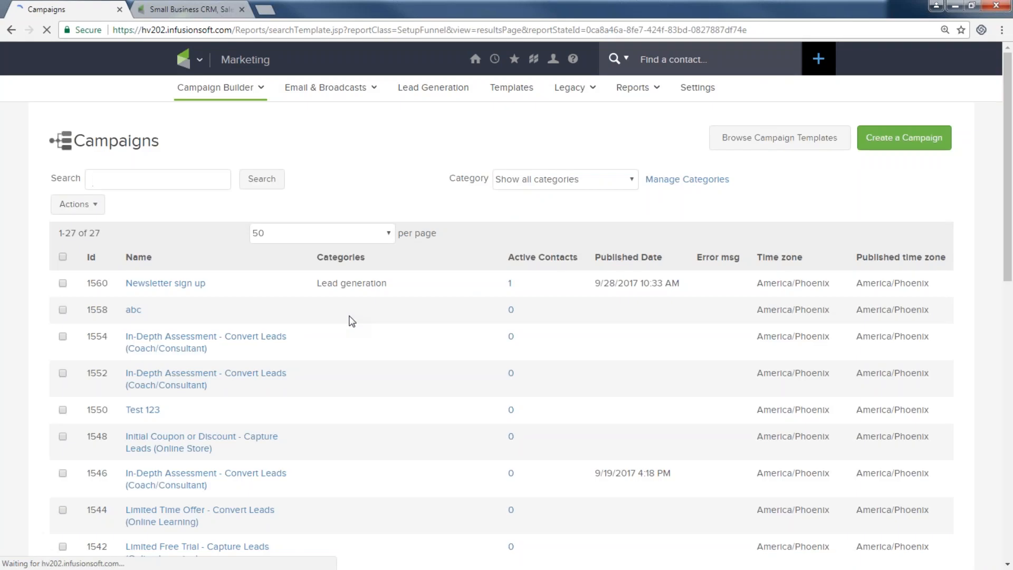
pyautogui.click(182, 287)
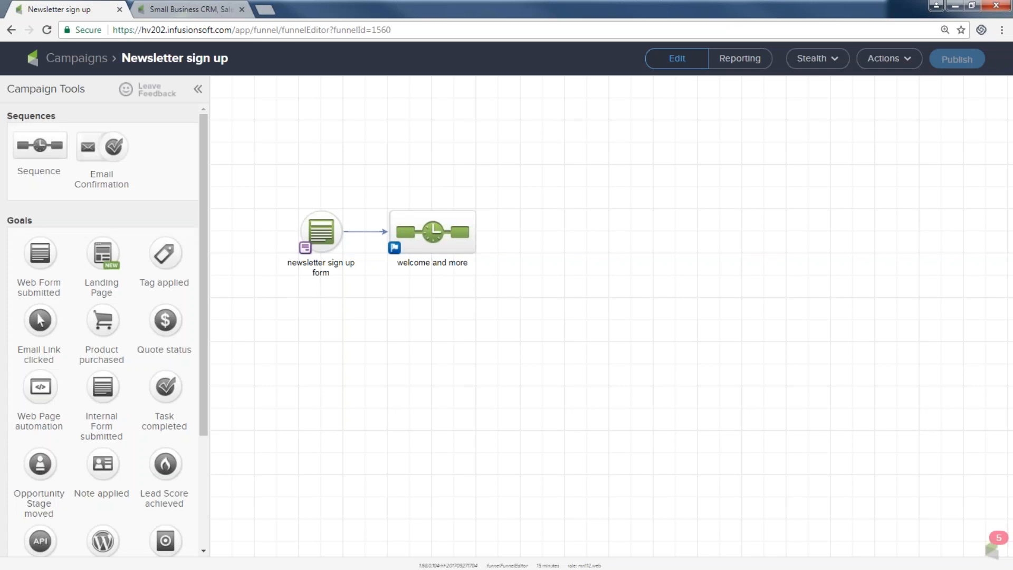
pyautogui.click(884, 59)
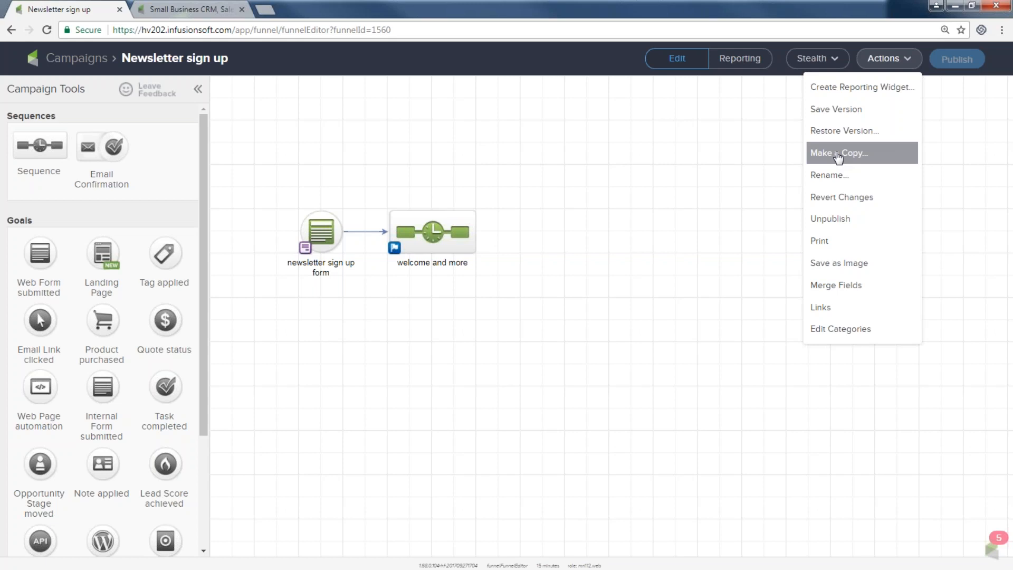
pyautogui.click(883, 58)
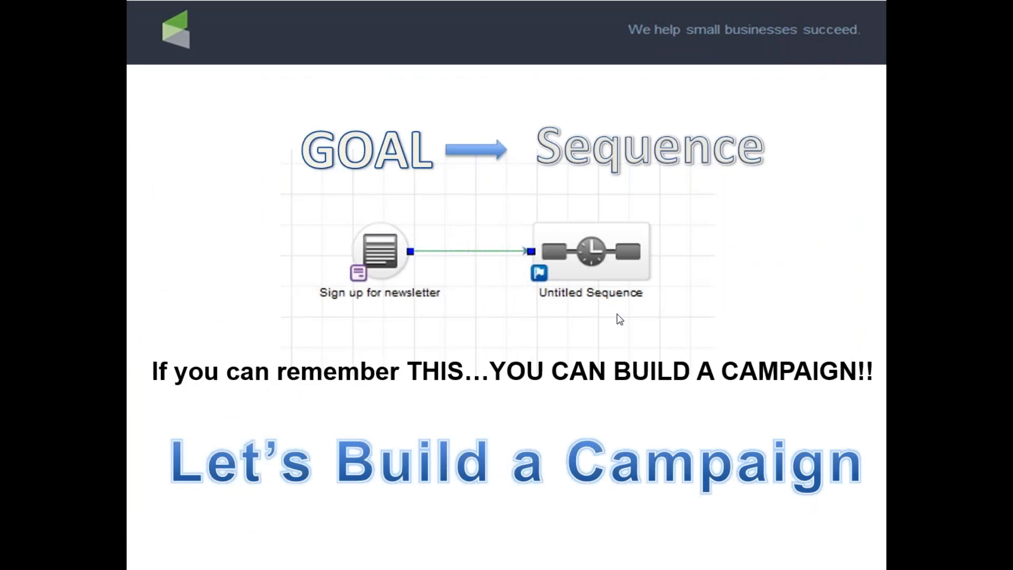
pyautogui.click(662, 298)
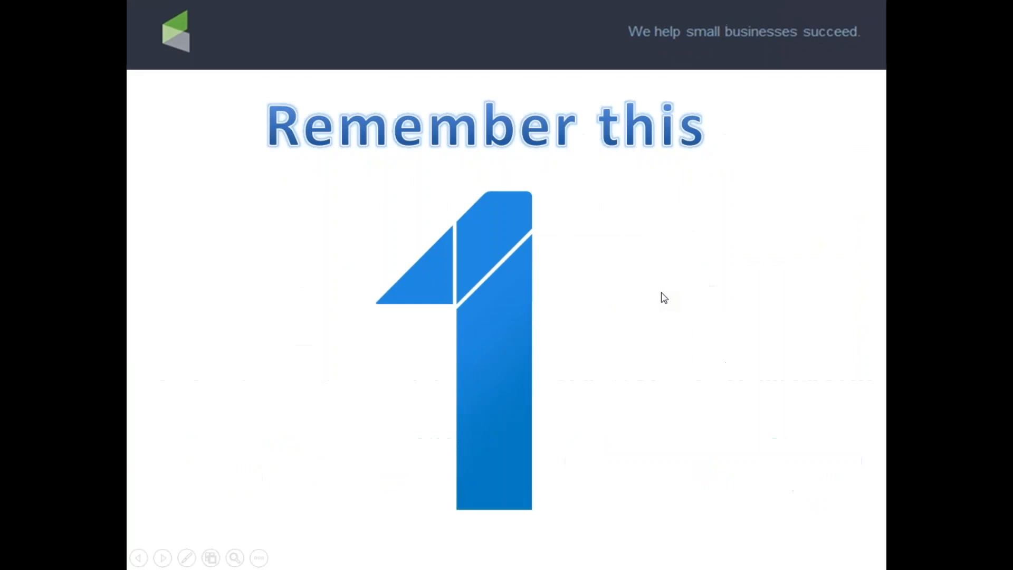
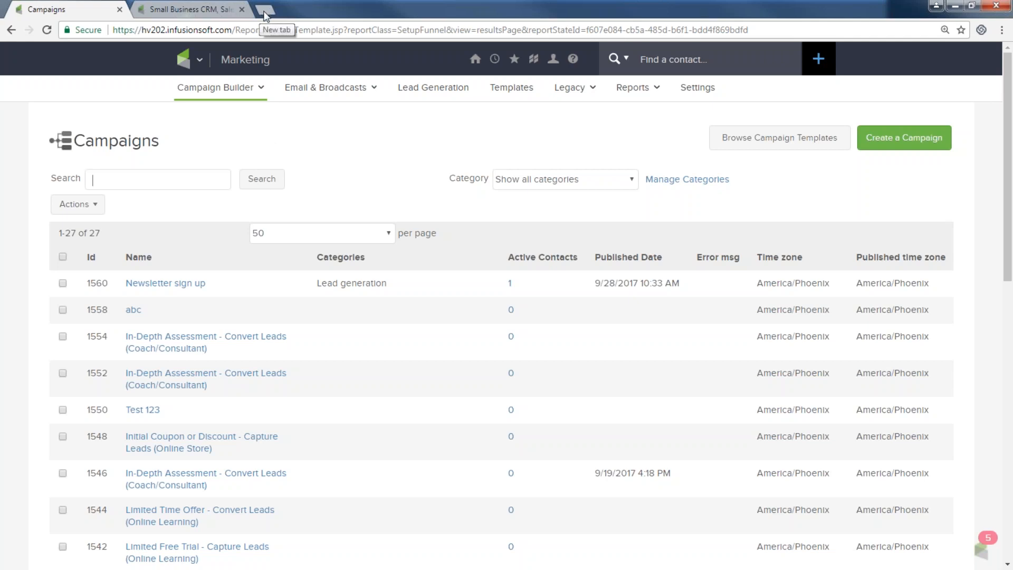
# Step: Open the Newsletter sign up campaign from the Campaign Builder list
pyautogui.click(181, 288)
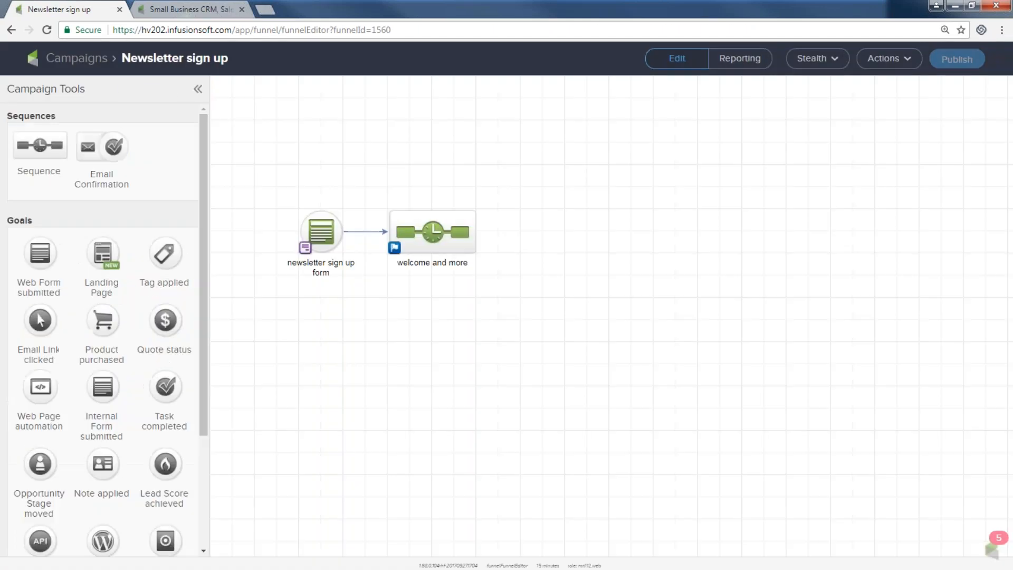
# Step: Show the newsletter sign up form's hosted-version web form links from its Code options
pyautogui.doubleClick(325, 236)
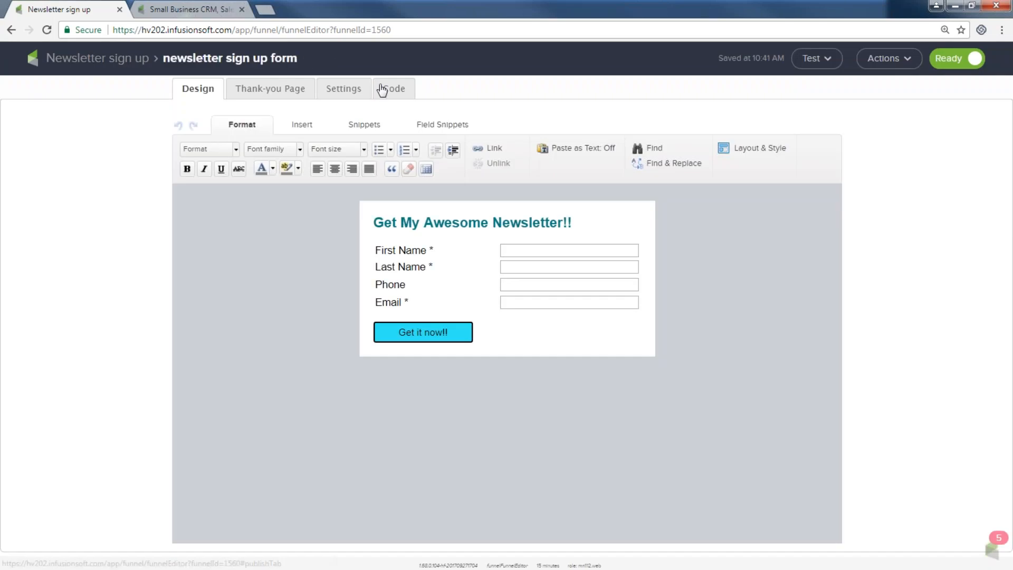
pyautogui.click(382, 90)
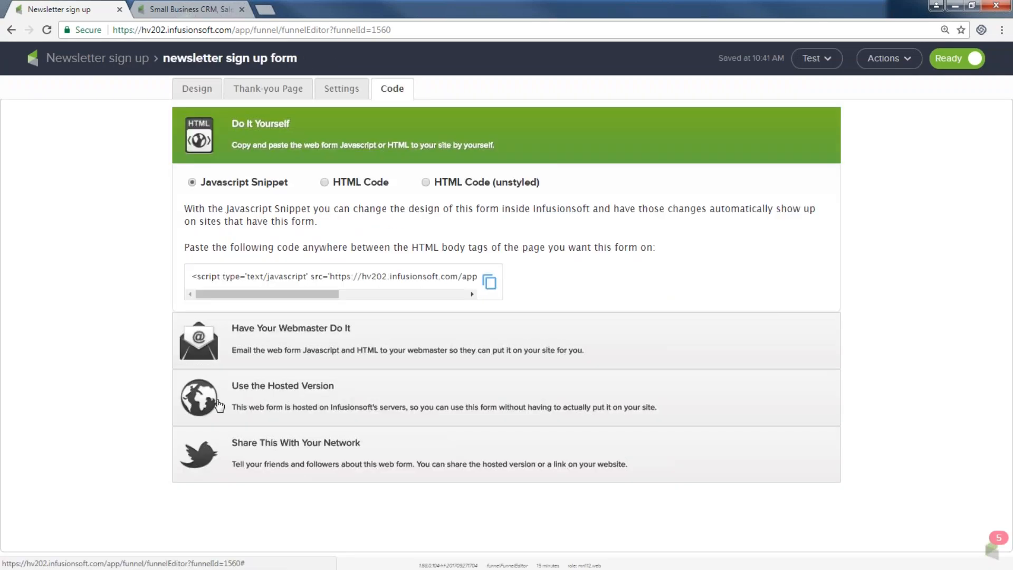
pyautogui.click(244, 387)
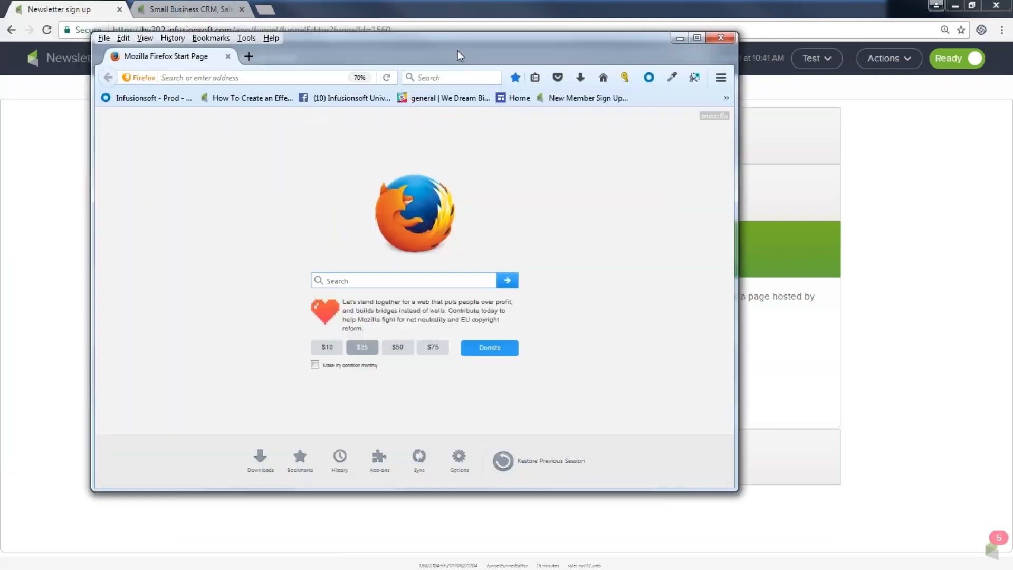
pyautogui.moveTo(458, 49); pyautogui.dragTo(501, 44)
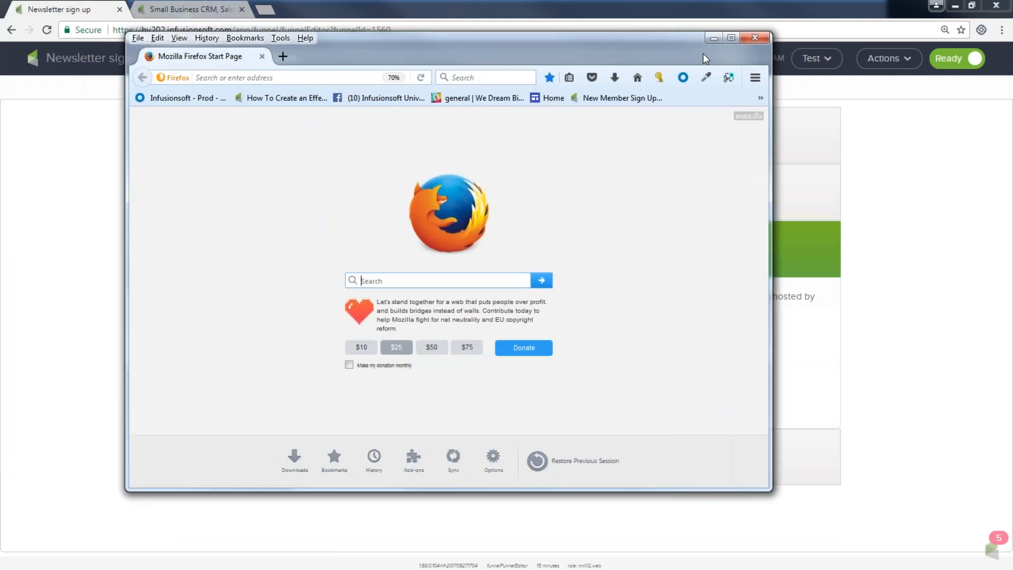
# Step: Maximize Firefox and go to the Basic Training Webinars YouTube channel home page
pyautogui.click(731, 36)
pyautogui.click(314, 46)
pyautogui.write('basicsalesdemo.infusionsoft.com/')
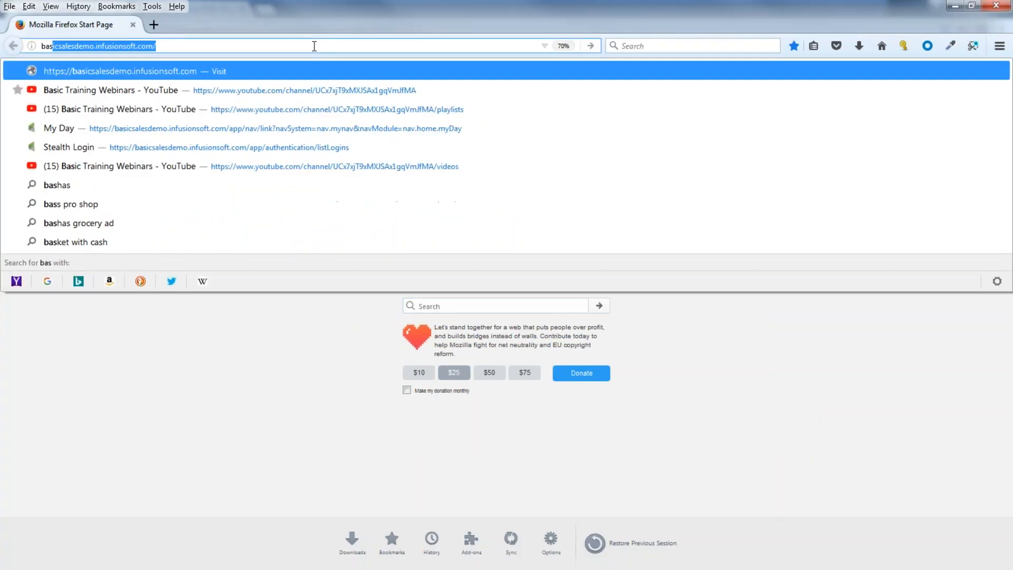
pyautogui.click(176, 110)
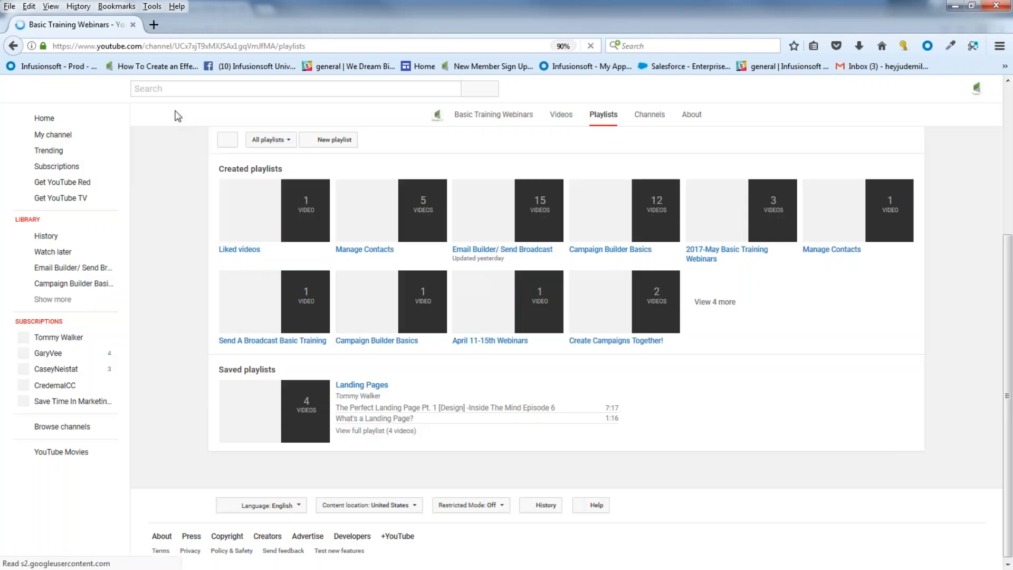
pyautogui.click(74, 135)
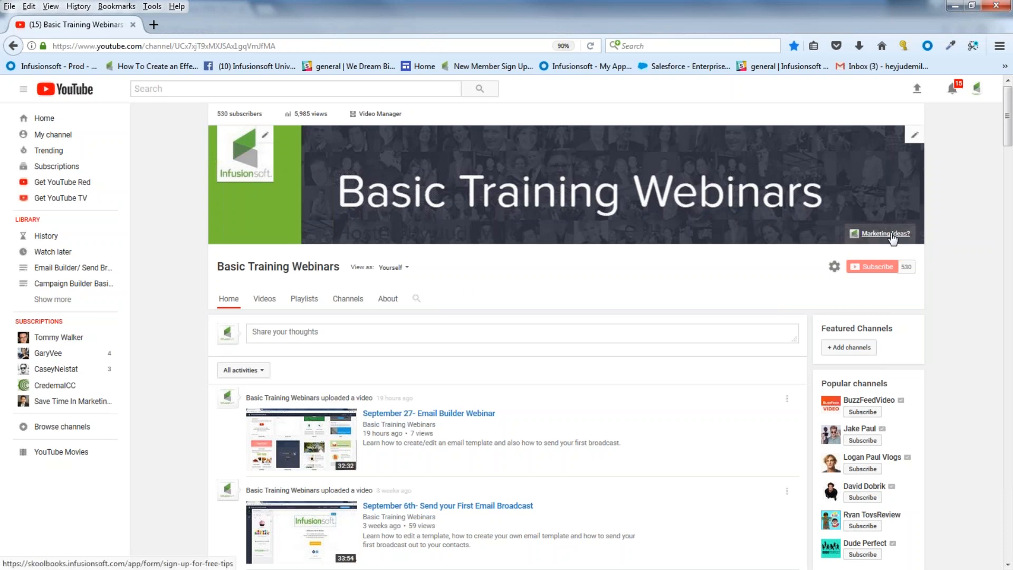
# Step: Follow the banner's Marketing Ideas? link to the hosted sign-up form, then start a new tab
pyautogui.click(891, 236)
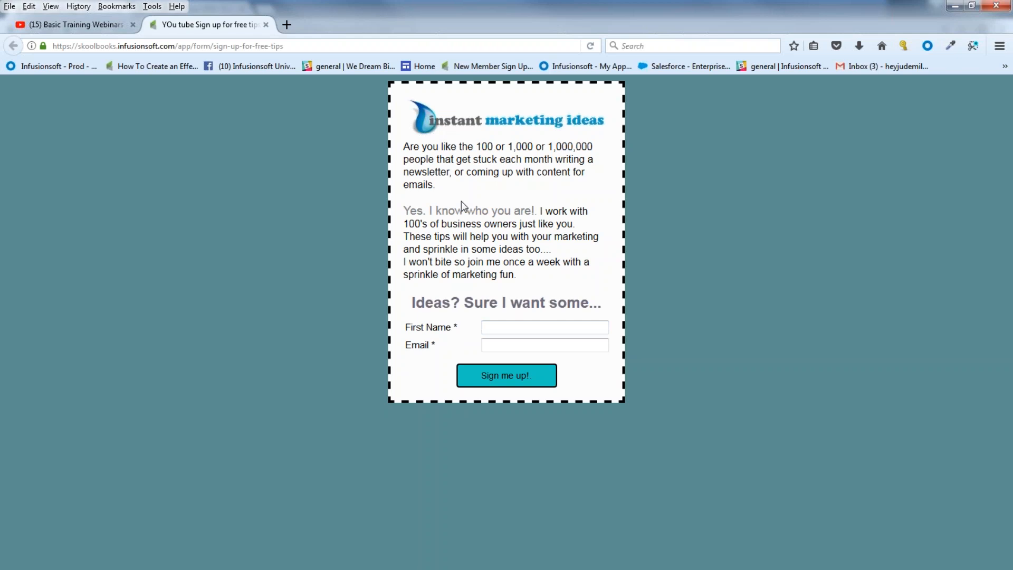
pyautogui.click(291, 24)
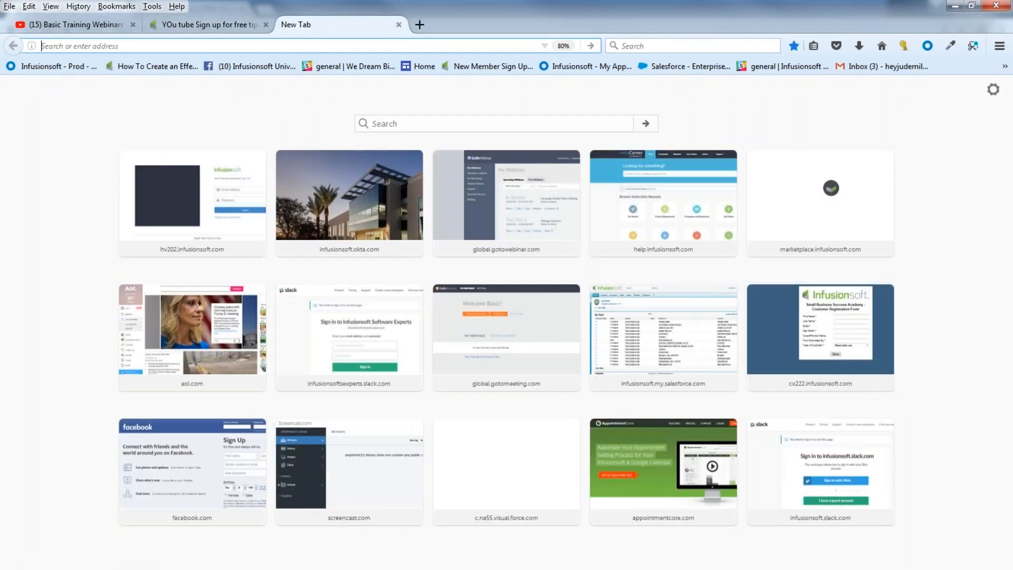
# Step: Load facebook.com, switch to the Instant Marketing Ideas page, and scroll down to its pinned post
pyautogui.write('faceboo')
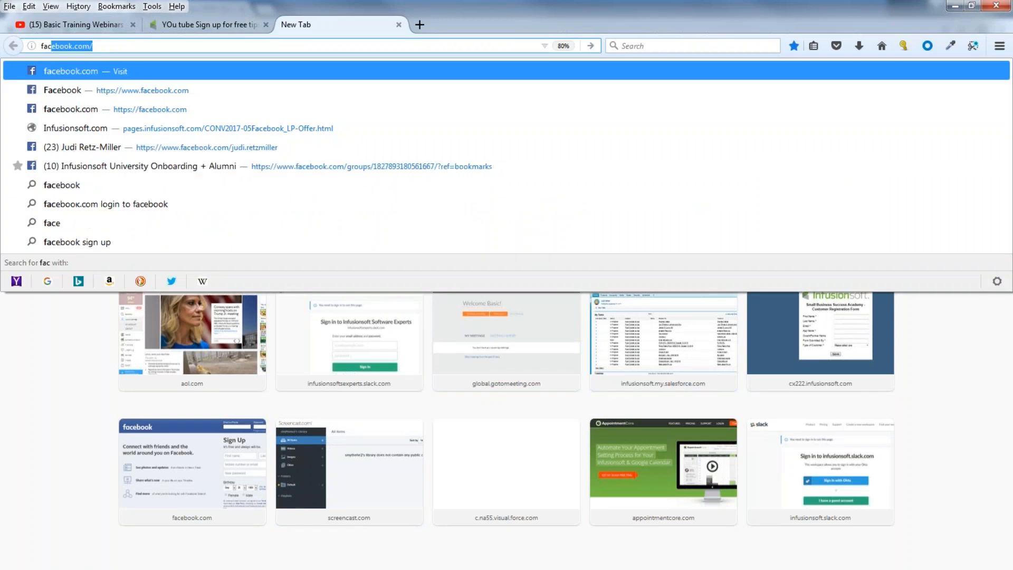
pyautogui.write('k')
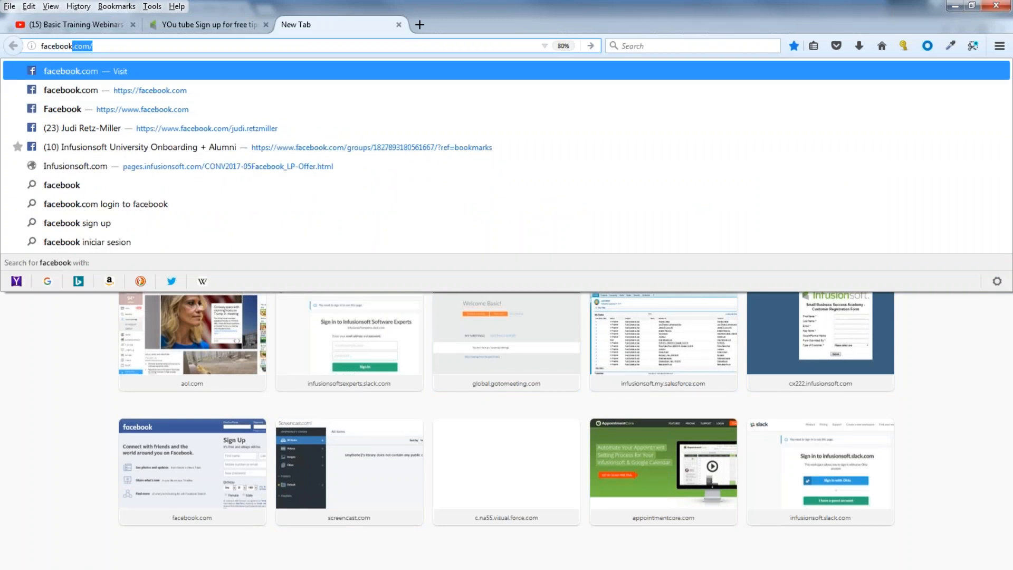
pyautogui.press('Return')
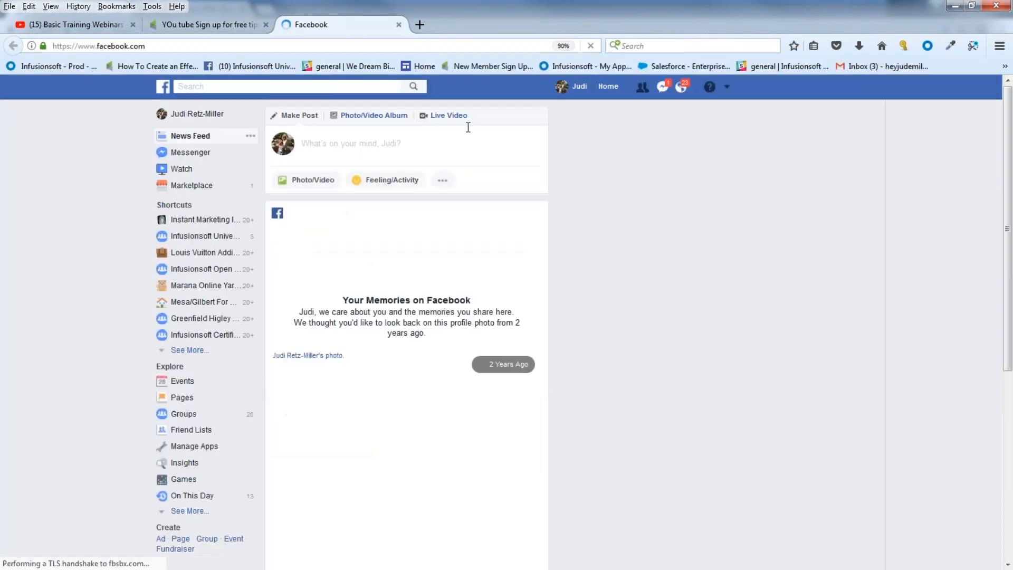
pyautogui.click(727, 88)
pyautogui.scroll(-2, 486, 377)
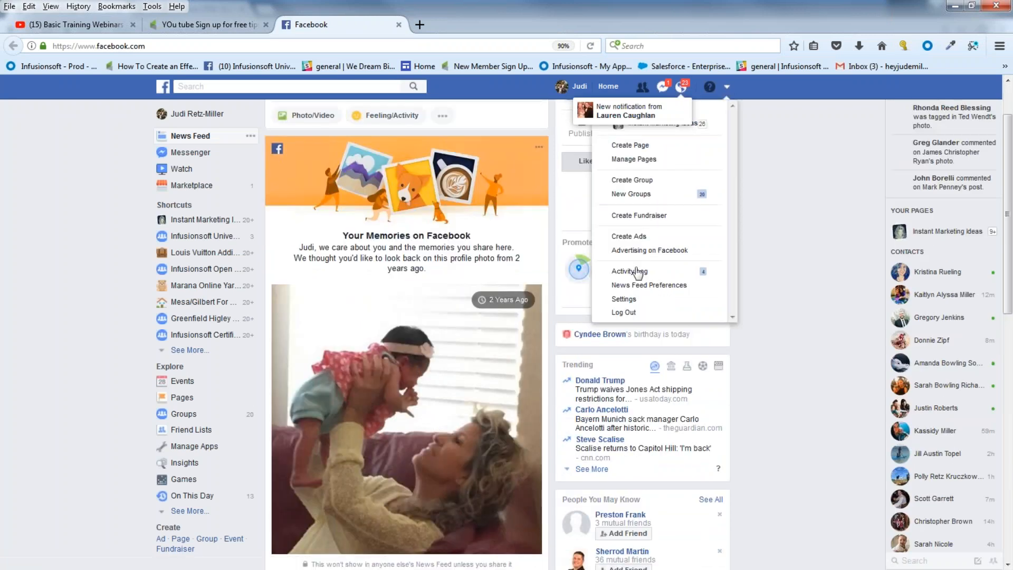
pyautogui.scroll(2, 656, 155)
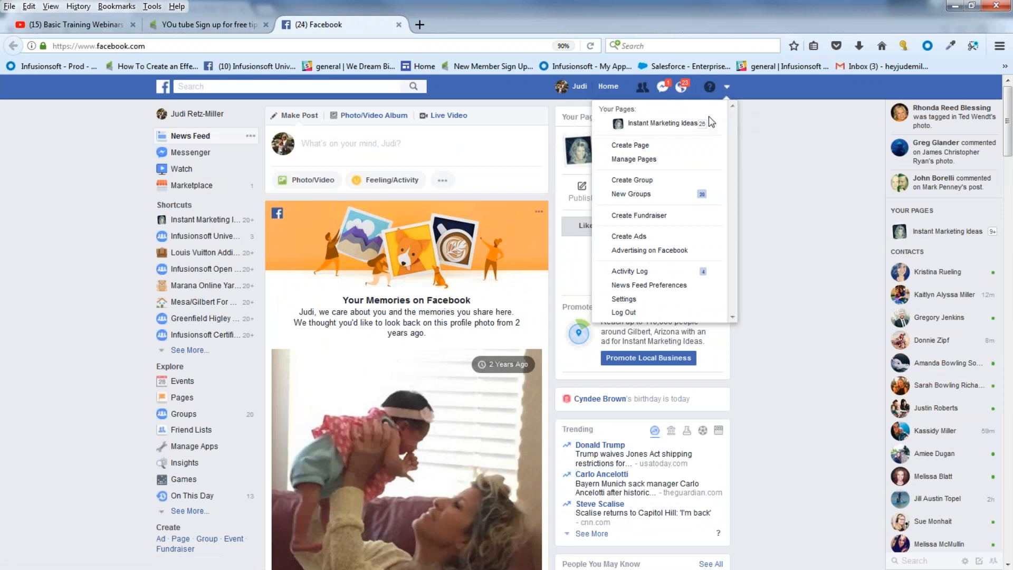
pyautogui.click(681, 124)
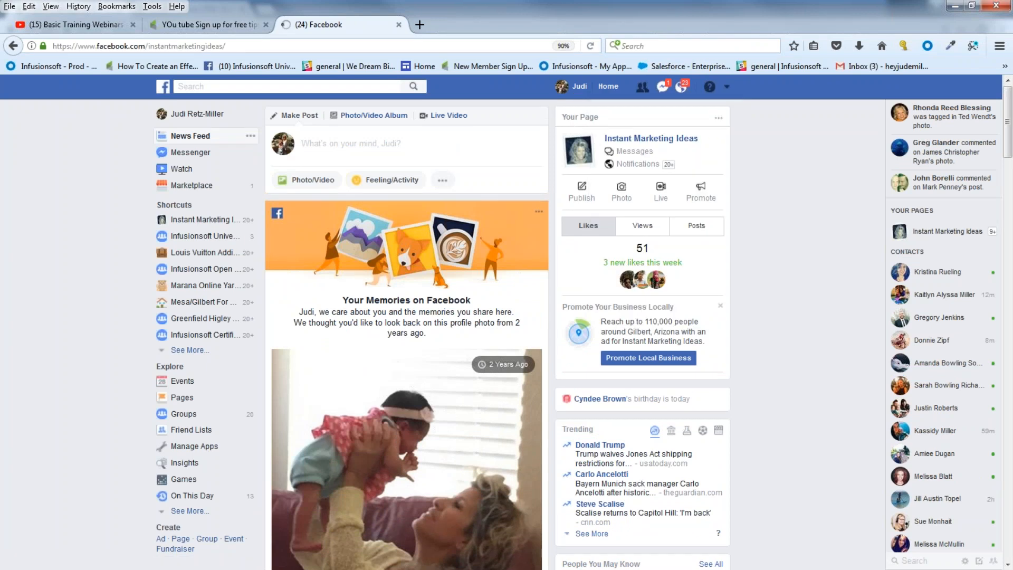
pyautogui.scroll(-2, 511, 391)
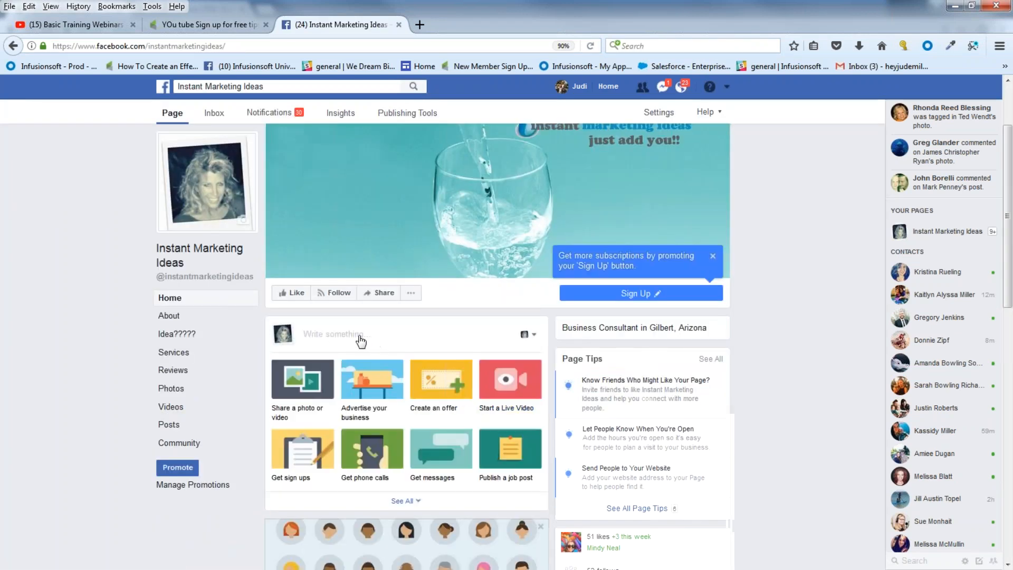
pyautogui.scroll(-10, 361, 341)
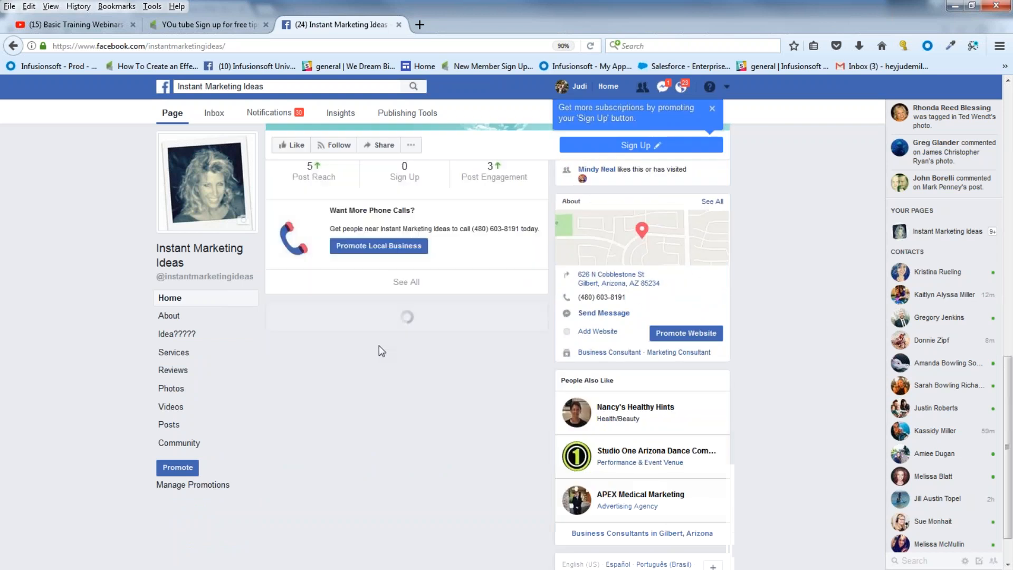
pyautogui.scroll(-4, 406, 354)
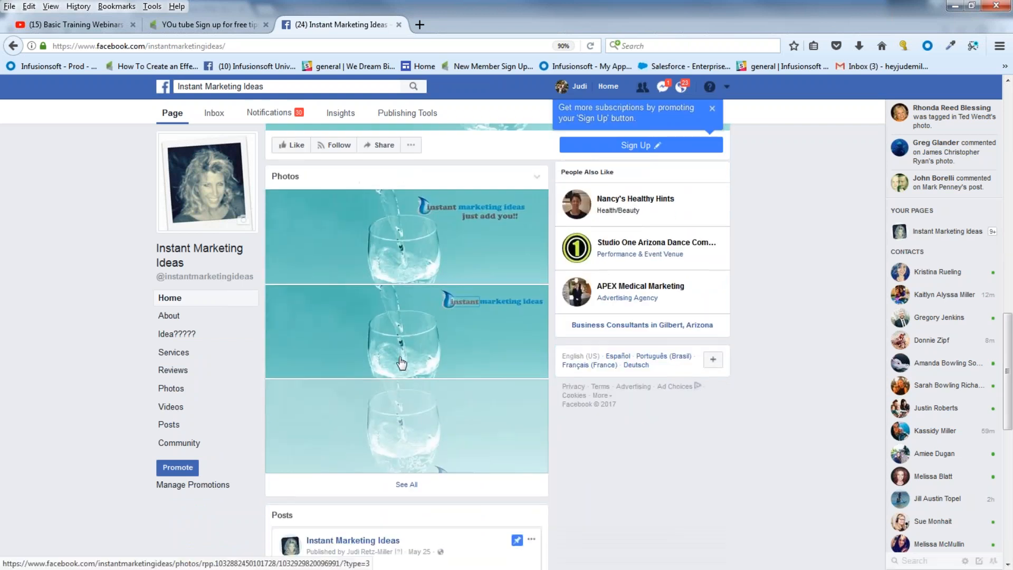
pyautogui.scroll(-3, 387, 327)
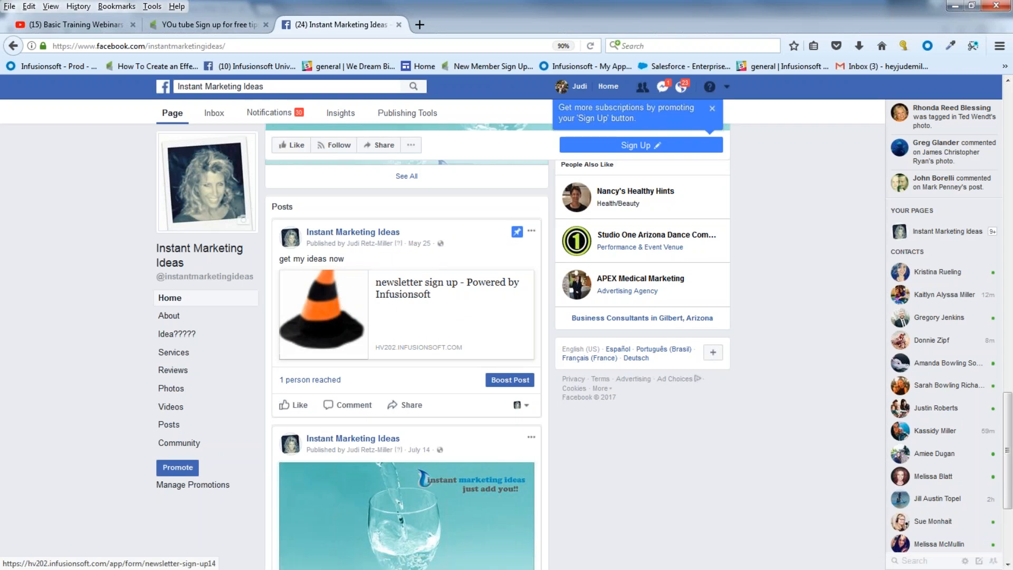
# Step: Open the pinned post's newsletter sign-up form, check the other Firefox tabs, then minimize Firefox
pyautogui.click(397, 294)
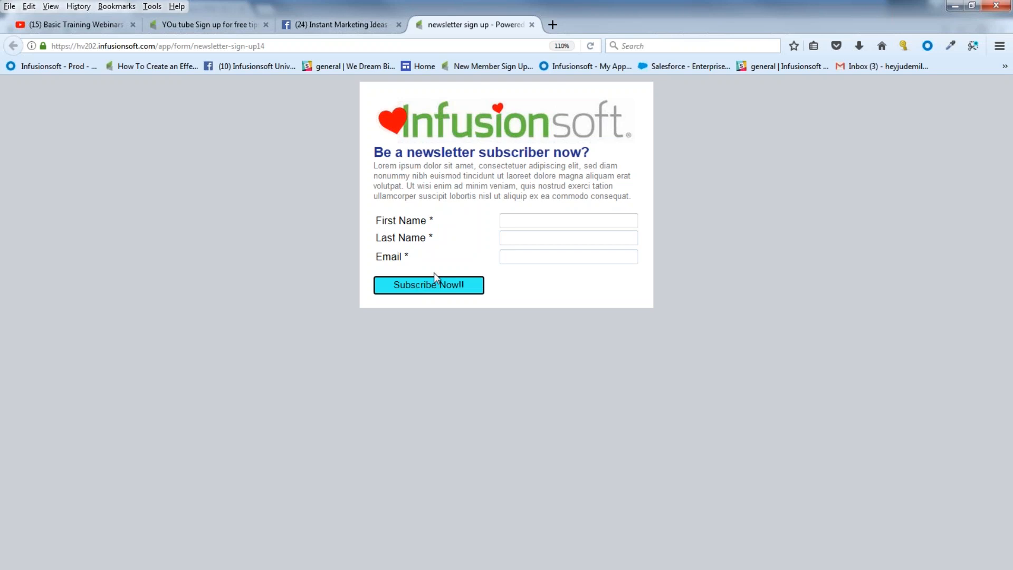
pyautogui.click(379, 30)
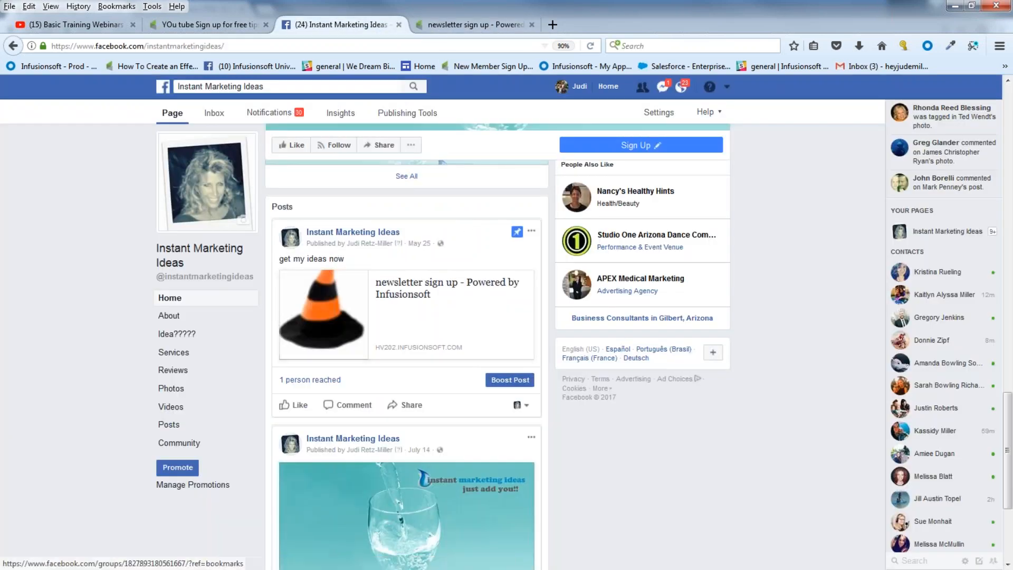
pyautogui.click(243, 30)
pyautogui.click(101, 27)
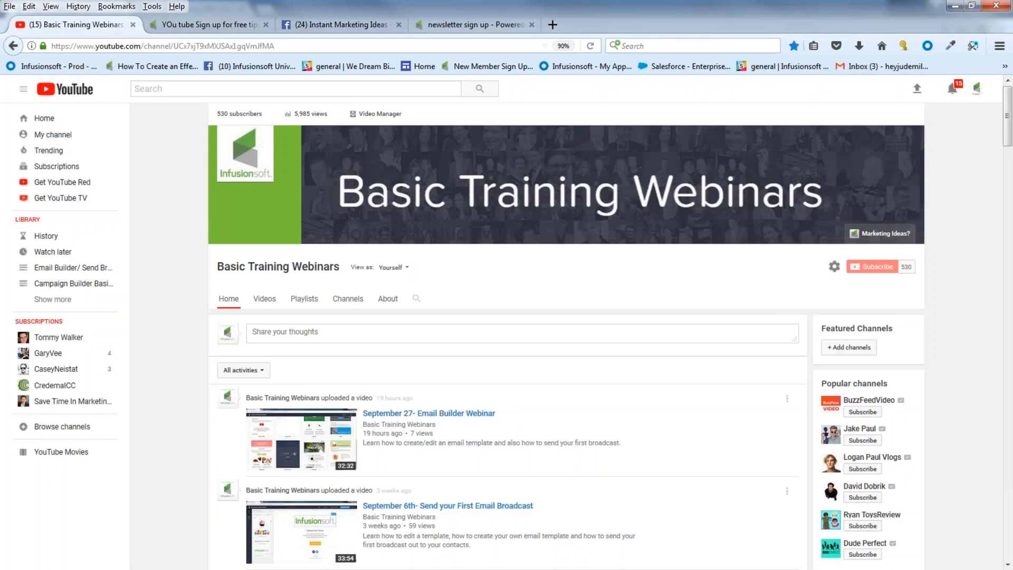
pyautogui.click(953, 7)
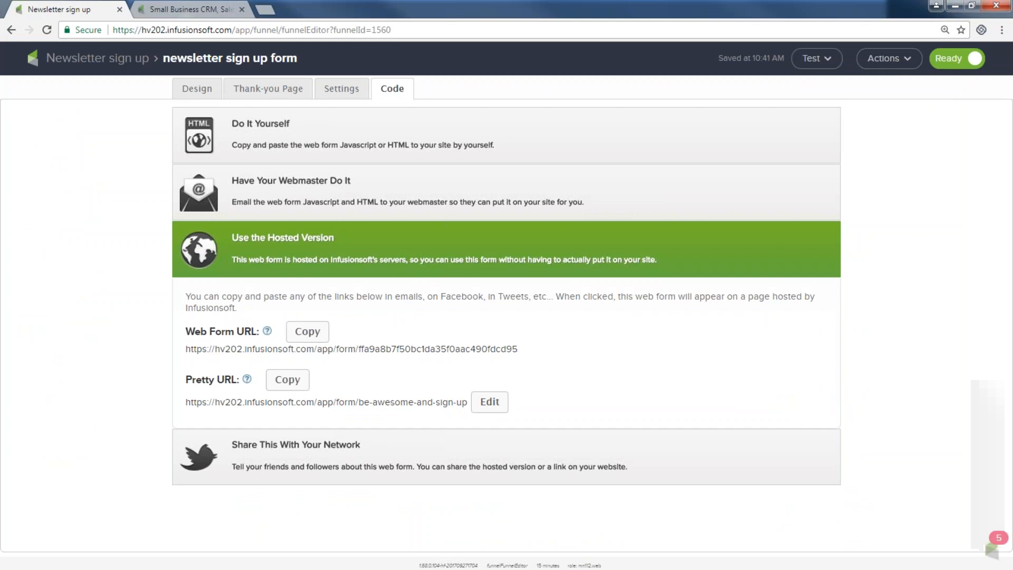
pyautogui.click(92, 61)
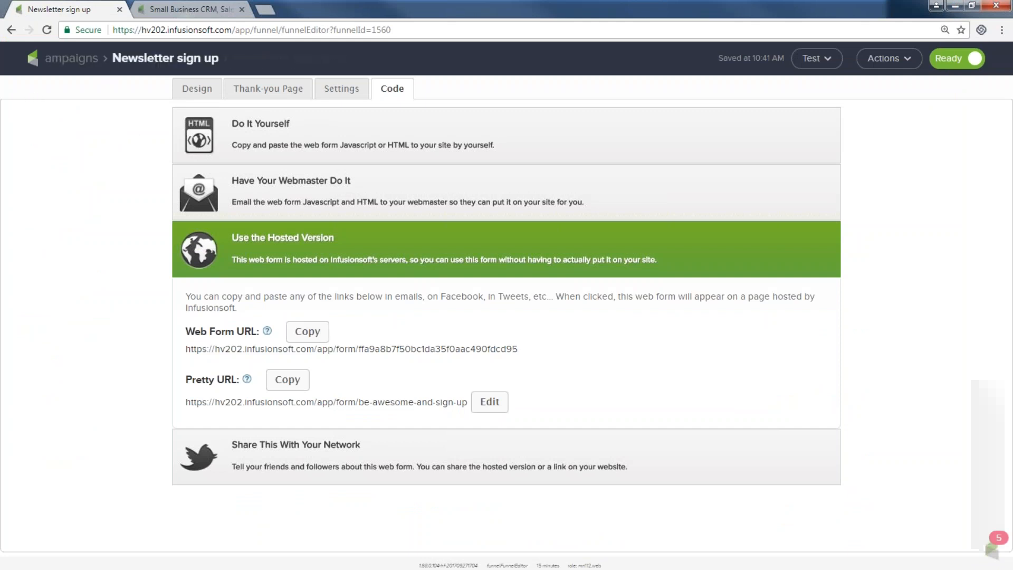
pyautogui.click(79, 59)
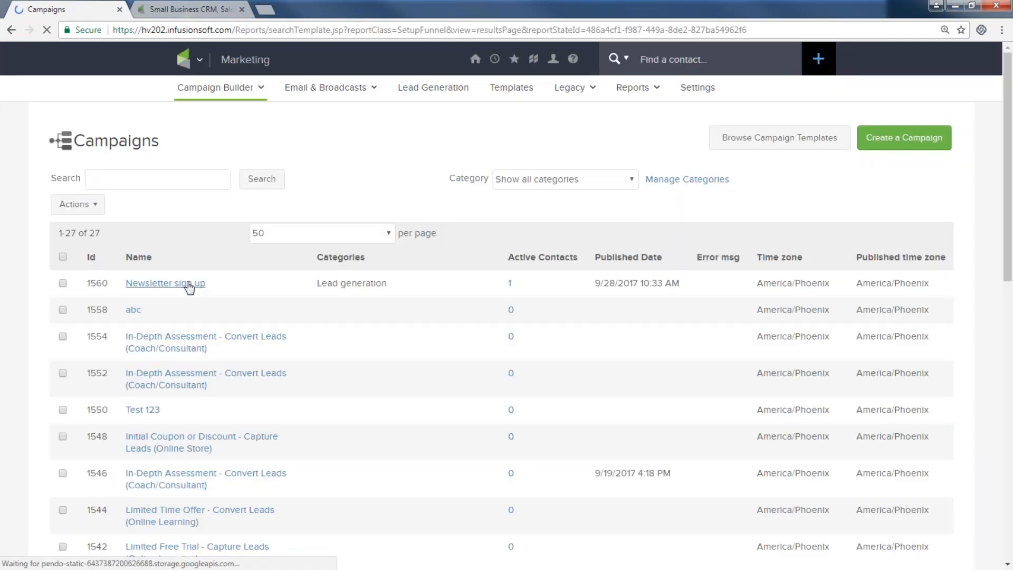
pyautogui.click(194, 282)
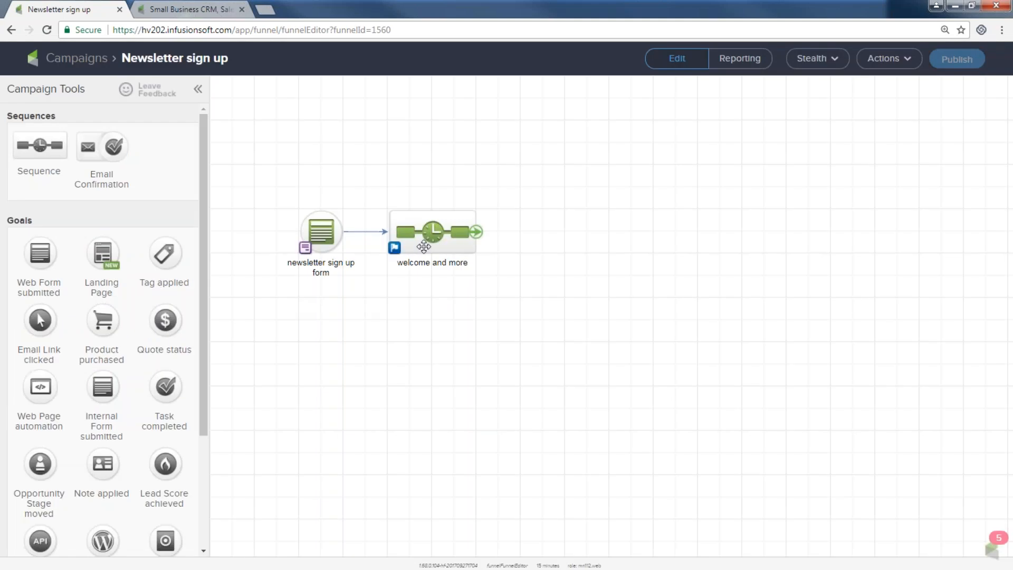
pyautogui.doubleClick(424, 238)
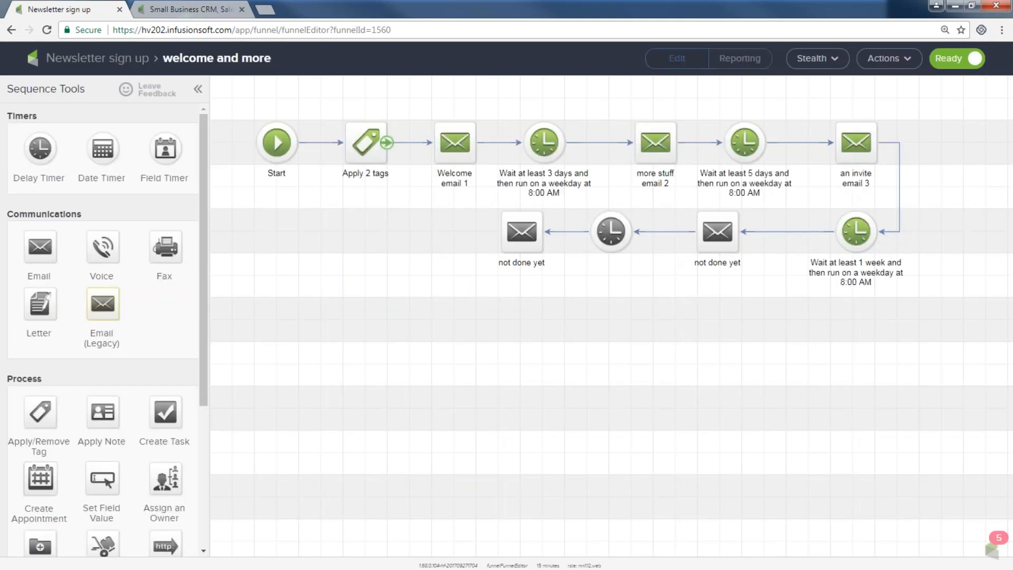
pyautogui.moveTo(241, 107); pyautogui.dragTo(474, 205)
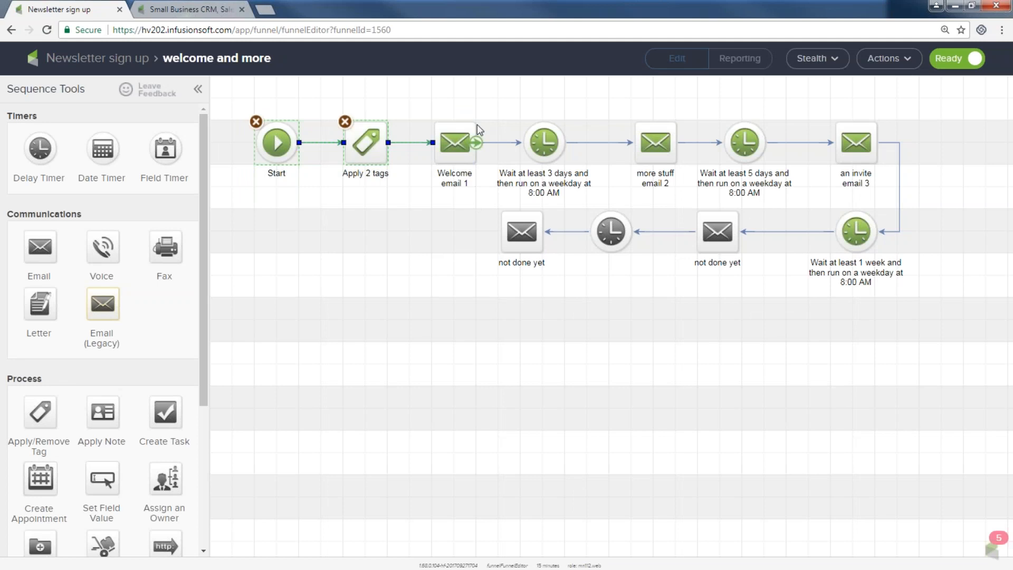
pyautogui.moveTo(498, 117); pyautogui.dragTo(581, 201)
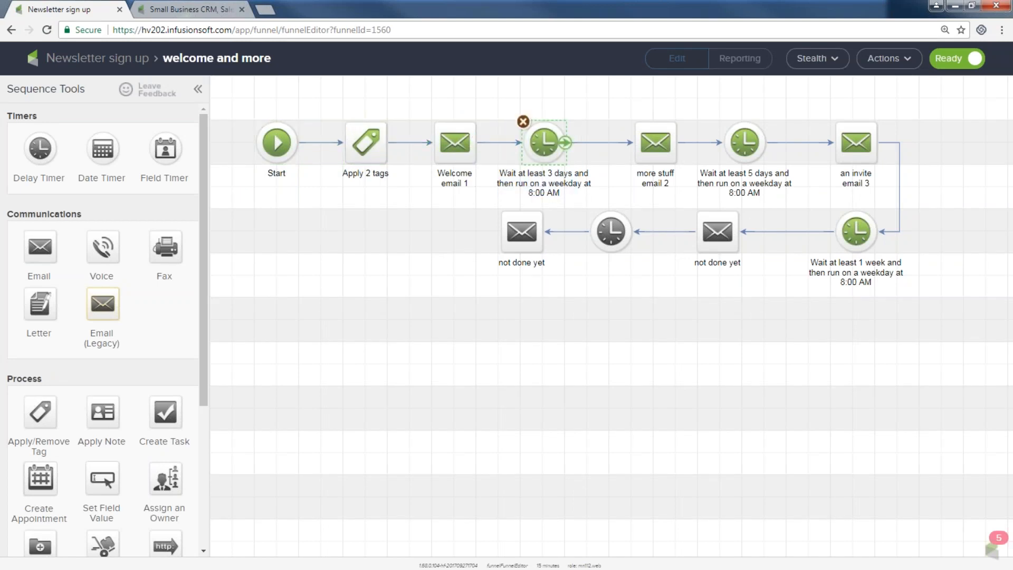
pyautogui.moveTo(677, 206); pyautogui.dragTo(678, 205)
pyautogui.moveTo(688, 106); pyautogui.dragTo(770, 195)
pyautogui.moveTo(807, 103); pyautogui.dragTo(884, 191)
pyautogui.moveTo(807, 192); pyautogui.dragTo(921, 314)
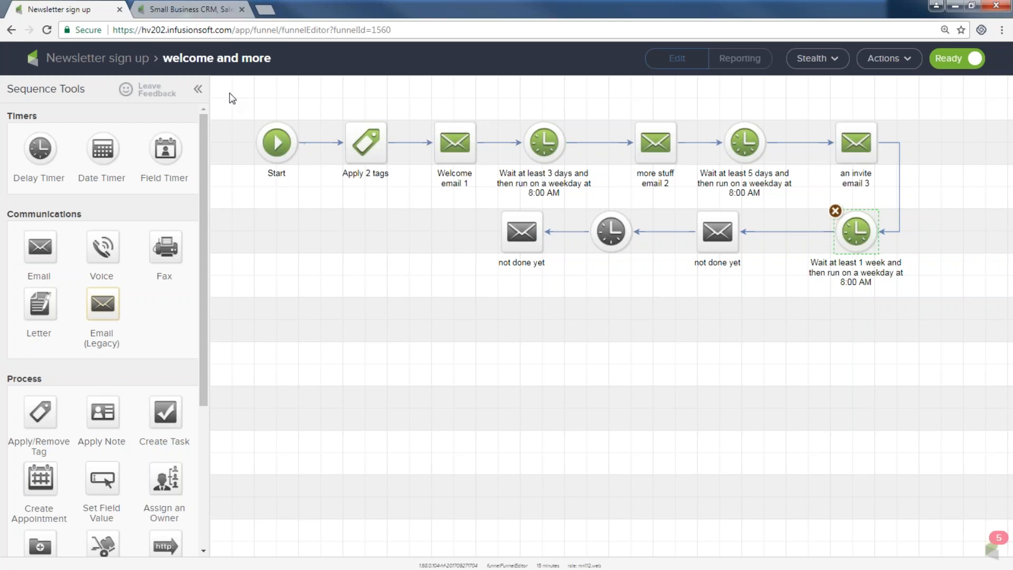
pyautogui.moveTo(236, 102); pyautogui.dragTo(489, 201)
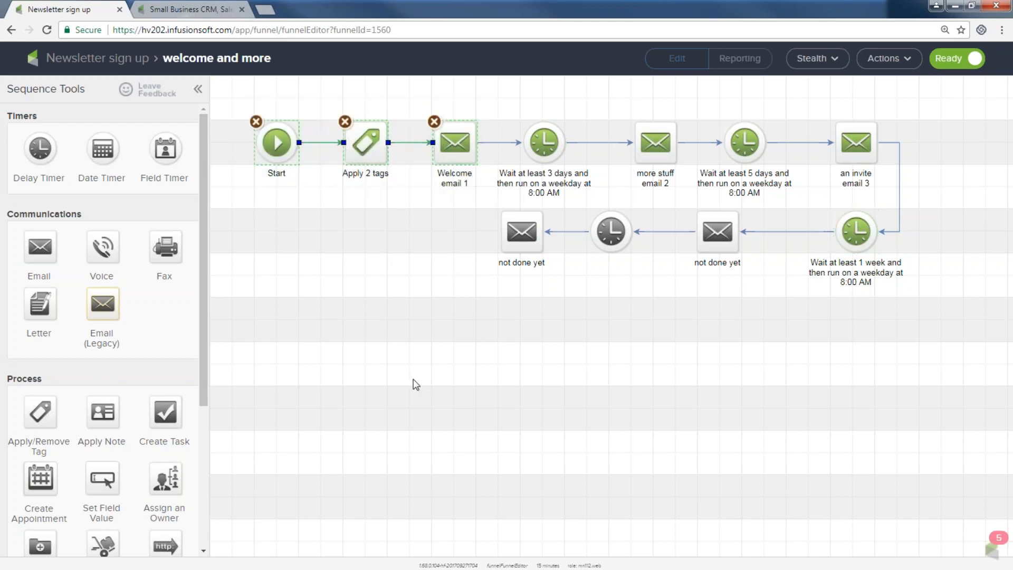
pyautogui.moveTo(206, 380); pyautogui.dragTo(224, 528)
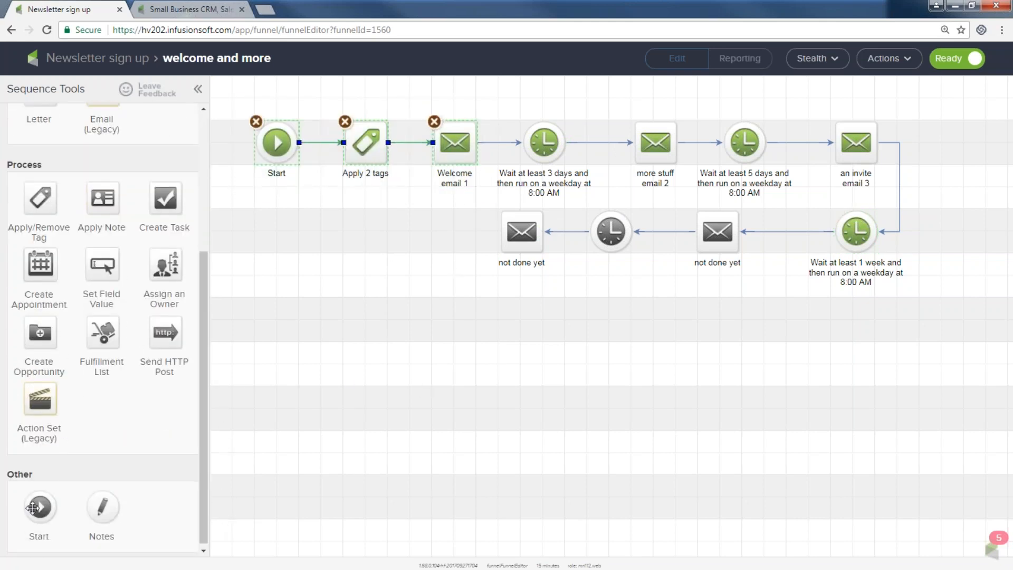
# Step: Add a new sequence to the campaign starting with a date timer set to 10-31-2017
pyautogui.click(57, 58)
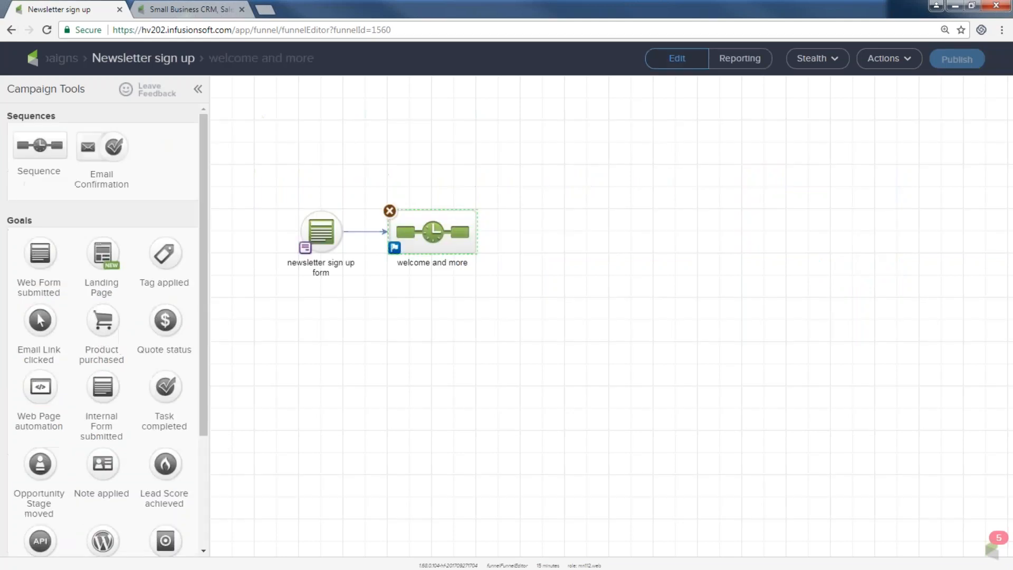
pyautogui.moveTo(61, 176); pyautogui.dragTo(566, 234)
pyautogui.doubleClick(566, 233)
pyautogui.scroll(5, 151, 202)
pyautogui.moveTo(99, 153); pyautogui.dragTo(368, 143)
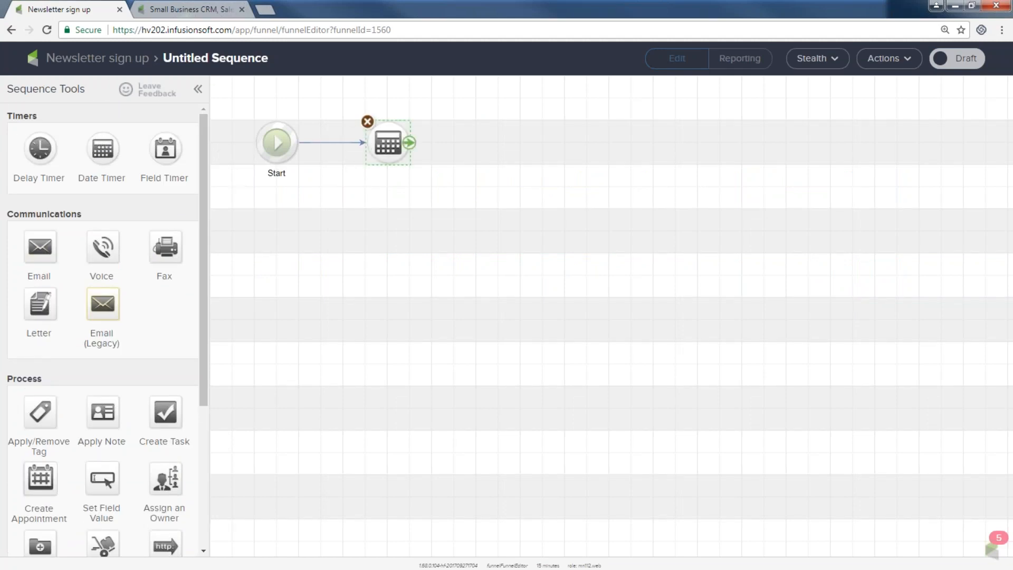
pyautogui.doubleClick(386, 140)
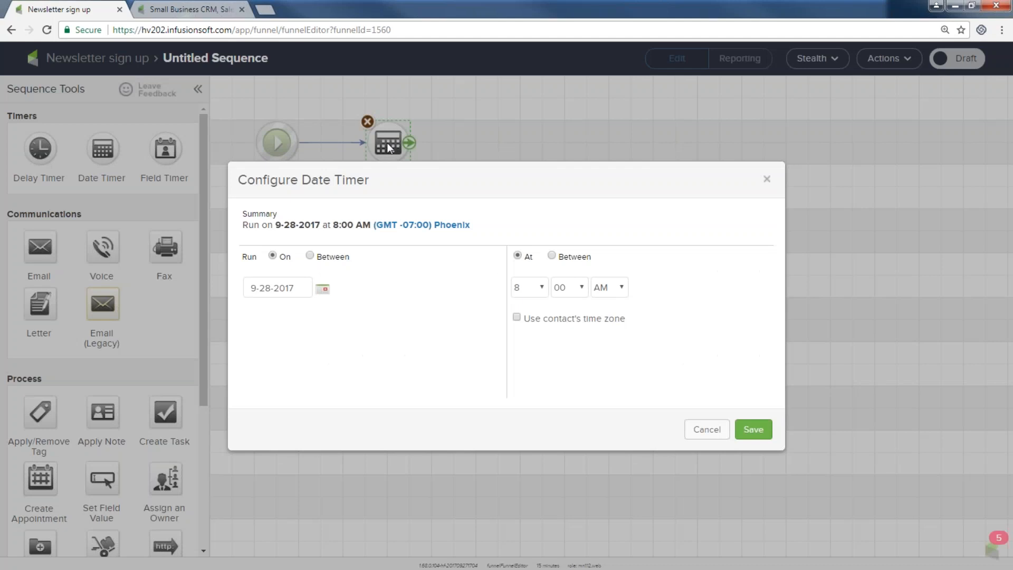
pyautogui.click(323, 290)
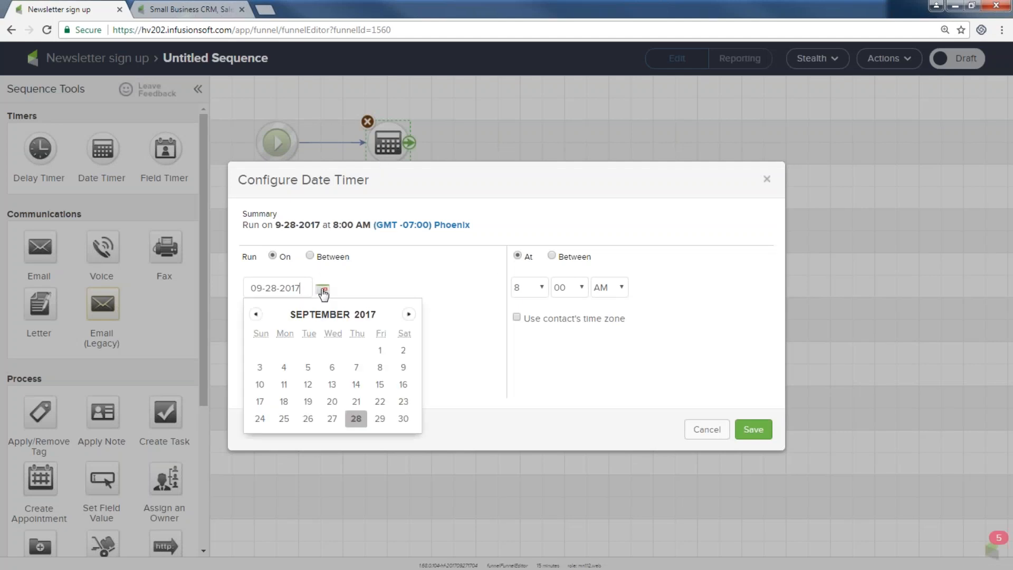
pyautogui.click(408, 315)
pyautogui.click(308, 419)
pyautogui.click(754, 429)
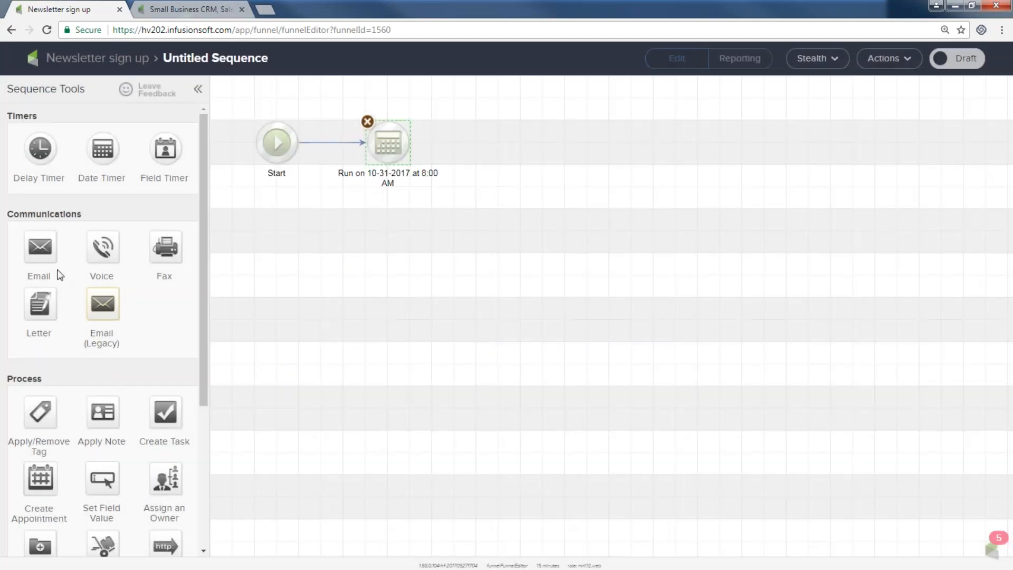
# Step: Follow the date timer with an email named 'happy halloween'
pyautogui.moveTo(42, 251); pyautogui.dragTo(519, 125)
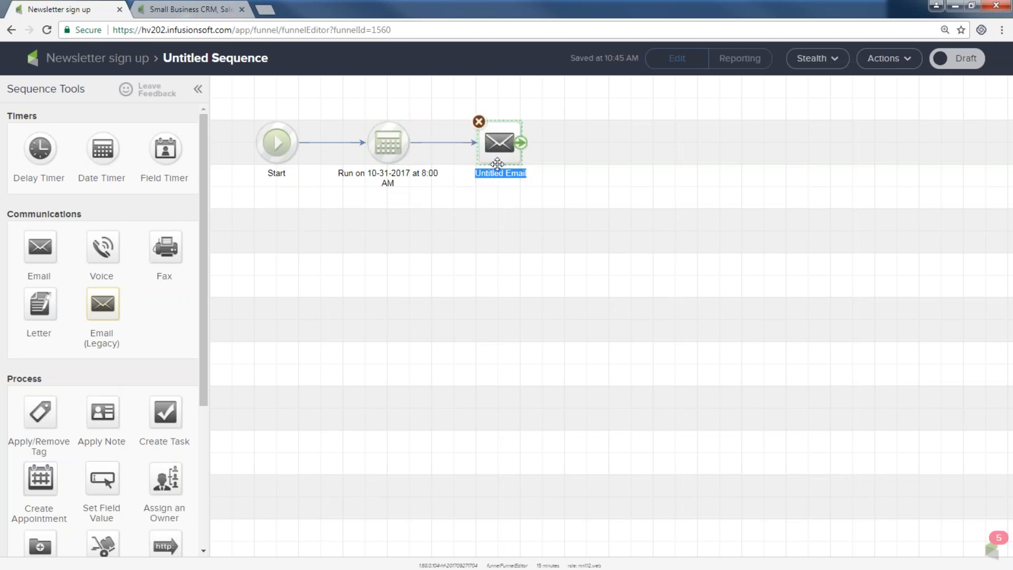
pyautogui.write('happy ho')
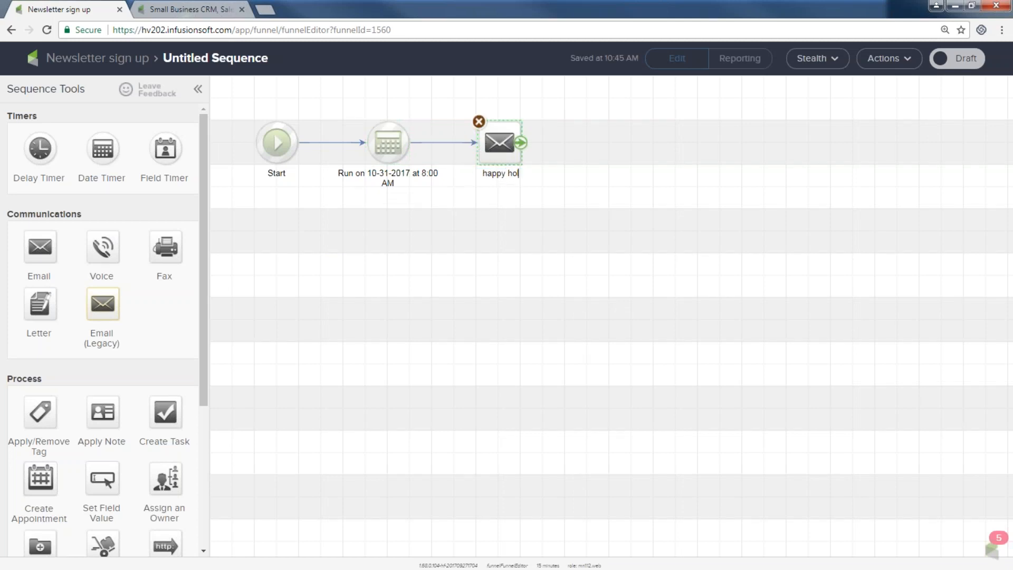
pyautogui.press('BackSpace')
pyautogui.write('alloween')
# Step: Add a second date timer after the Halloween email, set to 11-3-2017
pyautogui.moveTo(140, 150); pyautogui.dragTo(594, 132)
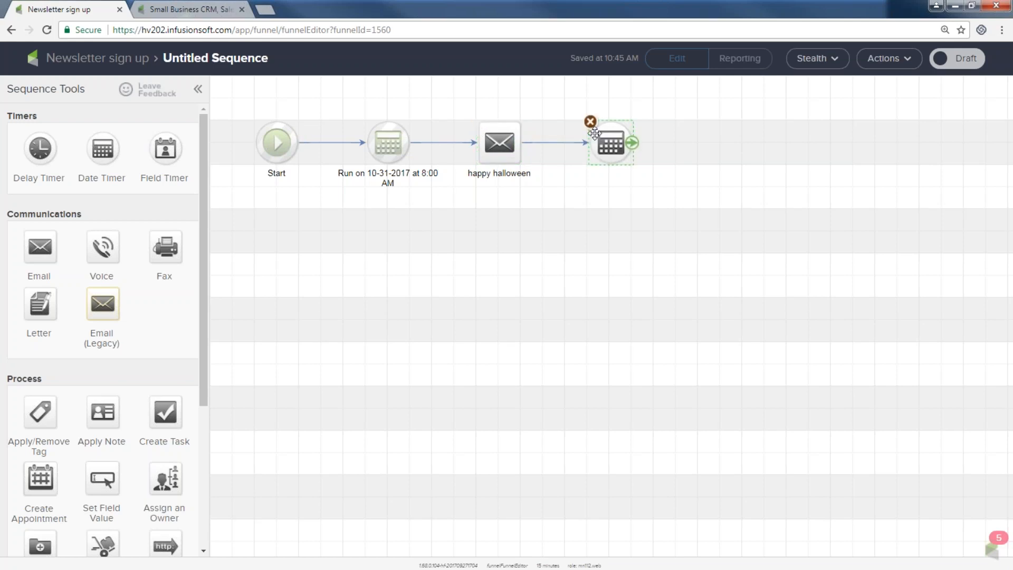
pyautogui.doubleClick(608, 142)
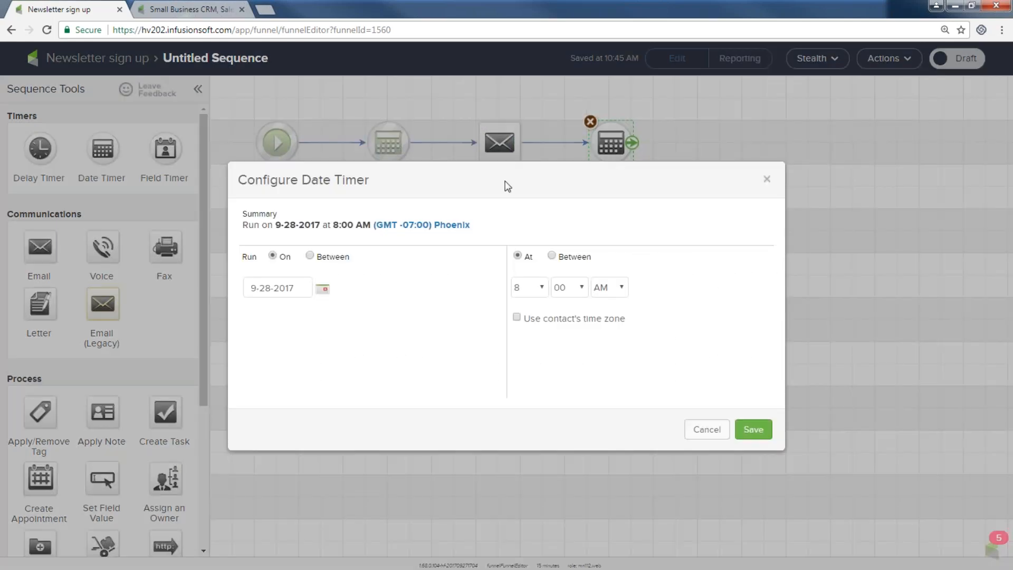
pyautogui.click(322, 289)
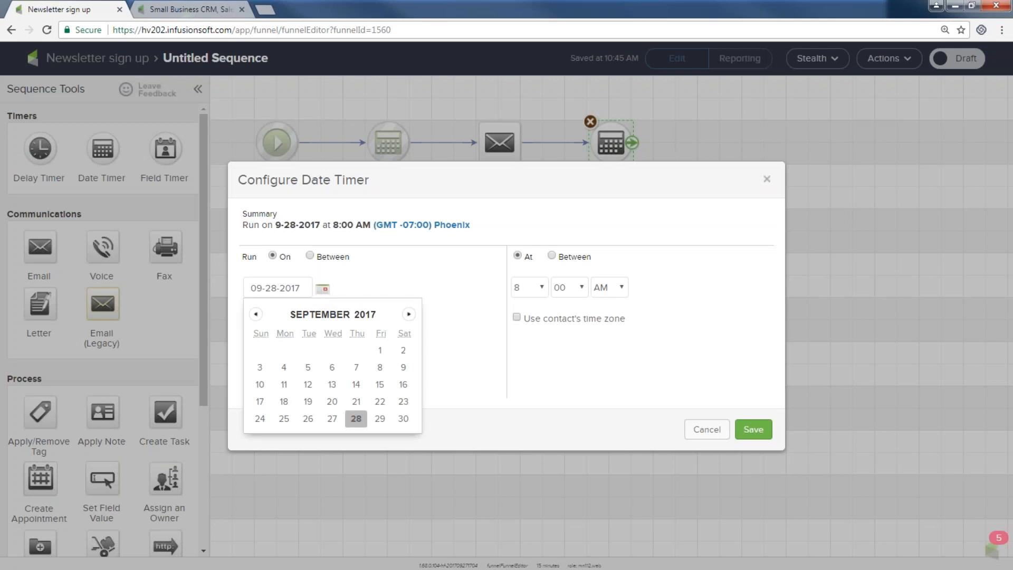
pyautogui.click(404, 316)
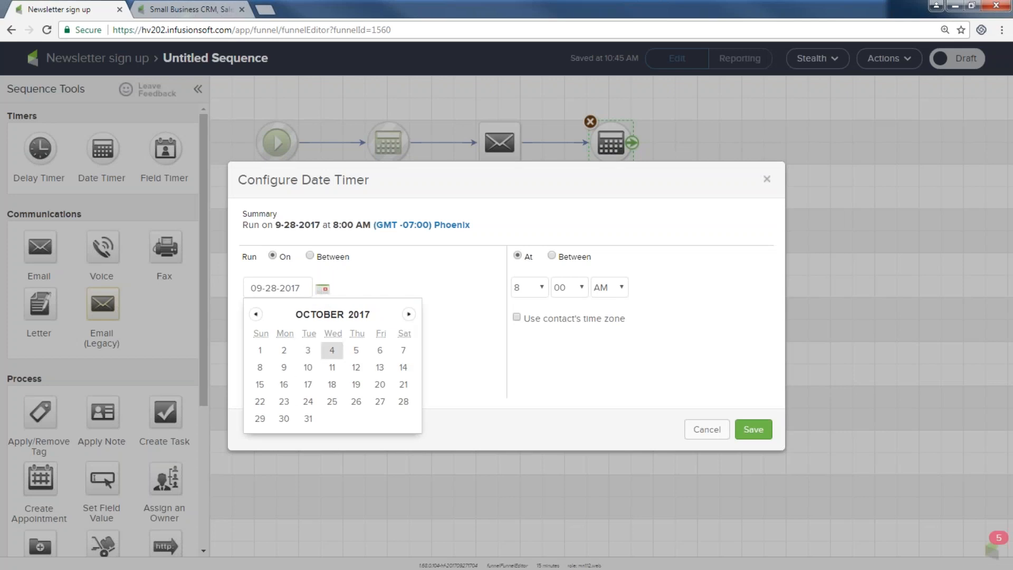
pyautogui.click(409, 315)
pyautogui.click(380, 351)
pyautogui.click(753, 430)
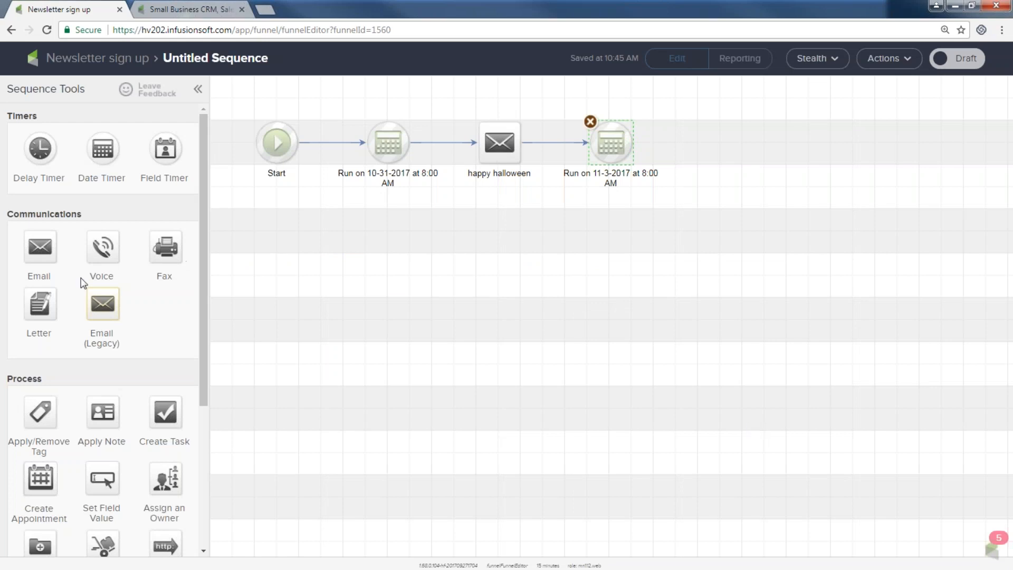
# Step: Add a 'were you scared?' email after the second timer and select the four steps
pyautogui.moveTo(42, 248); pyautogui.dragTo(722, 143)
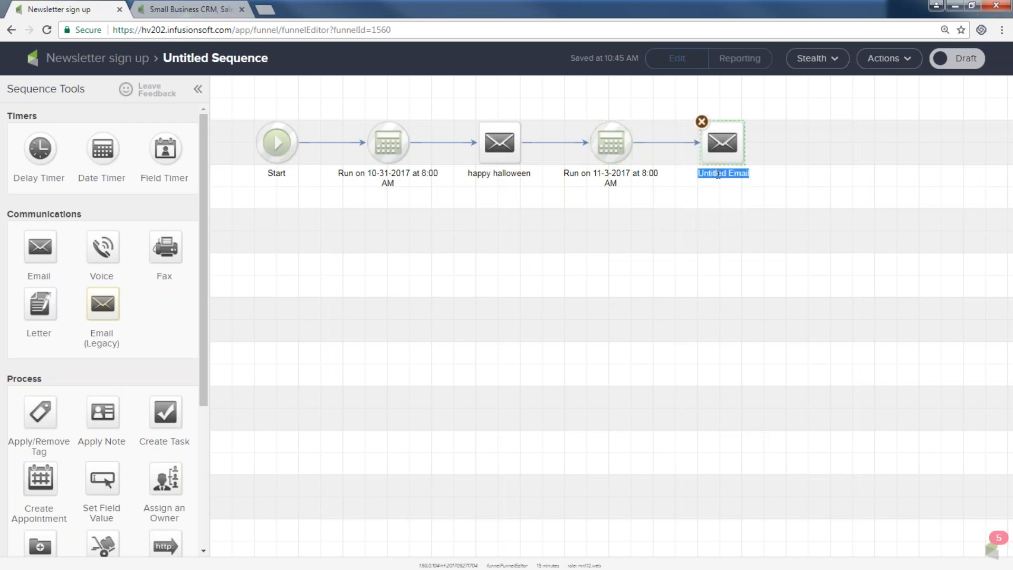
pyautogui.write('were you scared?')
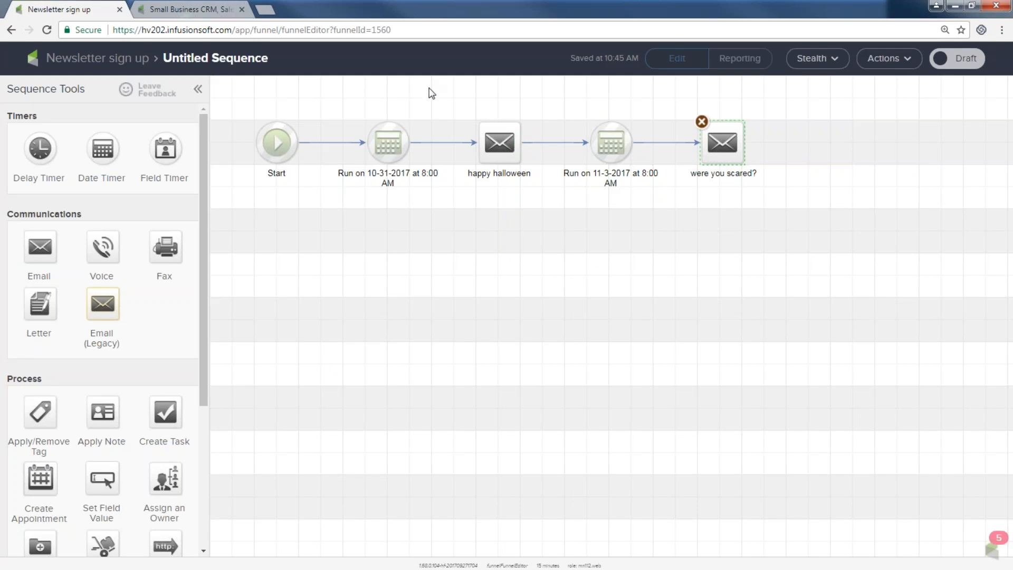
pyautogui.moveTo(343, 109); pyautogui.dragTo(857, 232)
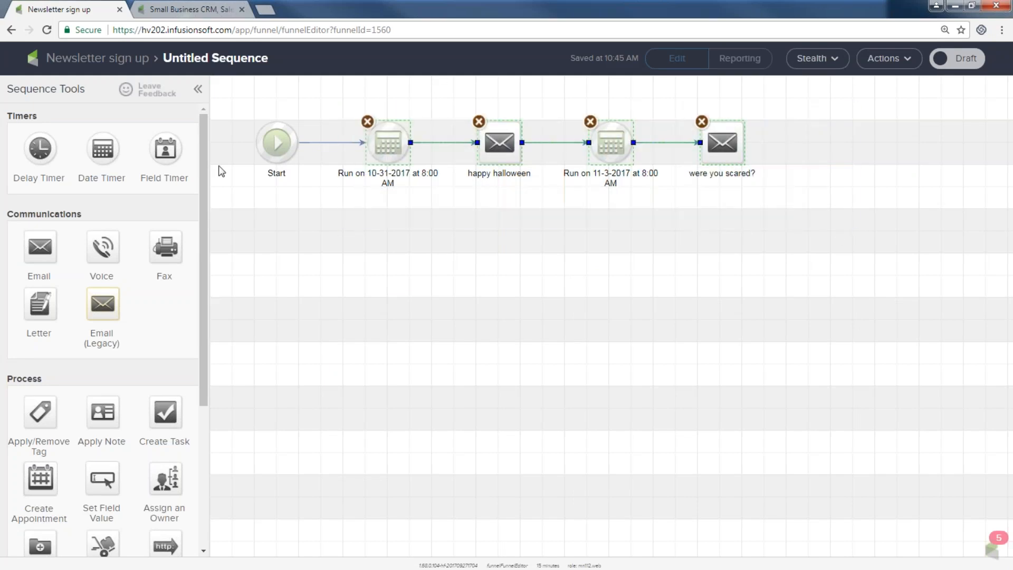
# Step: Add a third sequence with a field timer followed by a 'happy birthday with coupon' email
pyautogui.click(100, 59)
pyautogui.moveTo(39, 146); pyautogui.dragTo(411, 326)
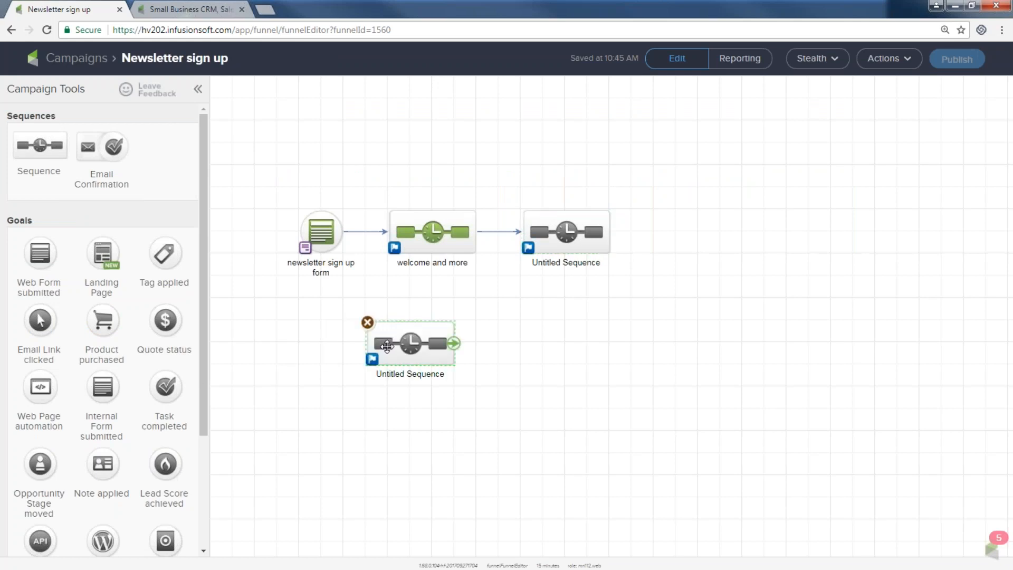
pyautogui.doubleClick(409, 345)
pyautogui.moveTo(165, 148); pyautogui.dragTo(363, 137)
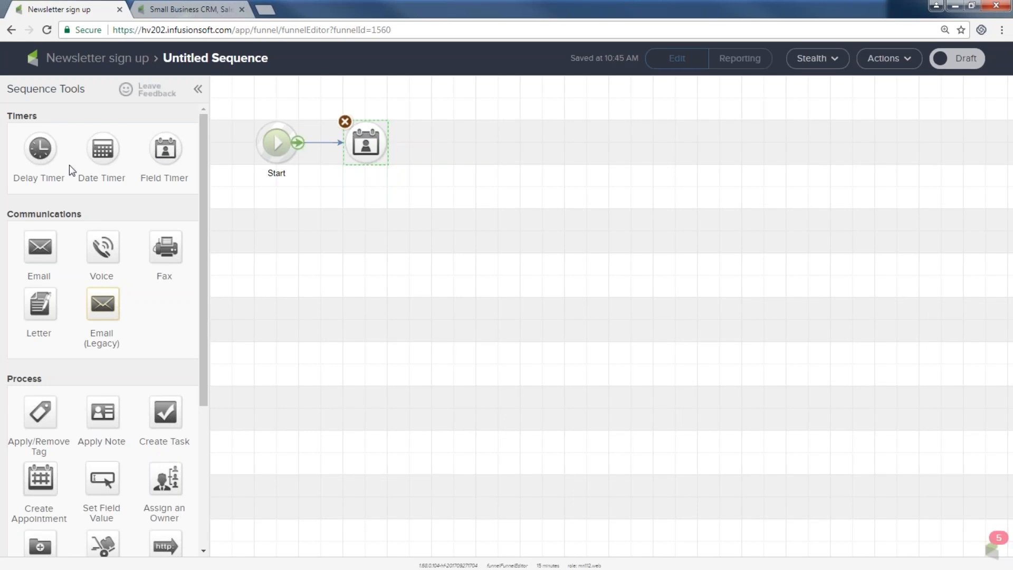
pyautogui.moveTo(40, 247); pyautogui.dragTo(438, 167)
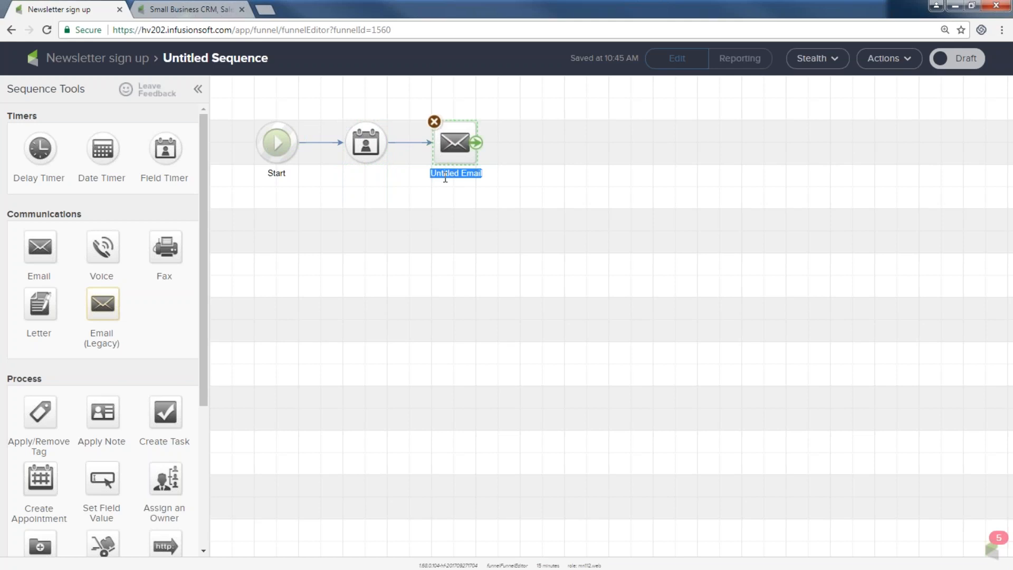
pyautogui.write('happy birthday with coupon')
pyautogui.click(366, 139)
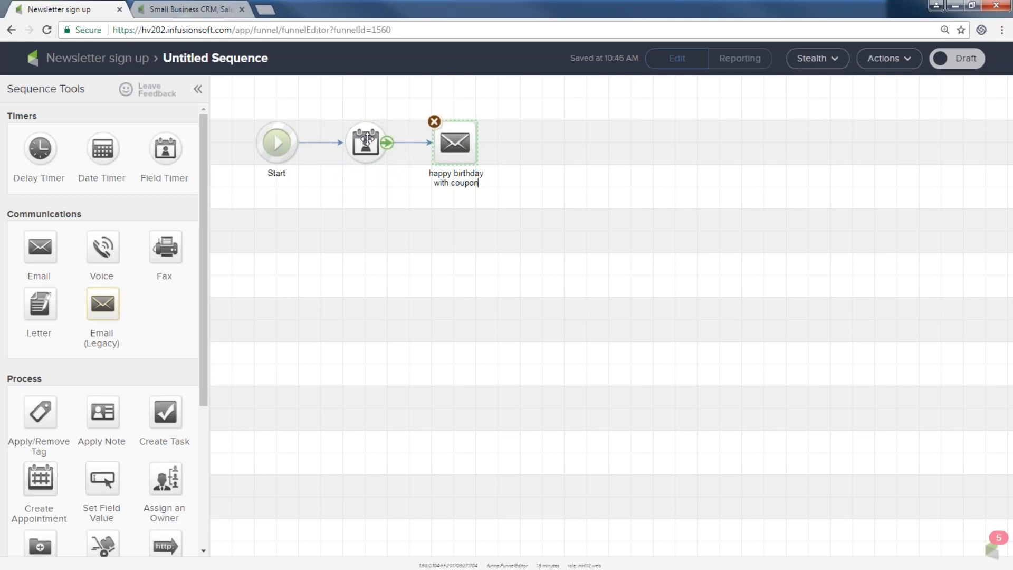
pyautogui.doubleClick(367, 139)
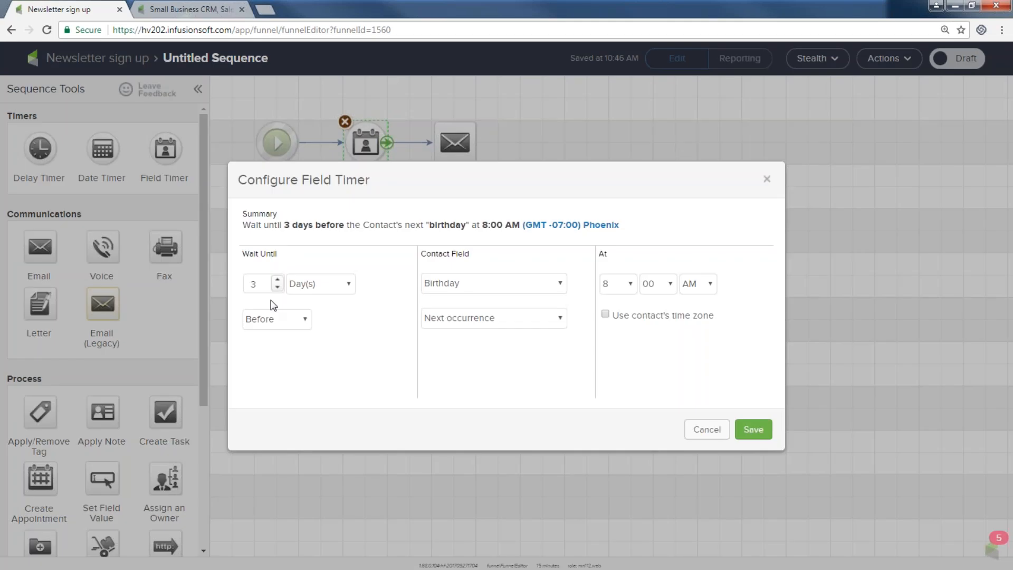
# Step: Try the field timer's Birthday field, 2 days before, and No Delay options, then close unsaved
pyautogui.click(442, 292)
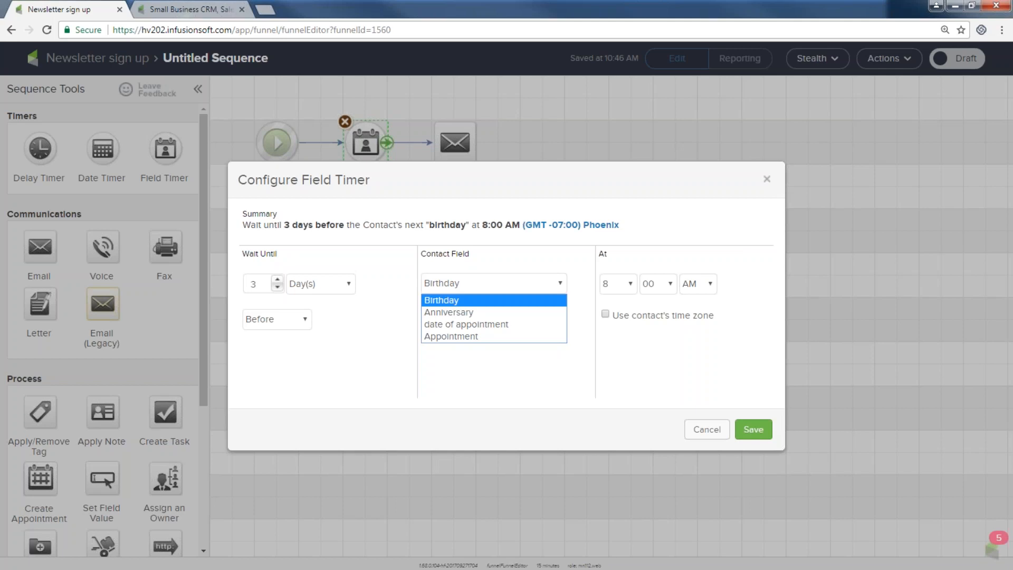
pyautogui.click(298, 319)
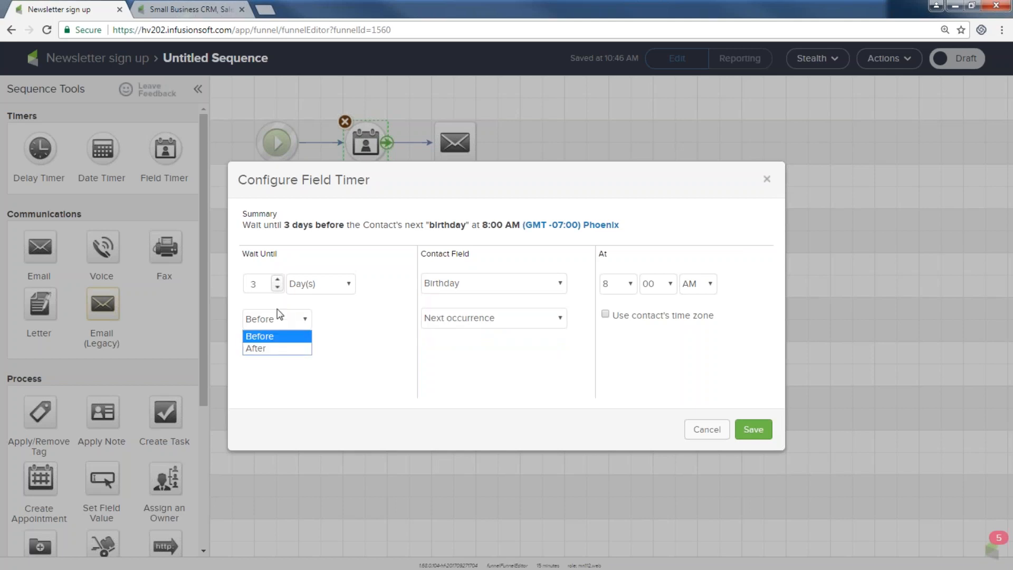
pyautogui.click(277, 287)
pyautogui.click(346, 288)
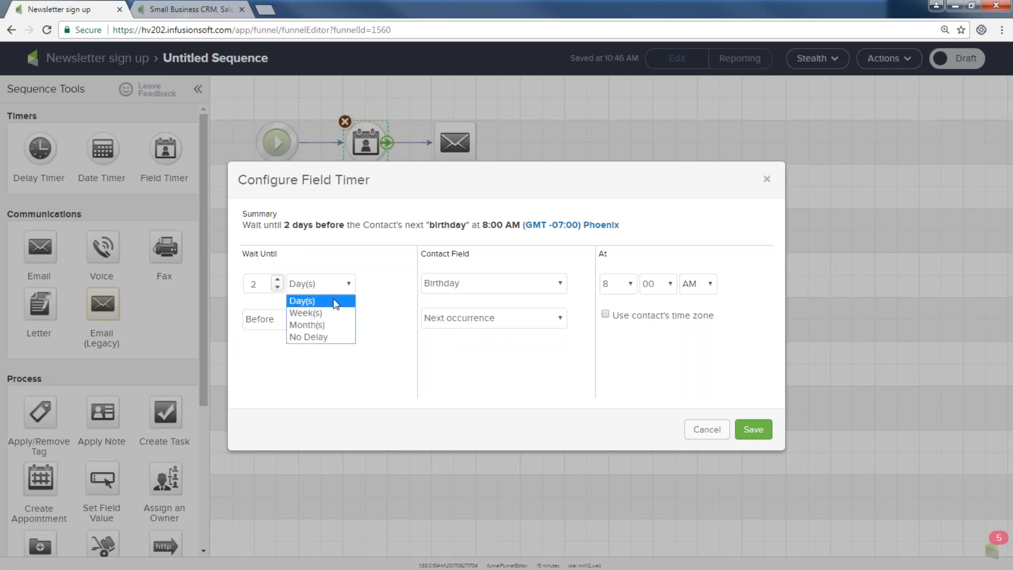
pyautogui.click(313, 337)
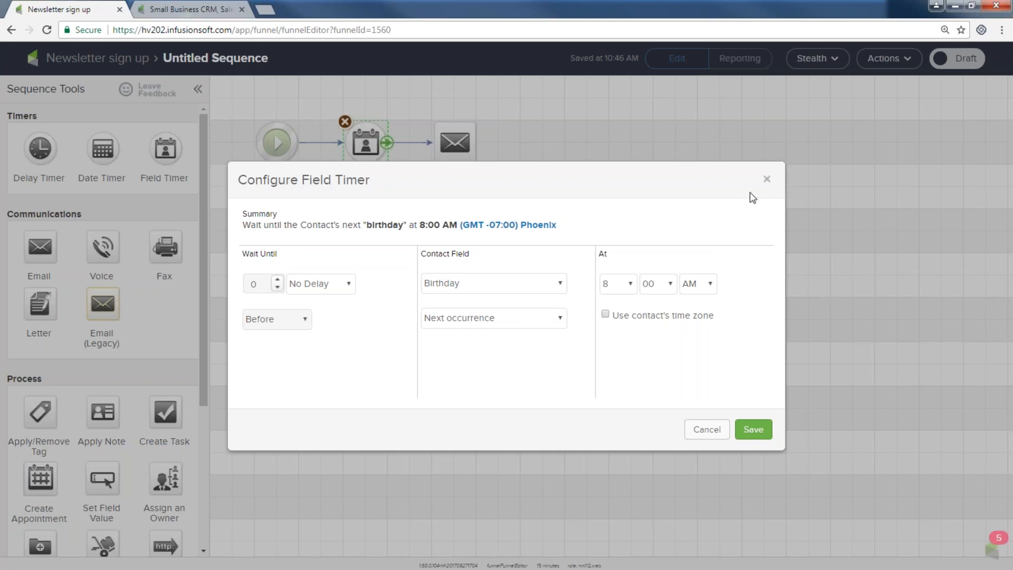
pyautogui.click(766, 179)
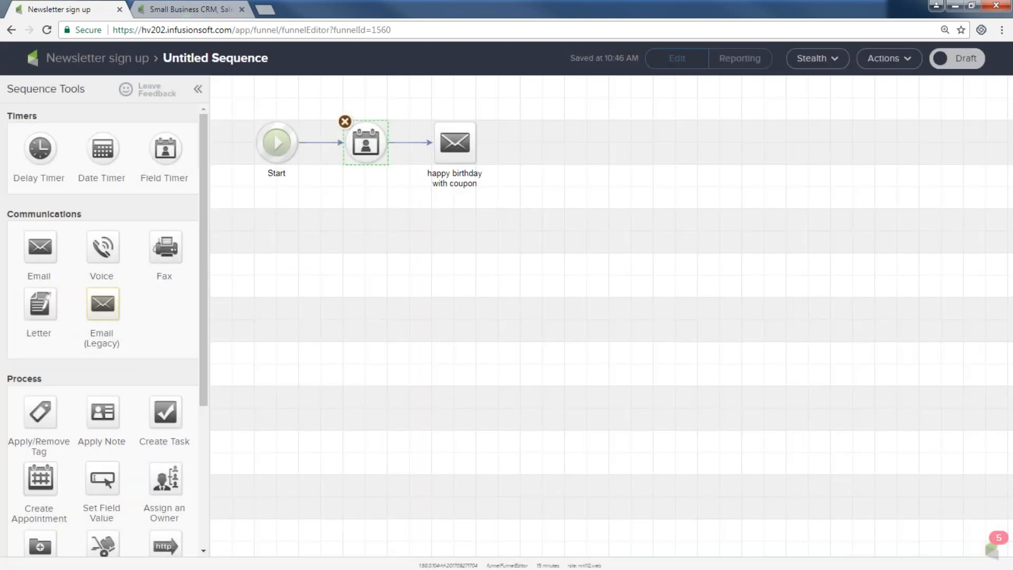